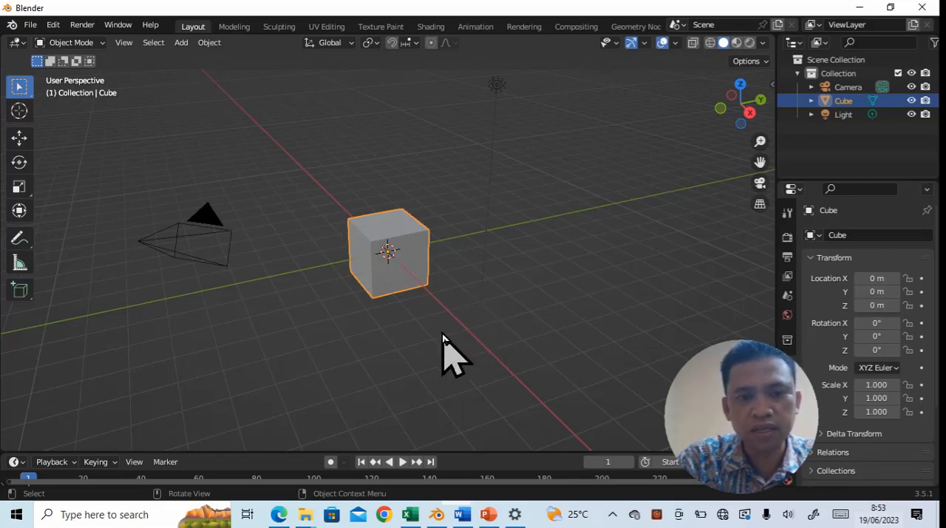
- Enable the Screencast Keys display in the viewport and deselect the cube
middle_drag(442, 334, 473, 321)
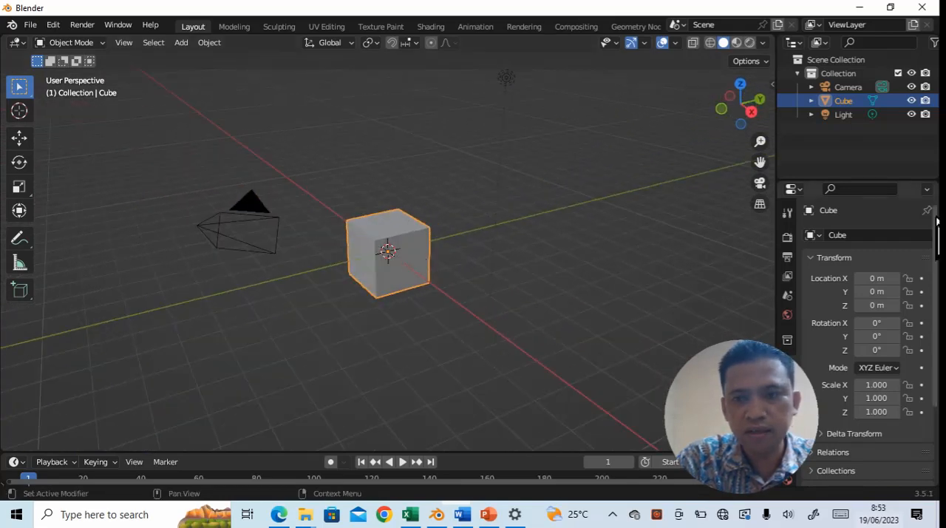
key(n)
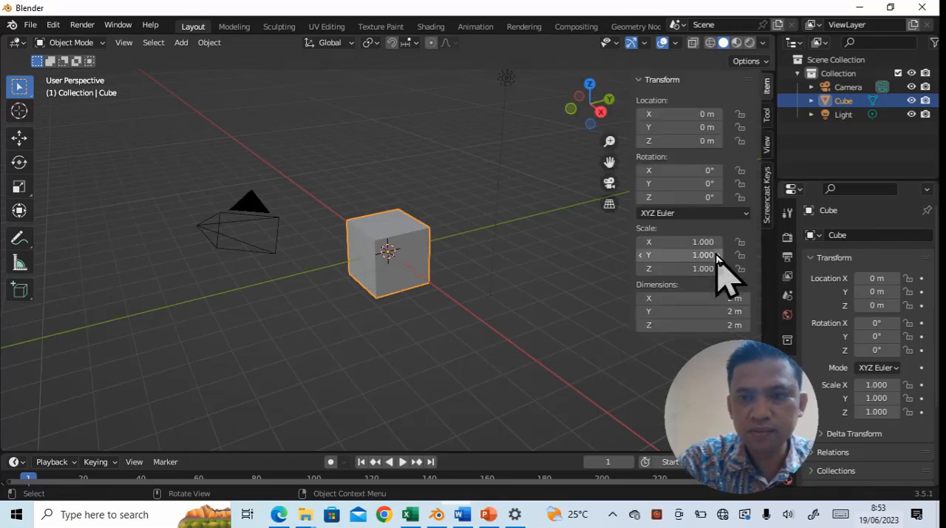
click(767, 201)
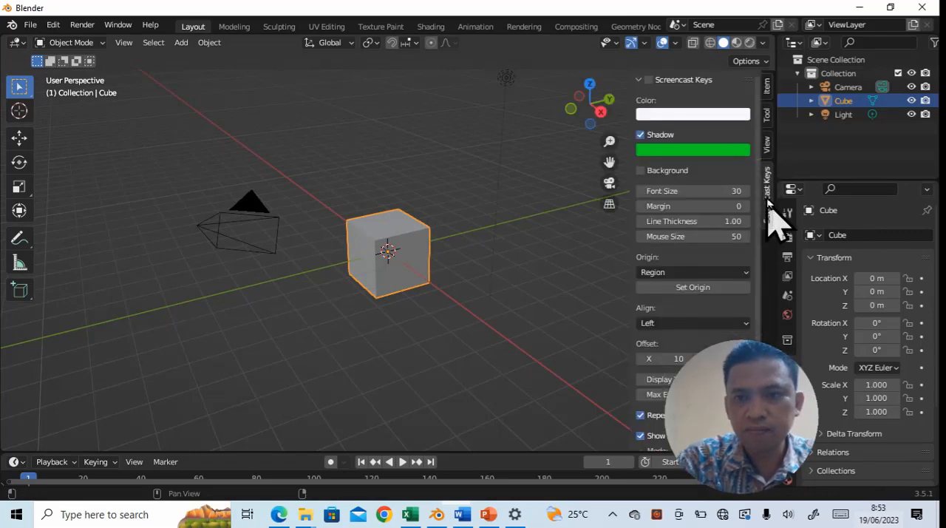
click(648, 79)
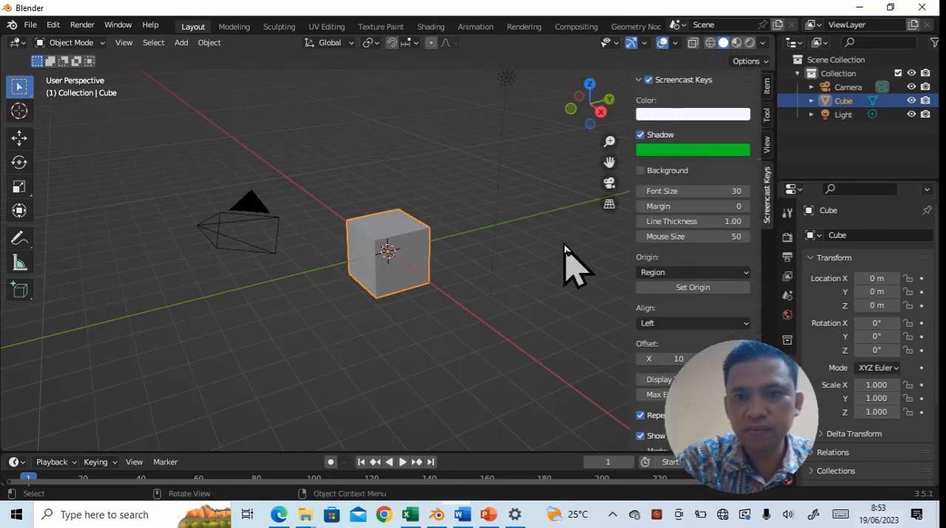
click(539, 327)
key(n)
- Put the cube into Edit Mode with face selection active
middle_drag(467, 349, 443, 363)
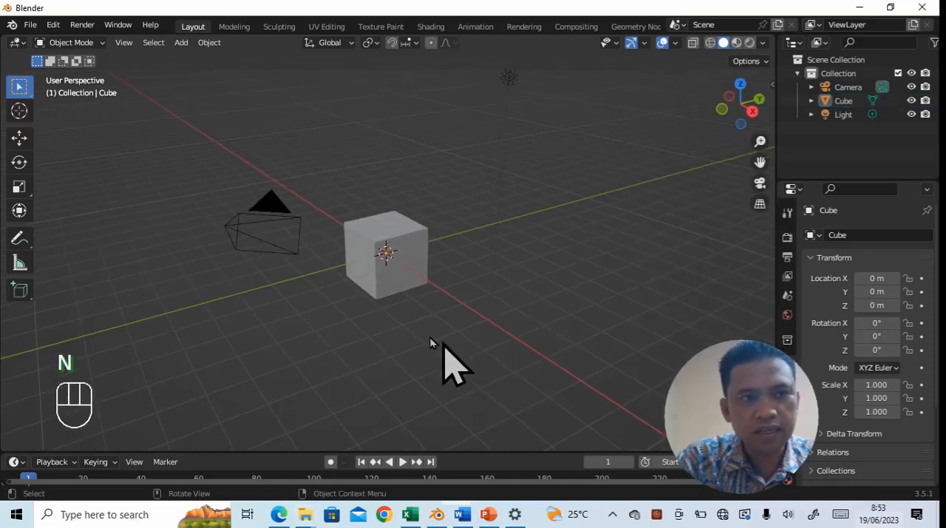
click(96, 42)
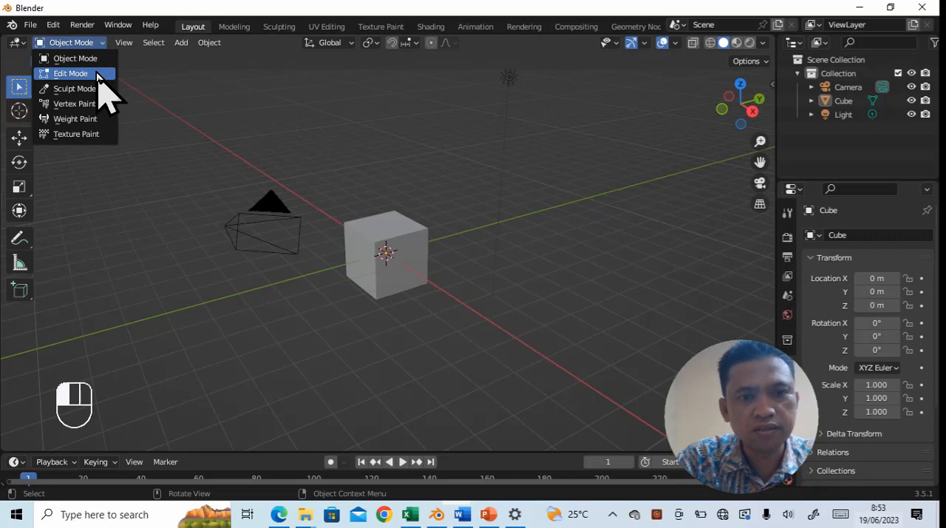
click(100, 74)
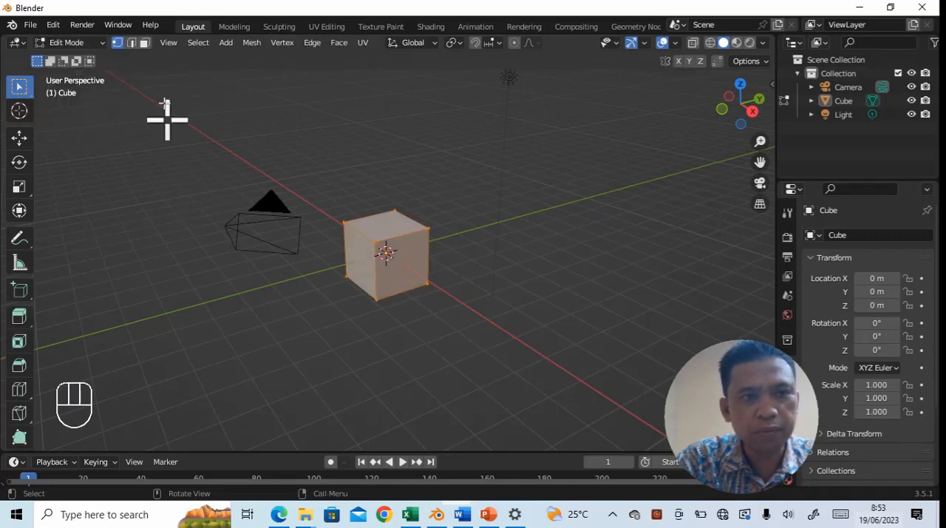
click(146, 43)
- In front view, move the whole cube mesh up along Z until its base rests on the ground line
mouse_move(421, 328)
middle_down()
mouse_move(510, 330)
mouse_move(411, 332)
middle_up()
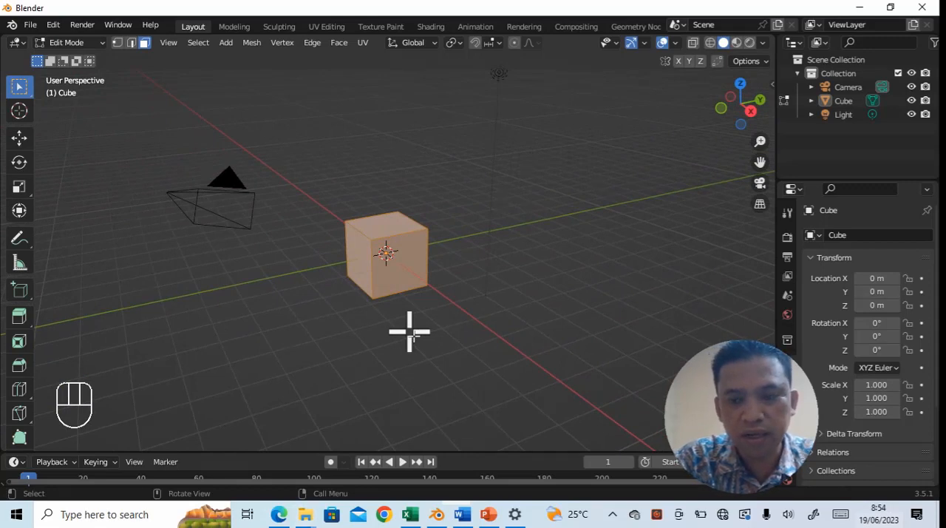
key(grave)
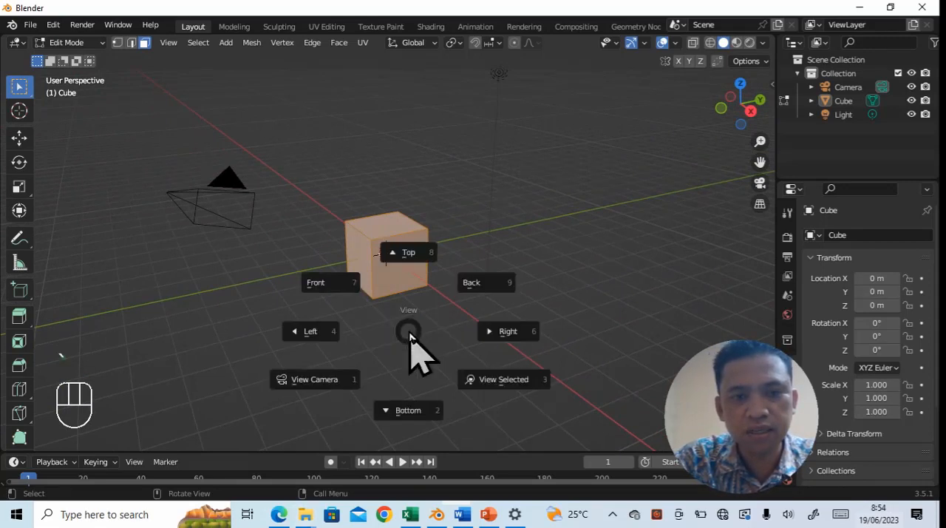
click(316, 284)
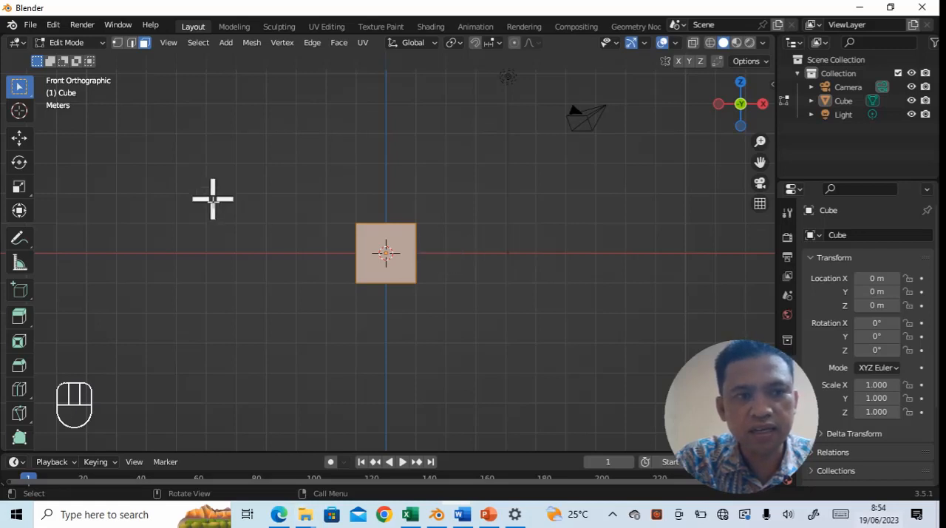
click(20, 140)
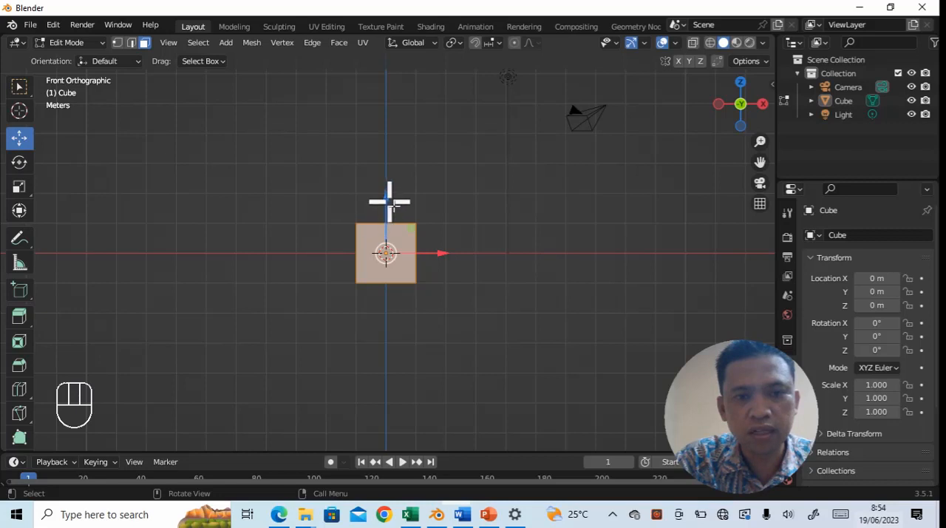
drag(388, 201, 386, 166)
- Move the cube's +X side face outward along X to stretch the block lengthwise
key(KP_5)
middle_drag(513, 255, 458, 306)
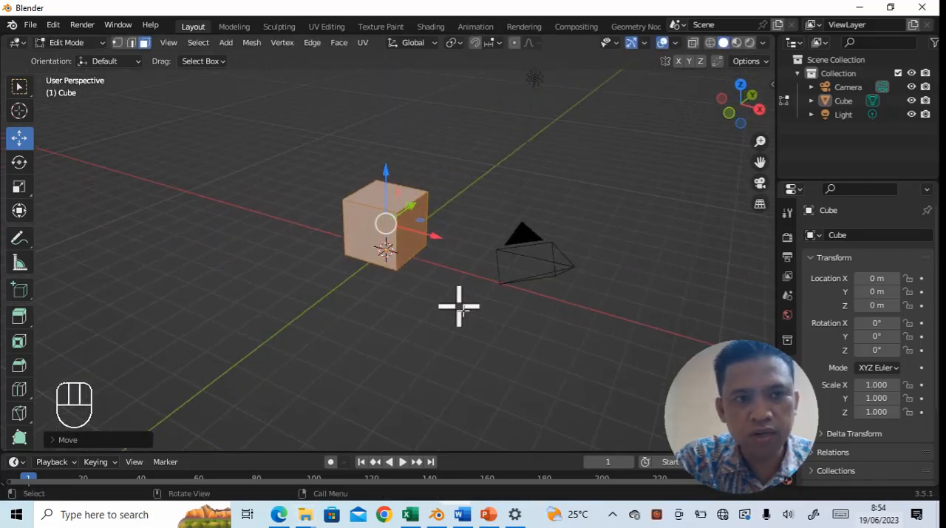
click(417, 220)
middle_drag(492, 338, 534, 328)
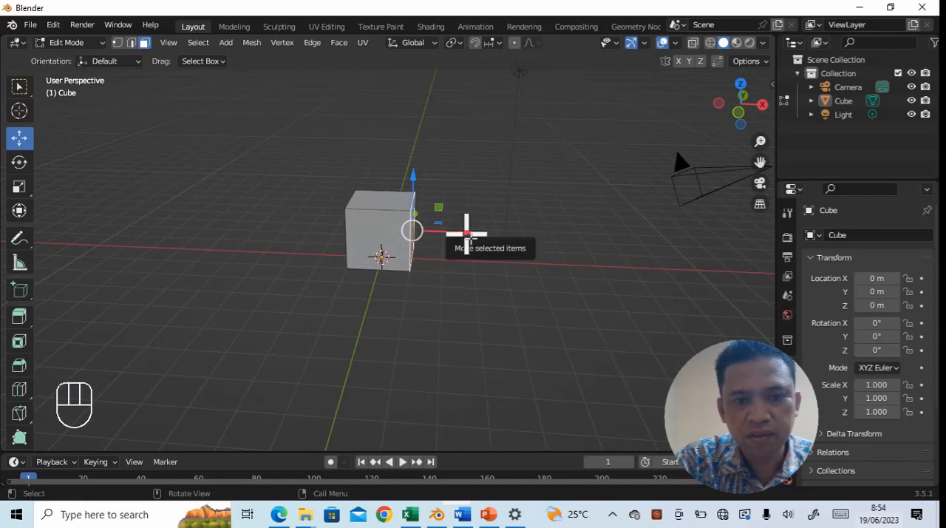
drag(468, 236, 571, 238)
- Pull the block's long -Y side face outward along Y to make the block deeper
middle_drag(590, 284, 473, 286)
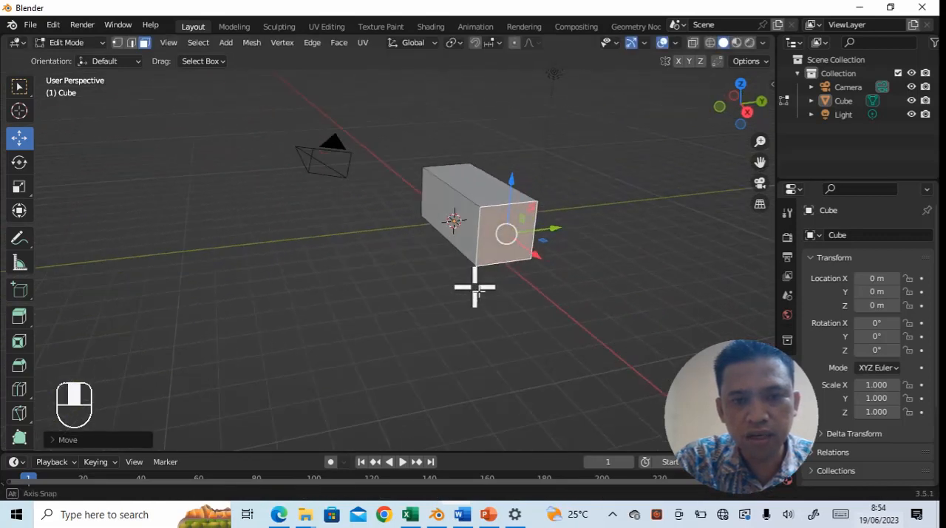
click(464, 220)
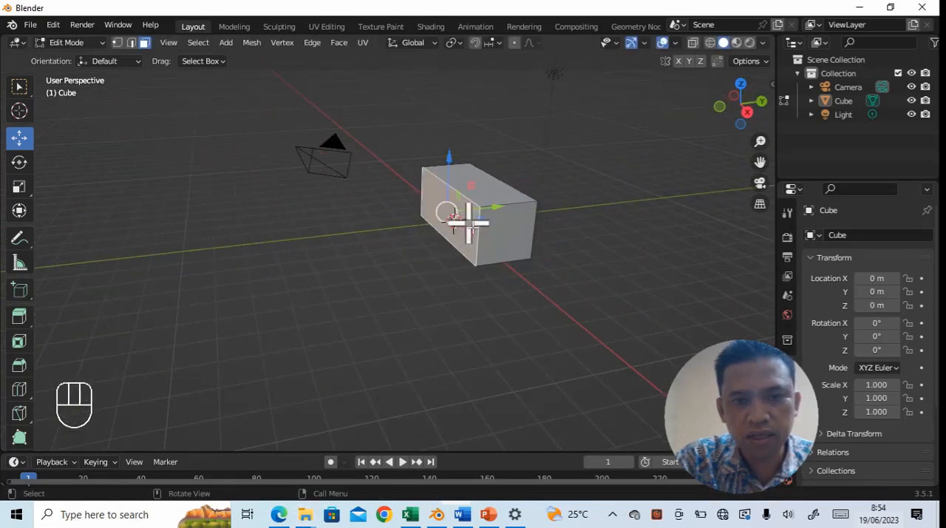
drag(493, 207, 444, 217)
- Raise the block's top face along Z to make the block taller
middle_drag(443, 218, 442, 163)
click(434, 168)
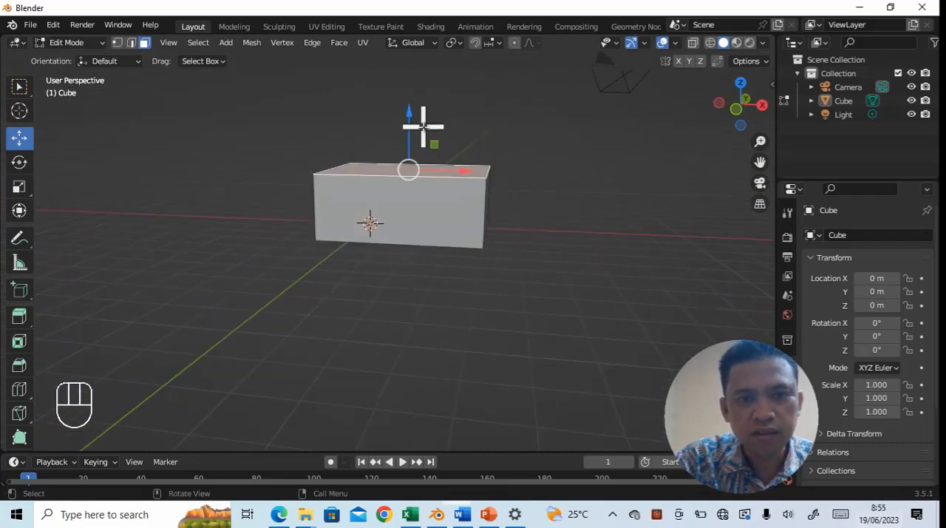
drag(415, 117, 430, 99)
- In Object Mode and front view, move the block about -1.36 m along X to center it on the origin, and deselect it
middle_drag(503, 258, 516, 283)
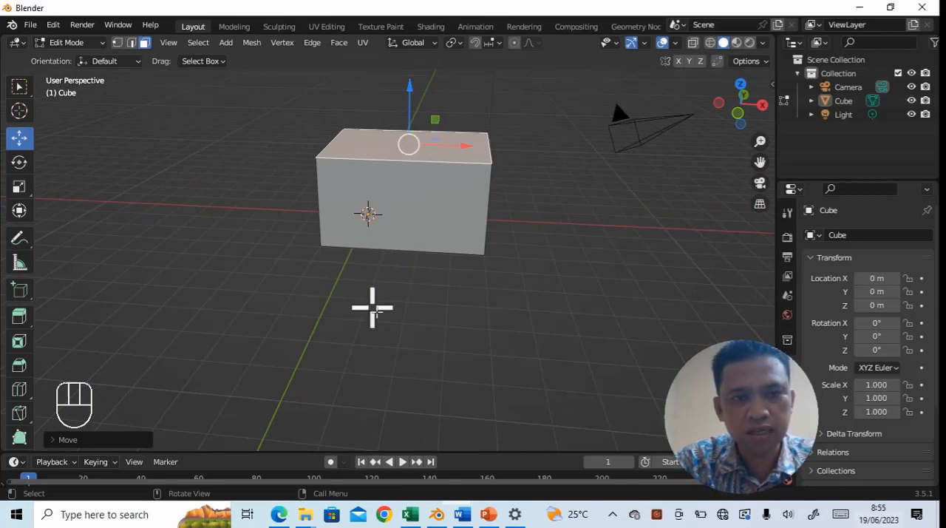
key(grave)
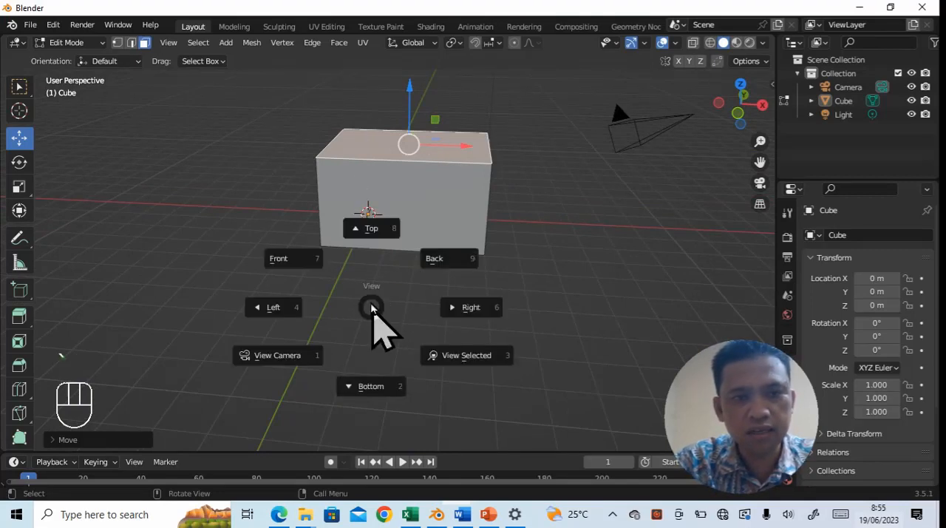
click(281, 260)
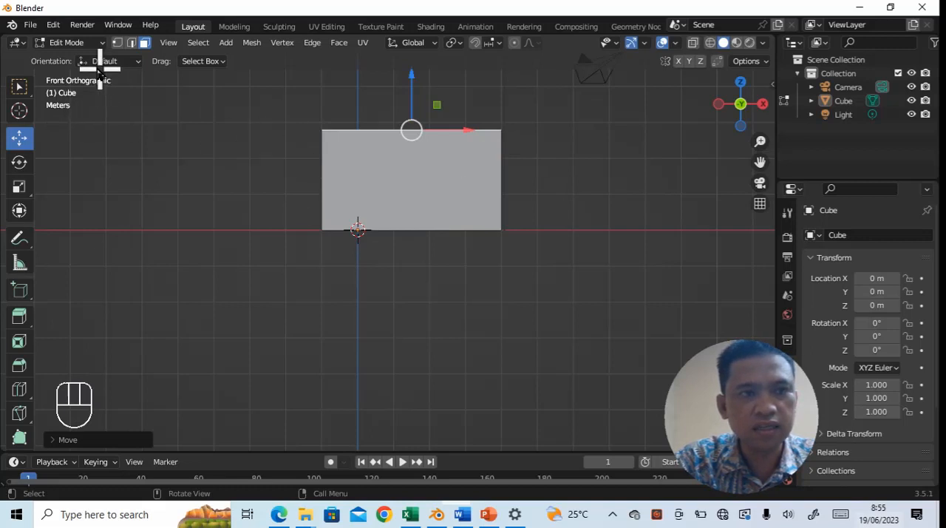
click(102, 43)
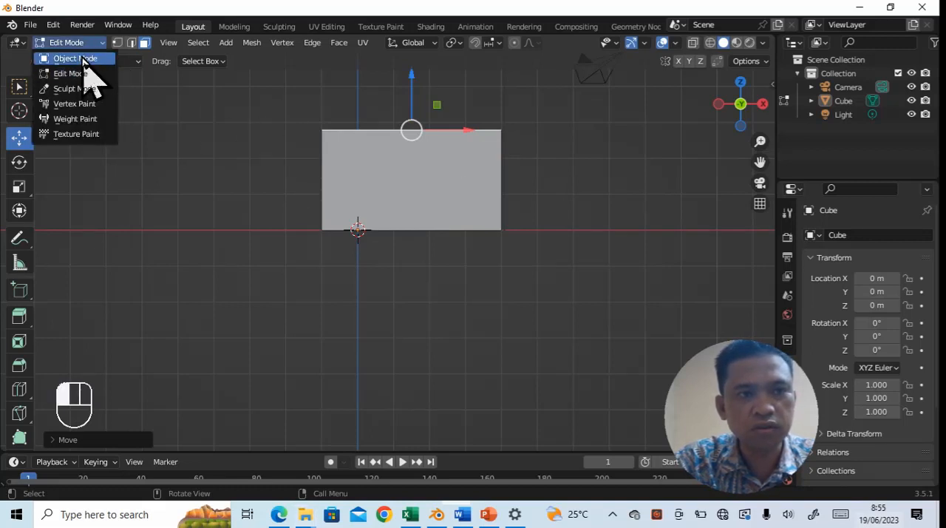
click(83, 59)
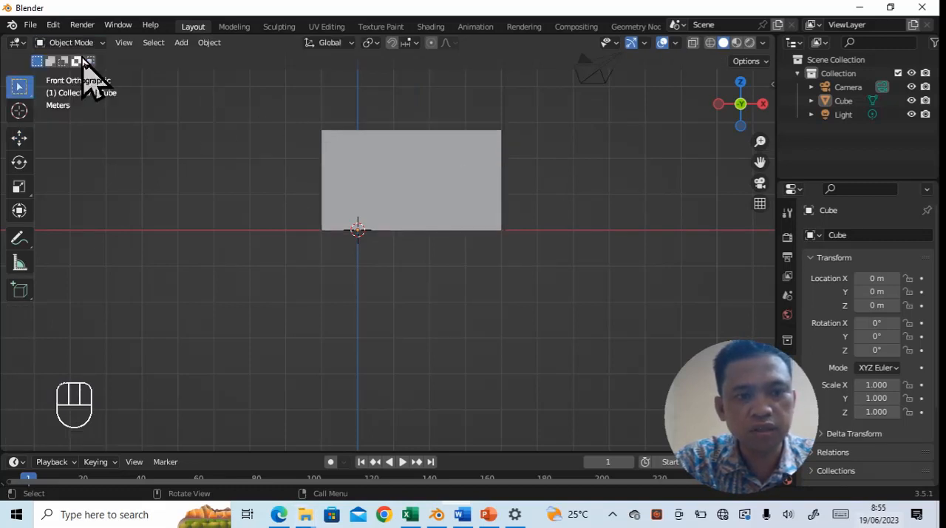
click(19, 138)
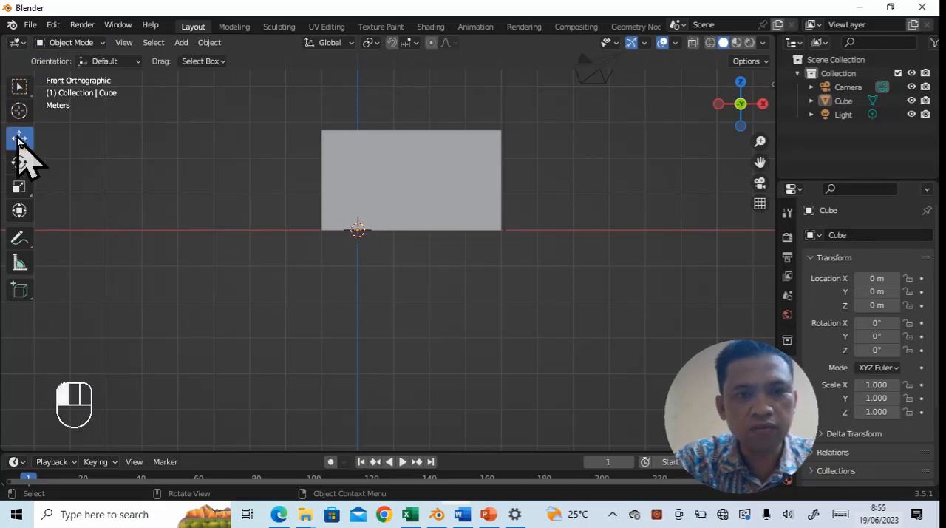
click(408, 186)
drag(414, 233, 362, 234)
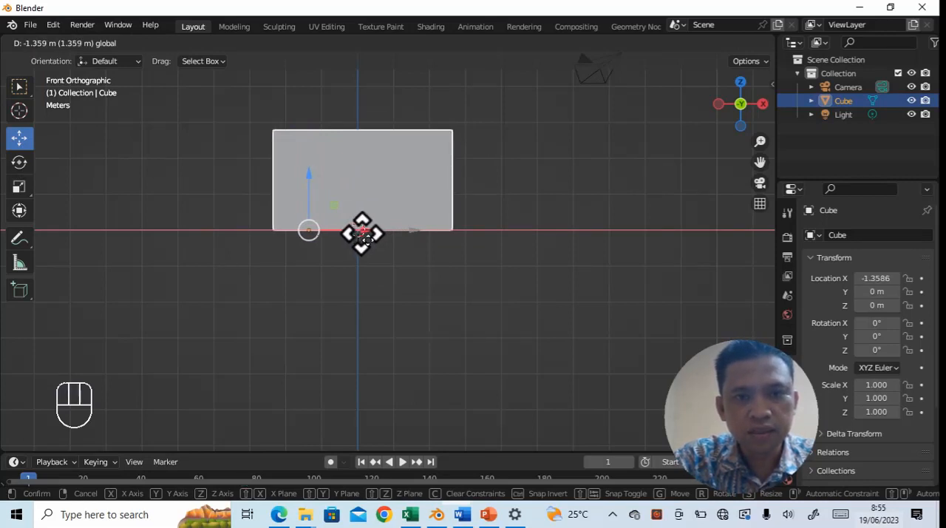
drag(362, 234, 363, 234)
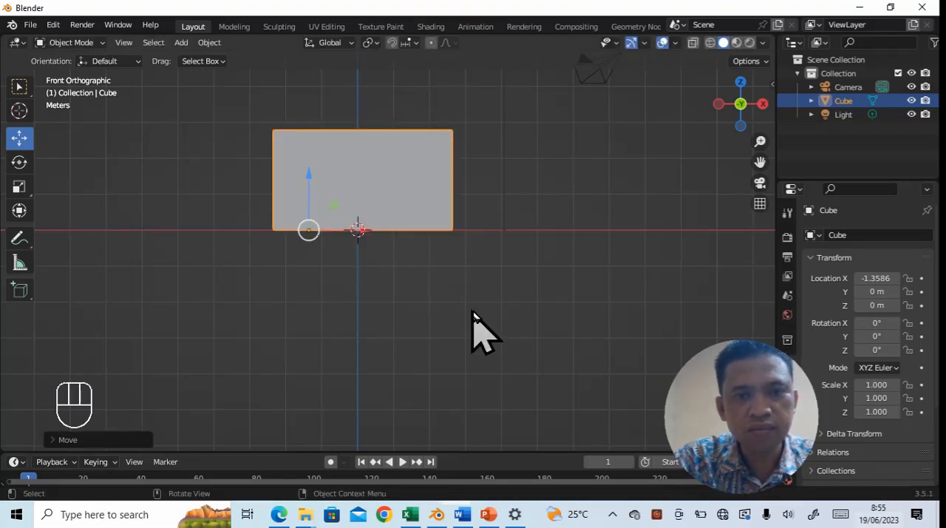
click(474, 316)
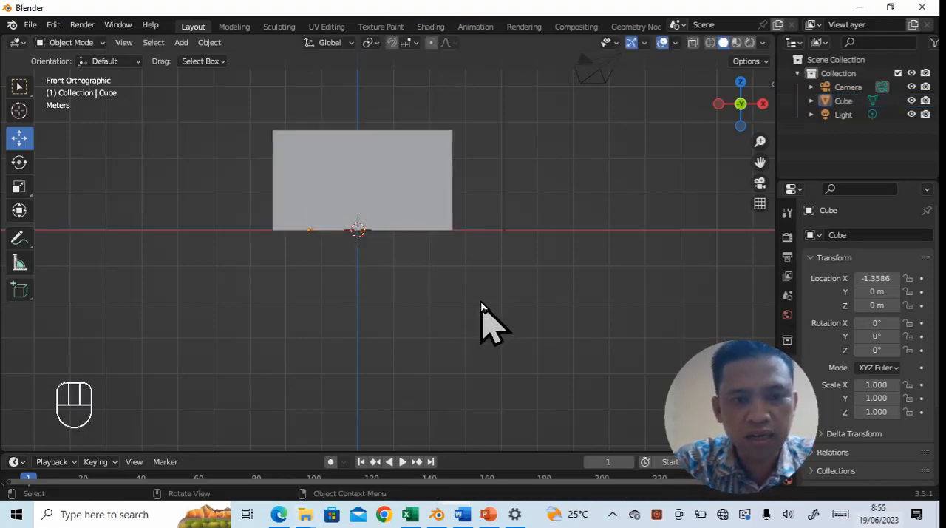
- In right view, move the block about 0.96 m along Y to center it on the origin
key(grave)
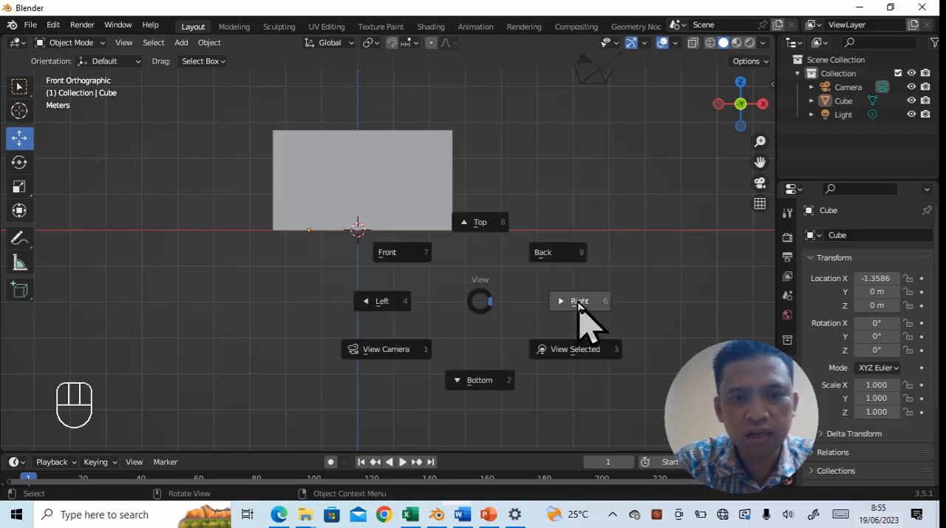
click(579, 301)
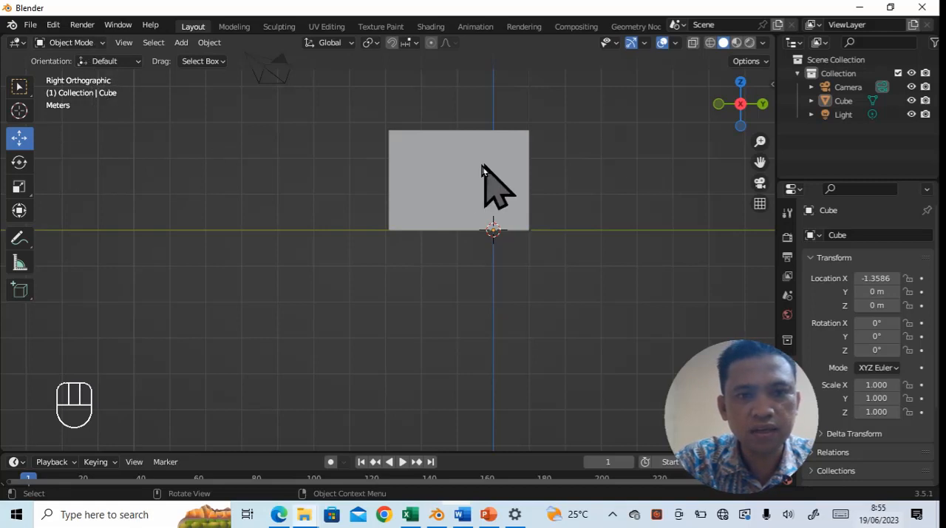
click(456, 196)
drag(550, 232, 585, 231)
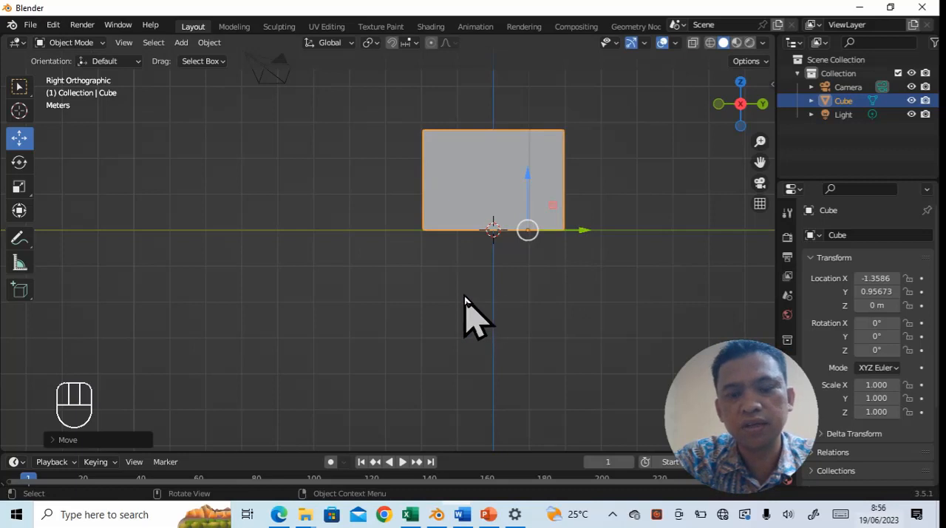
- Switch to the Word jobsheet to examine the fireplace and smoke render in Gambar 12.8, and return to Blender
middle_drag(428, 280, 484, 284)
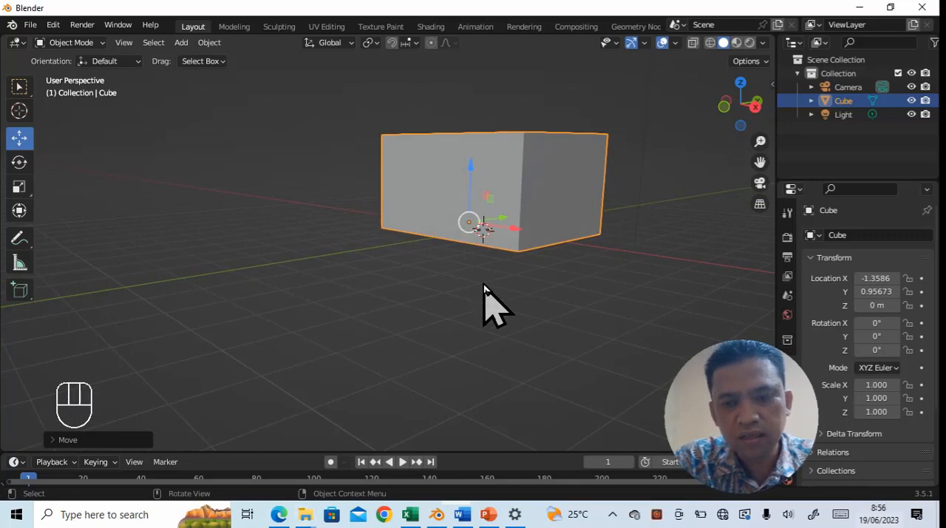
key(grave)
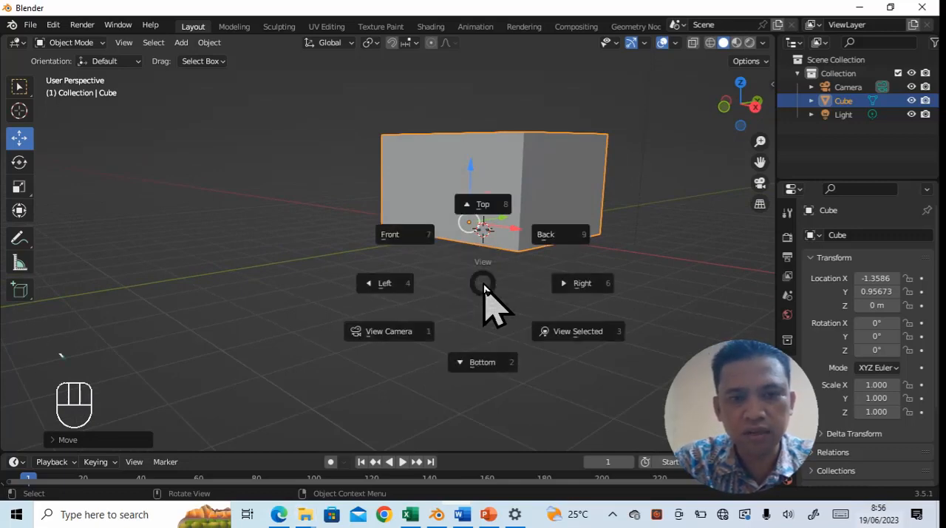
click(403, 240)
mouse_move(557, 328)
middle_down()
mouse_move(543, 359)
mouse_move(571, 323)
mouse_move(564, 345)
mouse_move(573, 333)
mouse_move(558, 309)
mouse_move(562, 317)
middle_up()
click(463, 515)
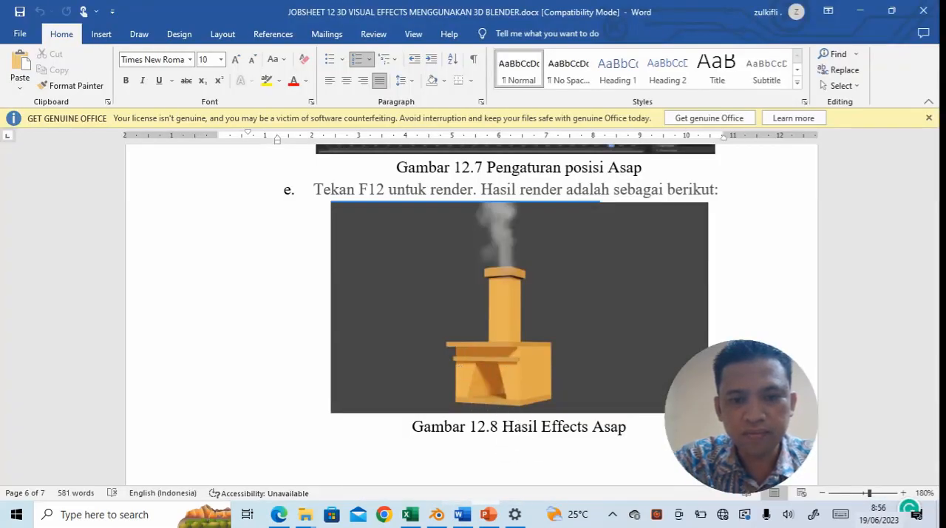
key(alt+Tab)
- In Edit Mode, raise the block's bottom face about 1.6 m along Z, leaving a thin upper slab, and deselect it
middle_drag(507, 423, 485, 369)
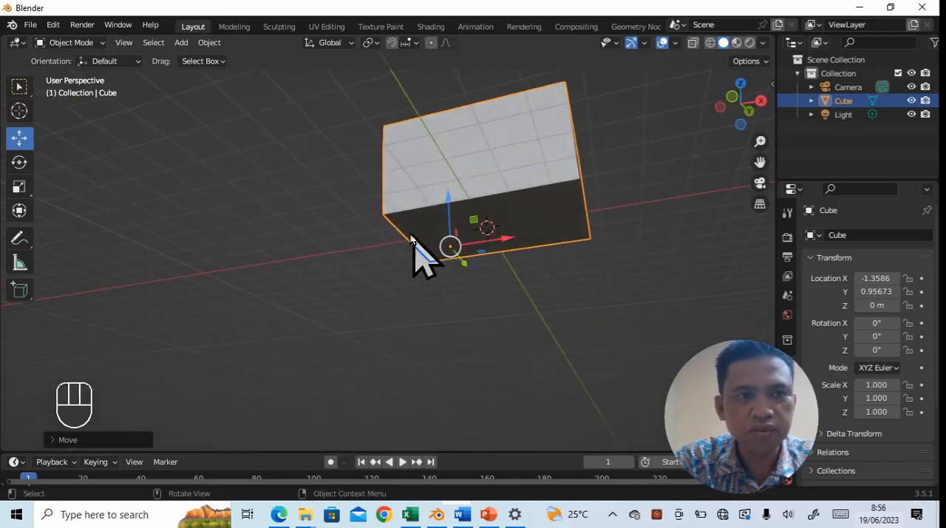
click(98, 43)
click(86, 71)
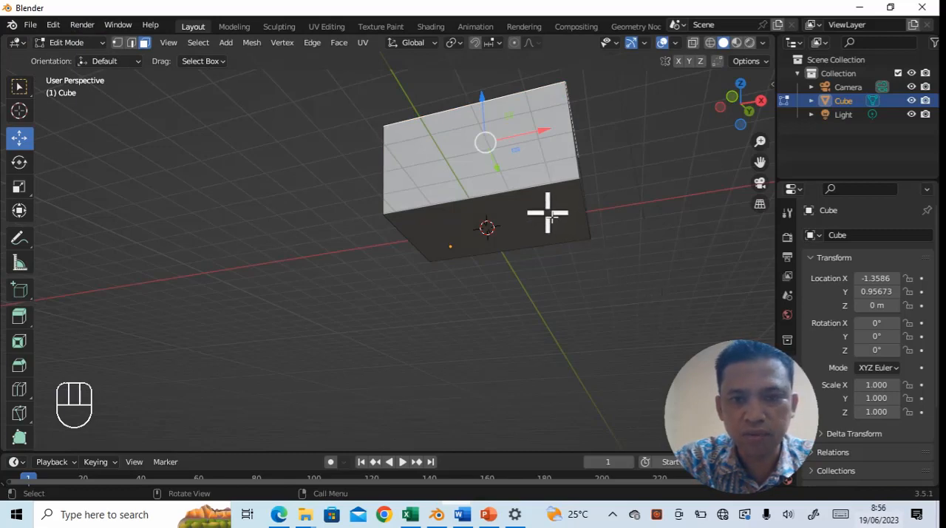
middle_drag(547, 212, 572, 377)
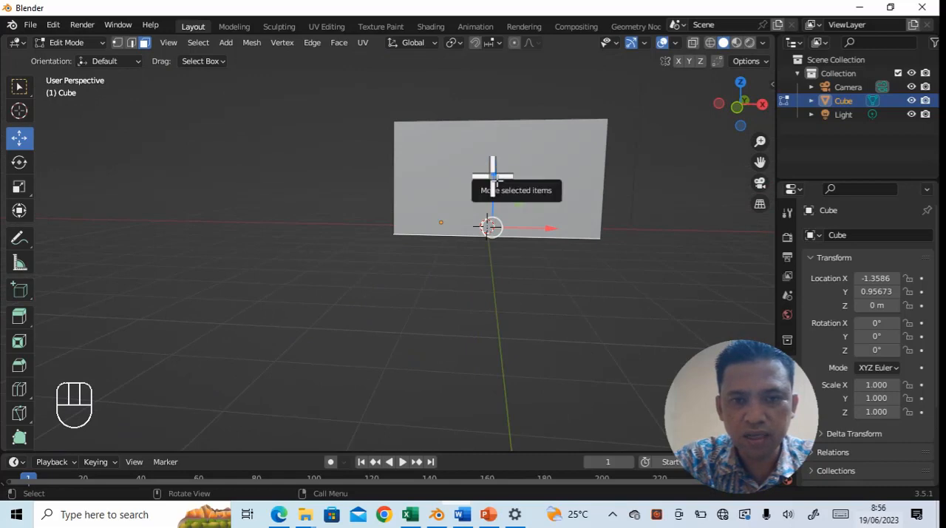
drag(498, 177, 498, 117)
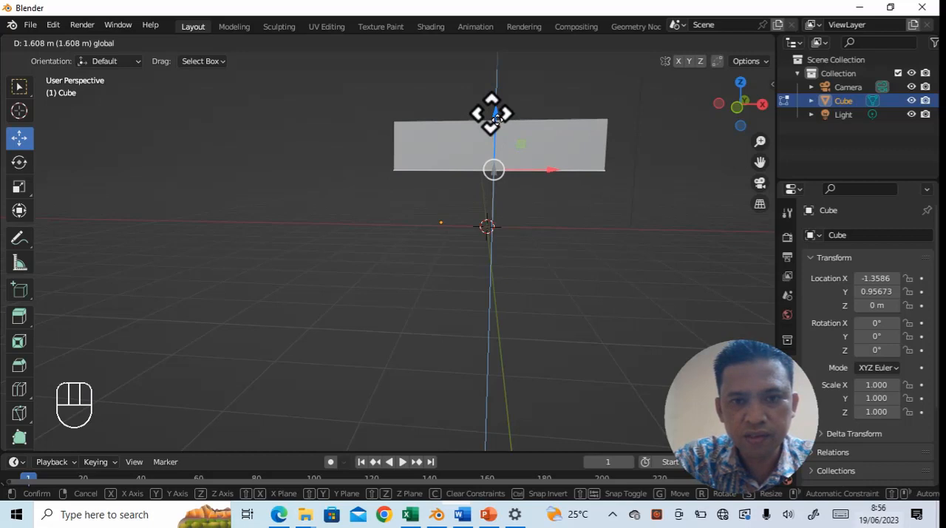
drag(498, 117, 497, 116)
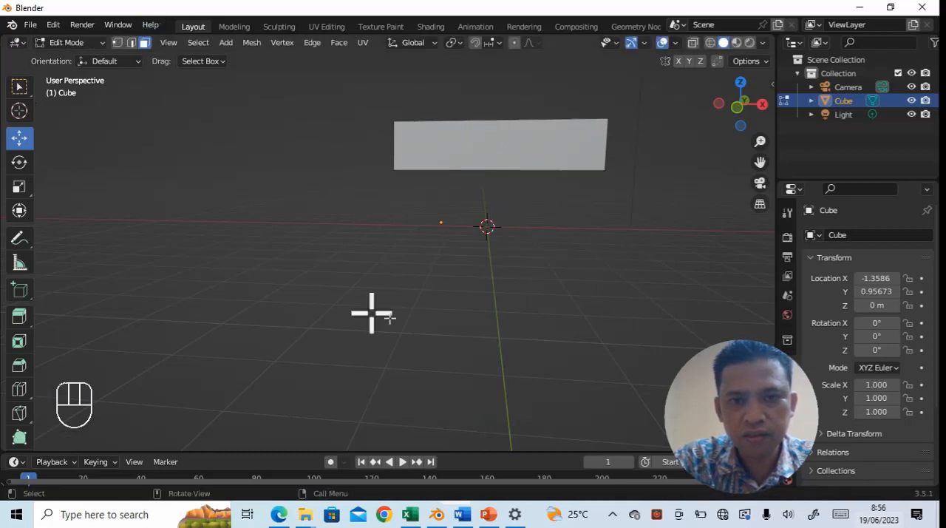
middle_drag(547, 283, 545, 292)
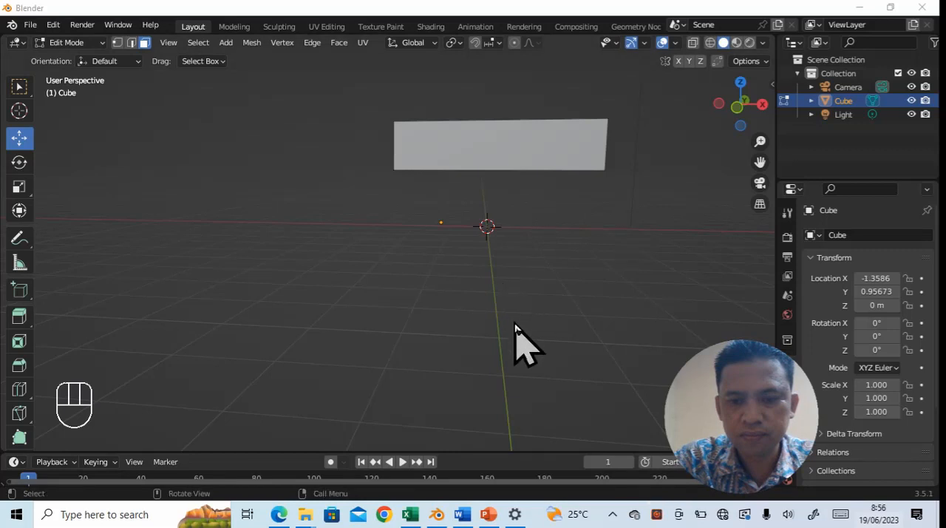
- Add a vertical loop cut across the slab and slide it about 0.43 from the middle toward the -X end
middle_drag(517, 326, 520, 326)
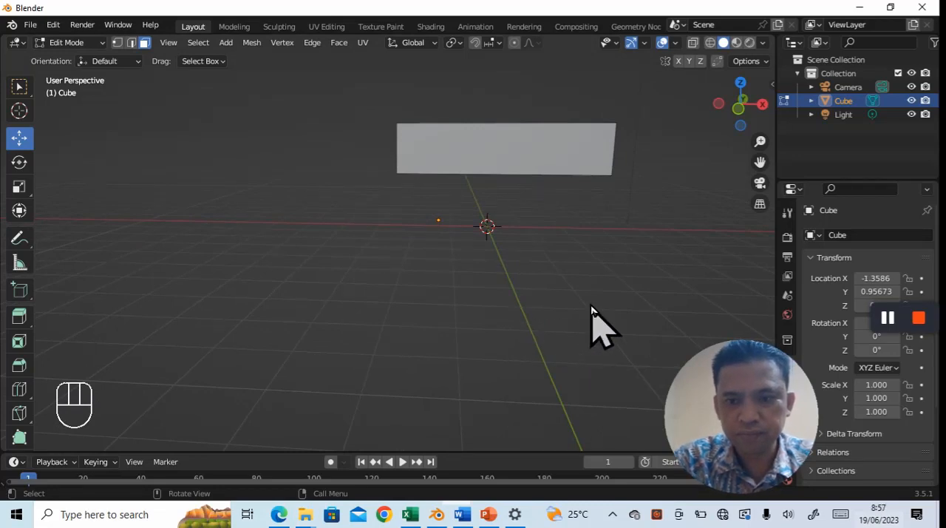
middle_drag(592, 338, 537, 302)
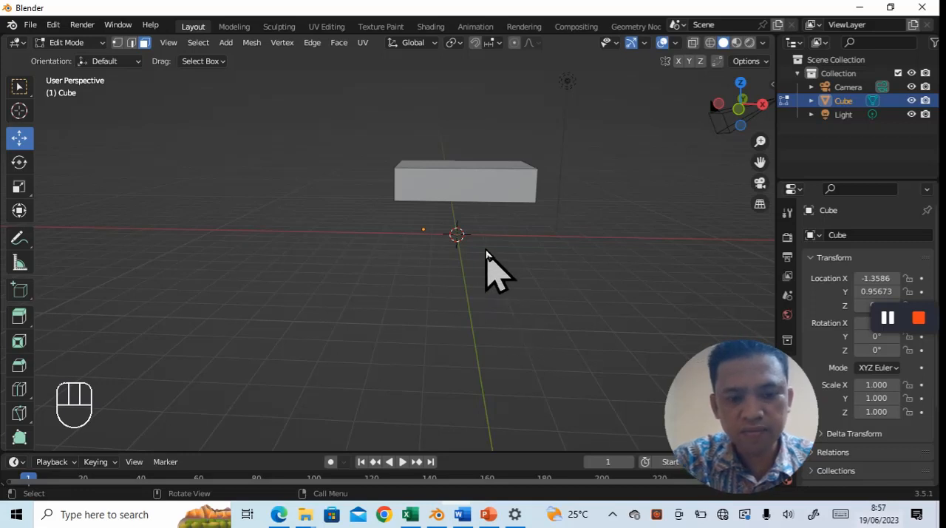
key(ctrl)
key(ctrl+r)
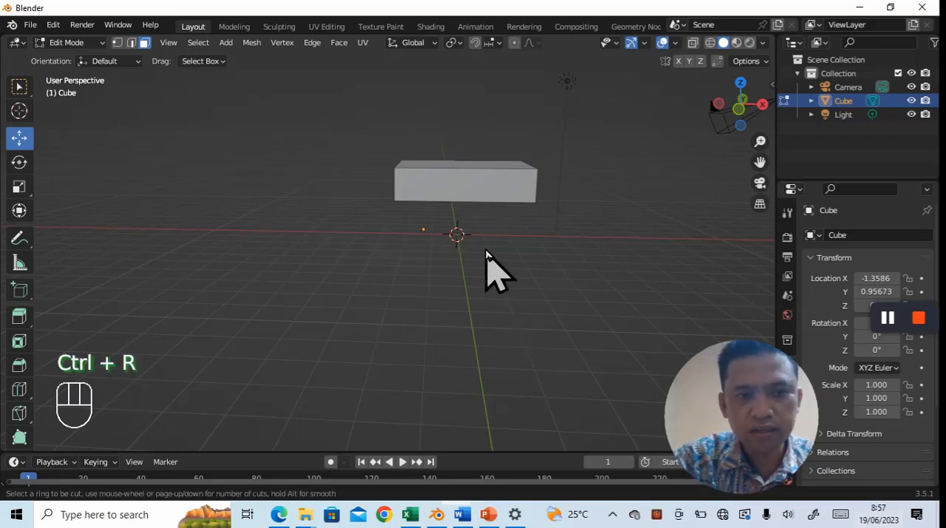
click(466, 198)
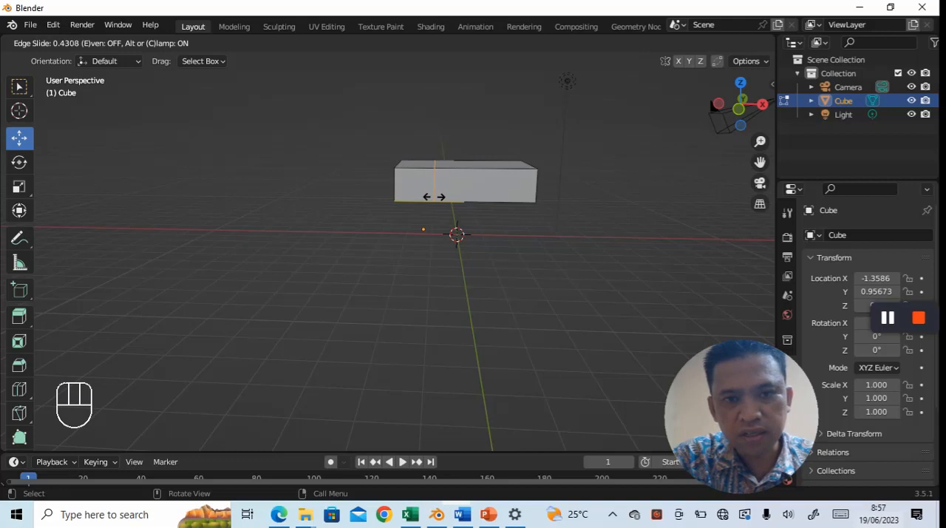
click(436, 200)
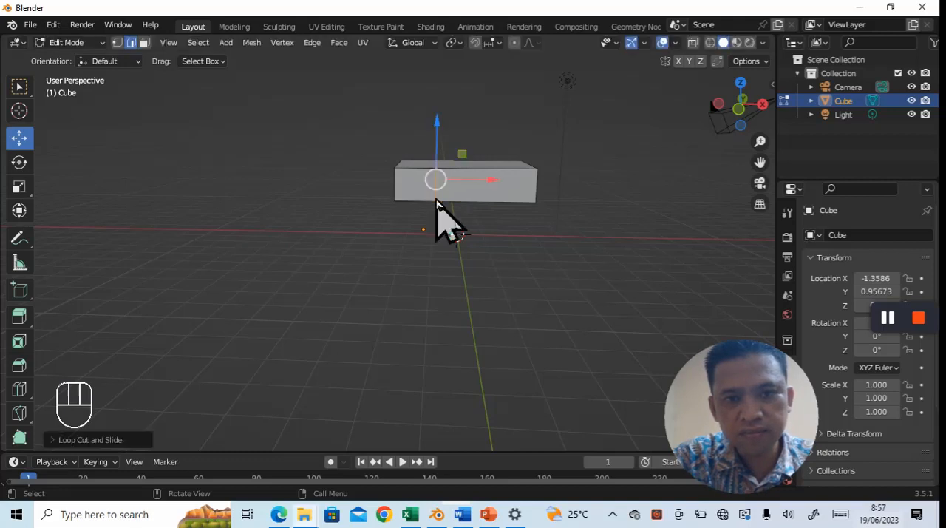
- In front view, add a second vertical loop cut in the middle of the slab's wider +X section, without sliding it
click(517, 240)
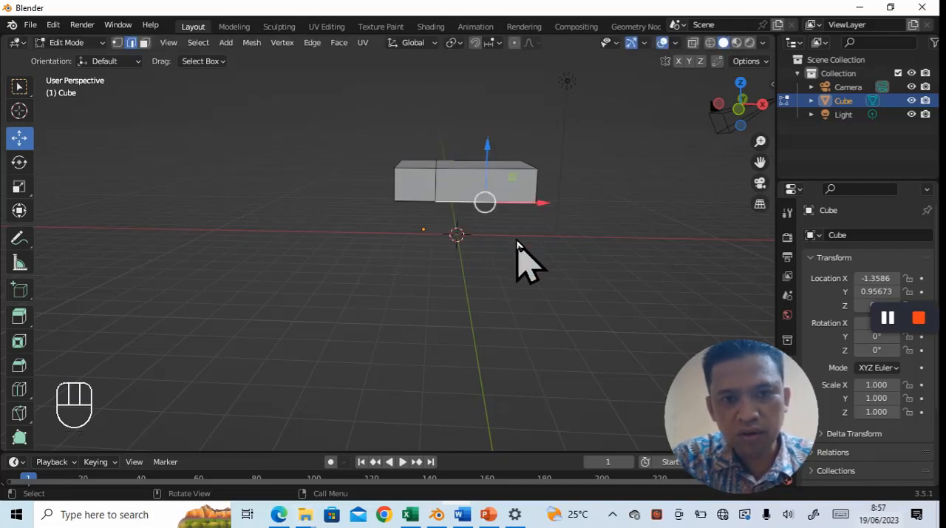
key(grave)
click(433, 204)
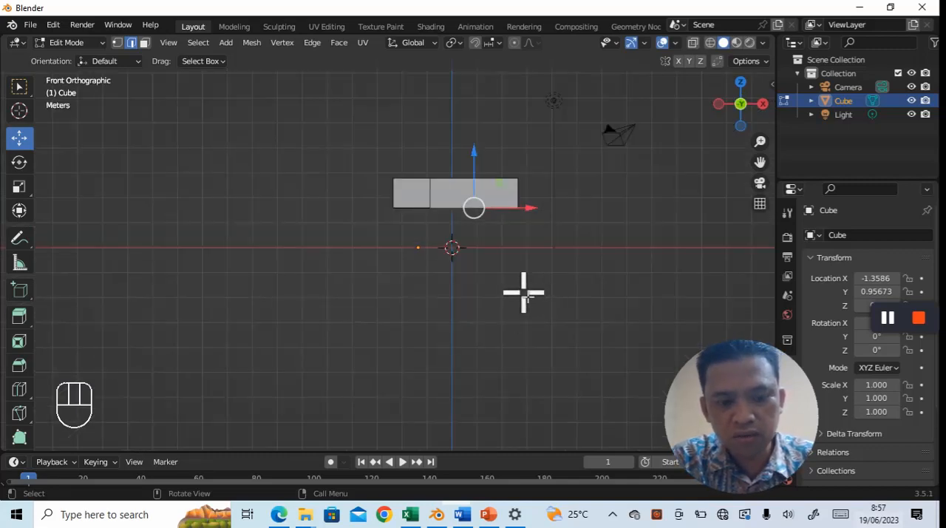
key(ctrl)
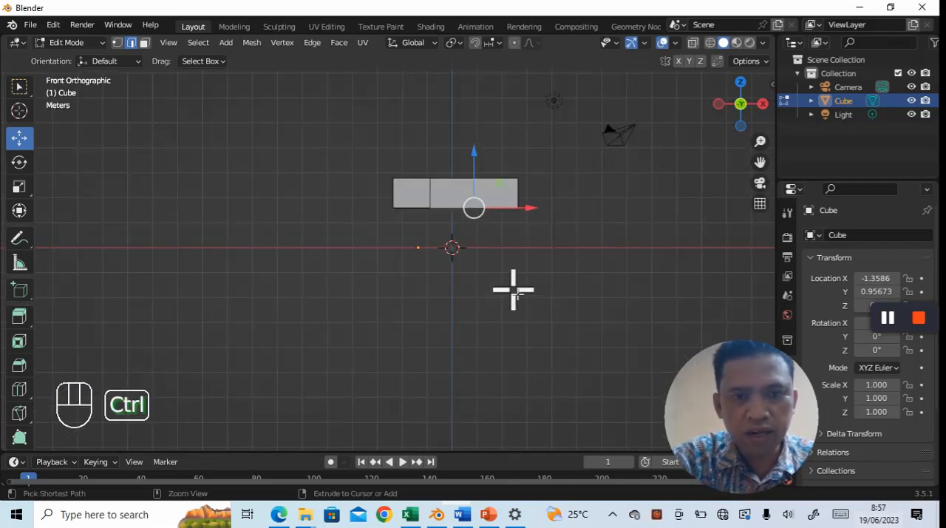
key(ctrl+r)
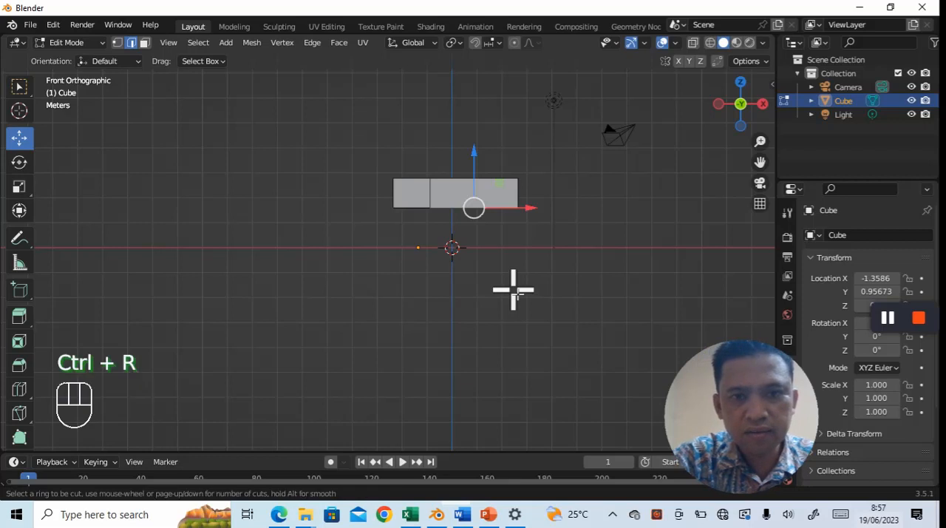
click(471, 209)
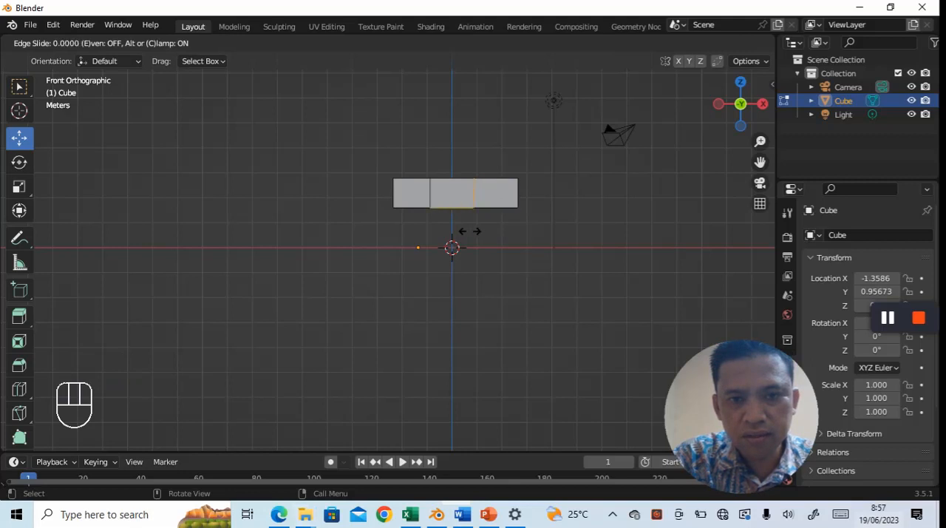
click(470, 231)
- Select the bottom faces of the slab's two outer sections and extrude them down along Z to form two legs
middle_drag(500, 258, 514, 277)
click(498, 329)
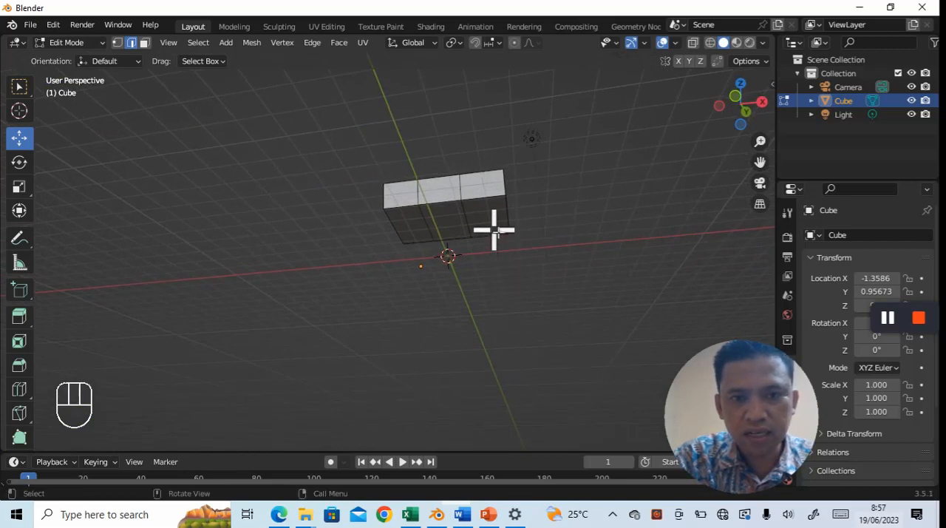
click(145, 43)
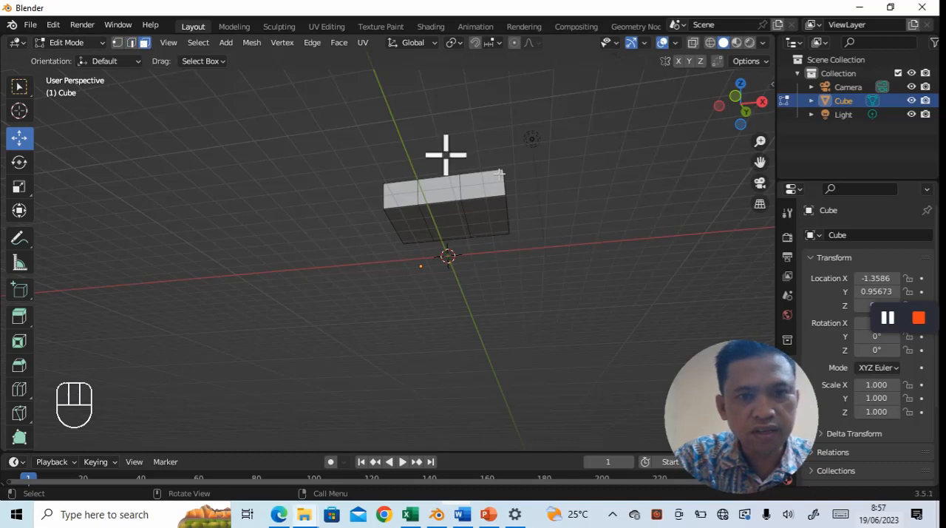
click(490, 214)
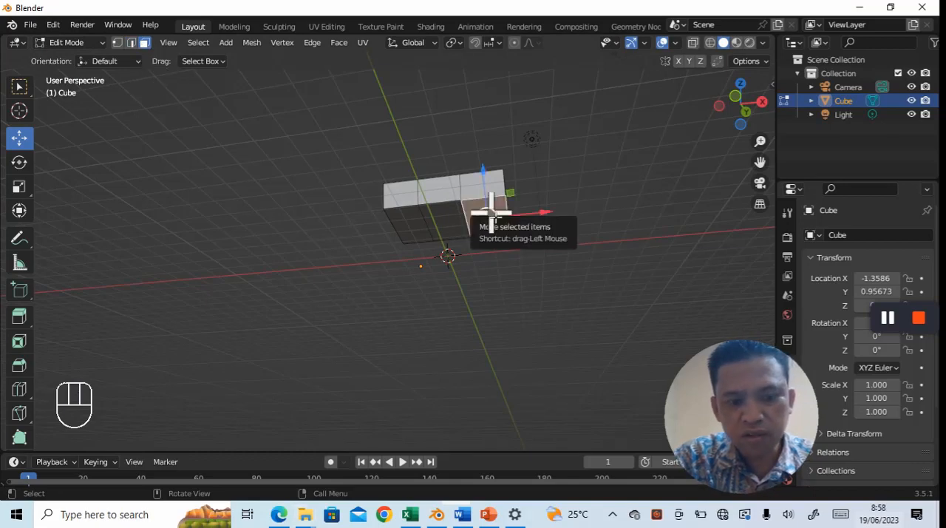
shift+click(414, 221)
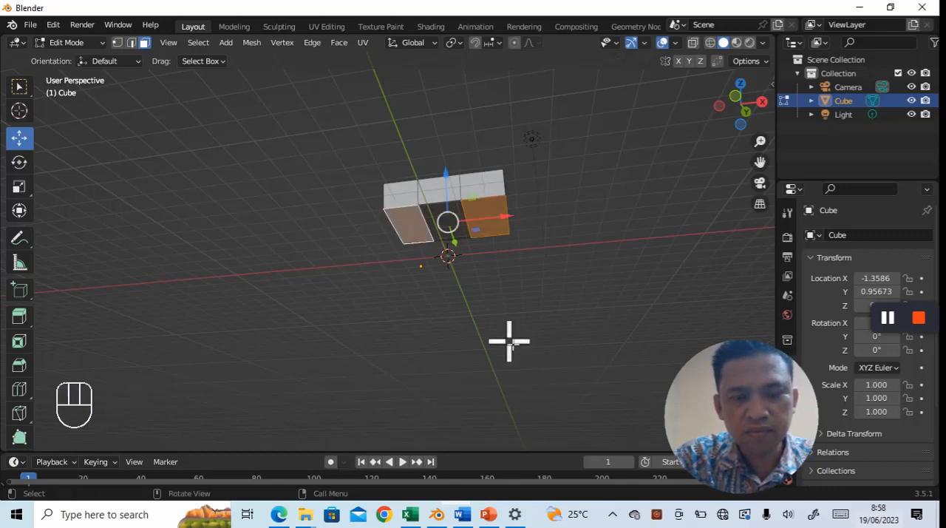
middle_drag(500, 322, 507, 370)
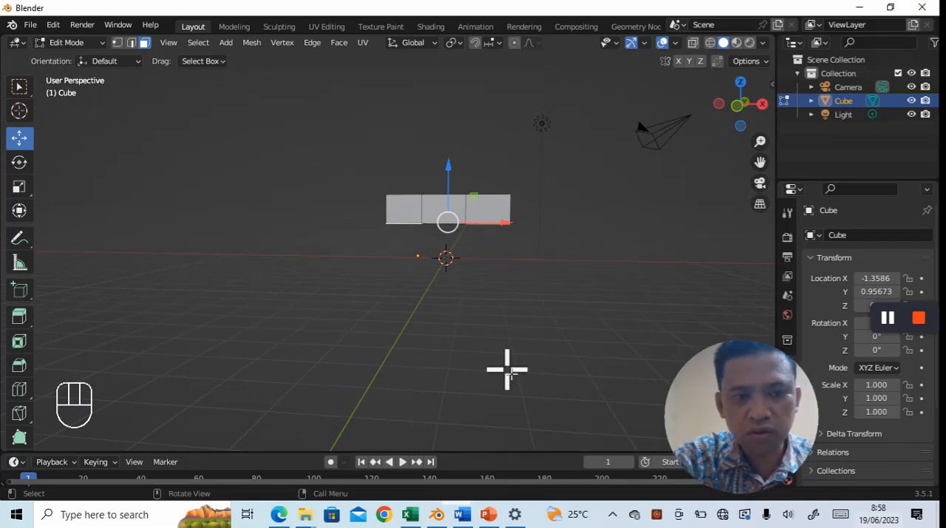
key(e)
key(Return)
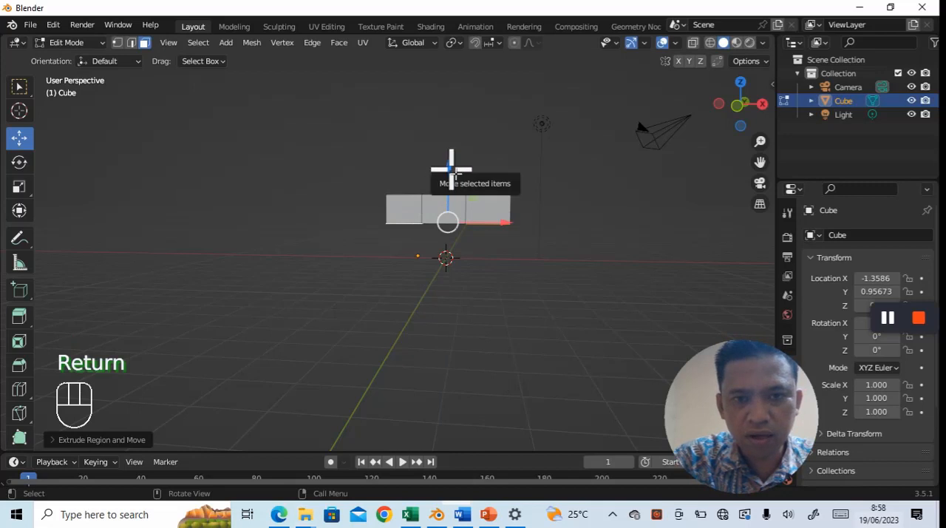
drag(451, 170, 448, 208)
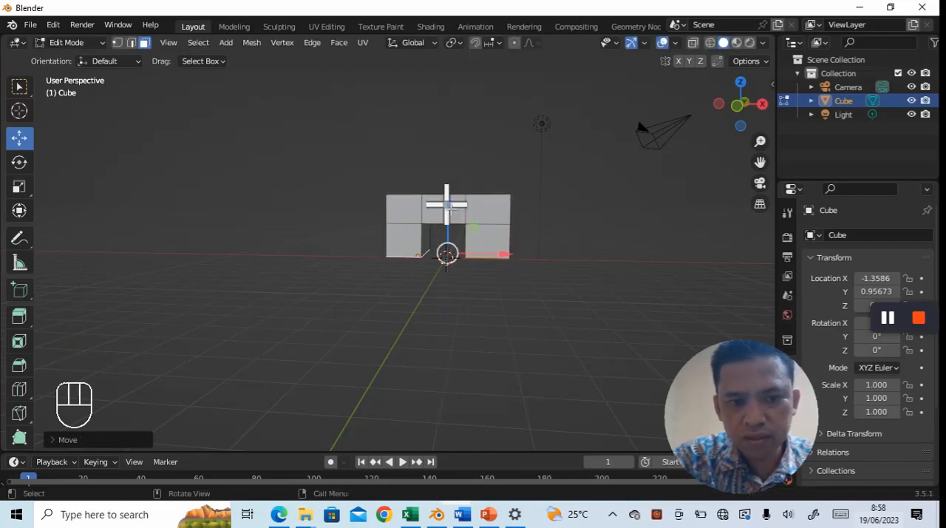
- In front view, lower the legs' bottom faces along Z to the ground line, and deselect them
key(grave)
click(378, 159)
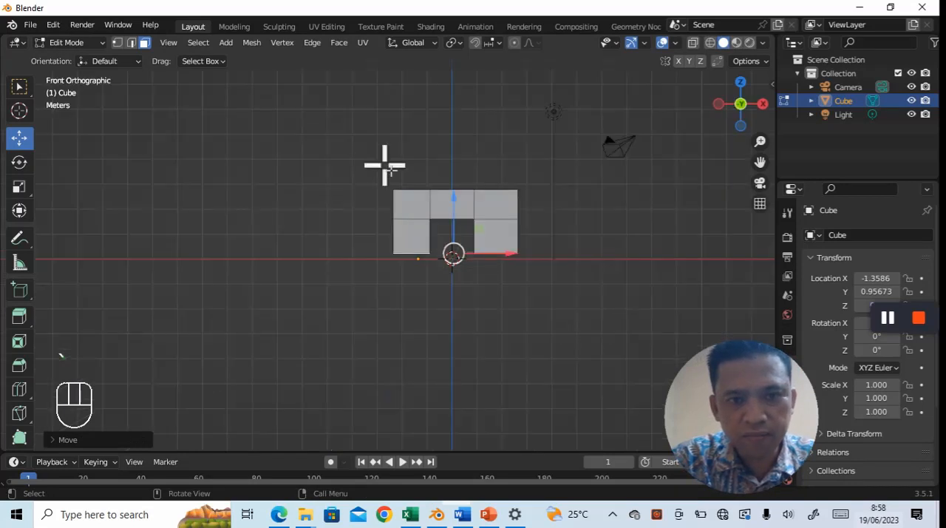
drag(450, 200, 458, 215)
middle_drag(529, 285, 506, 314)
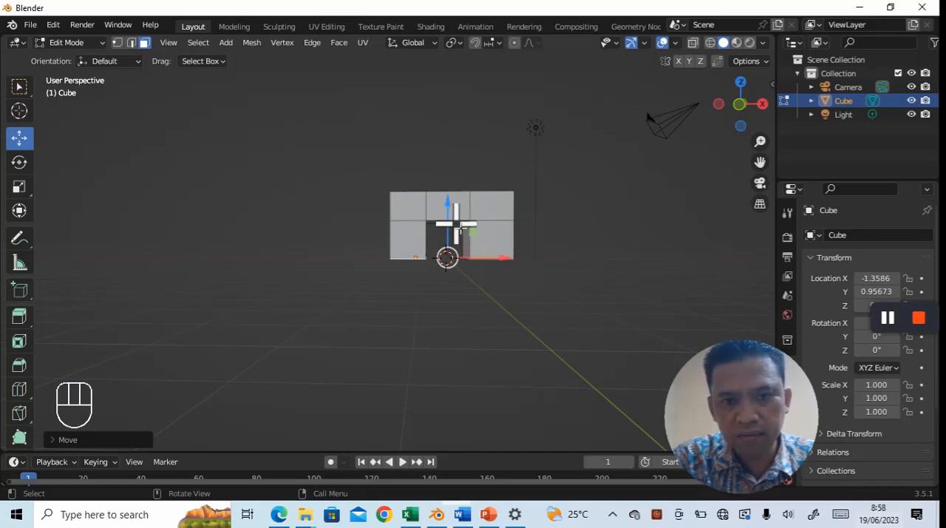
click(488, 342)
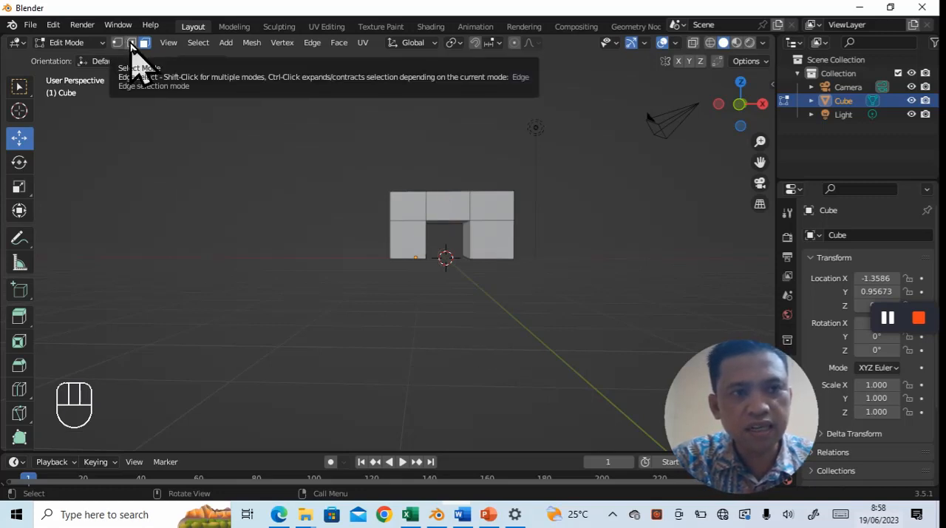
- Select the inner bottom edge of each leg and scale both about 1.8 along X to flare the fireplace opening
click(131, 45)
middle_drag(463, 328, 439, 270)
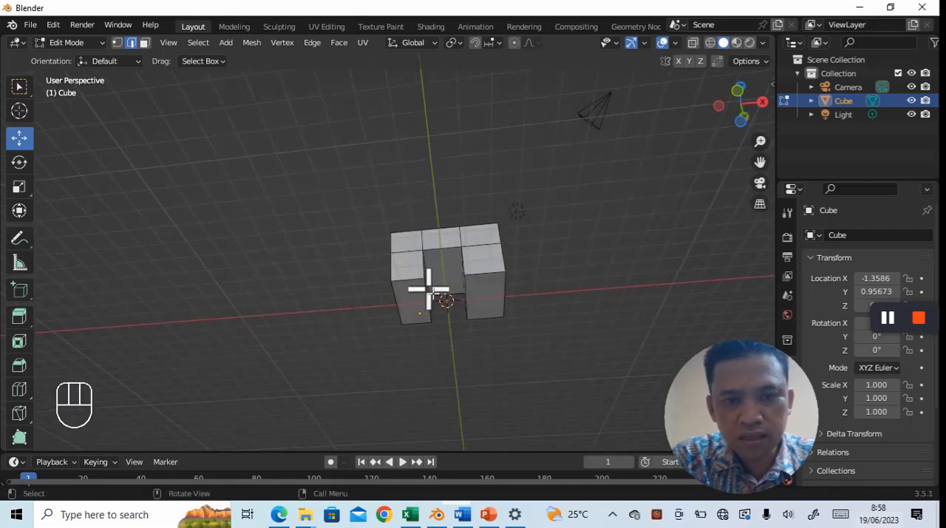
click(427, 289)
click(429, 305)
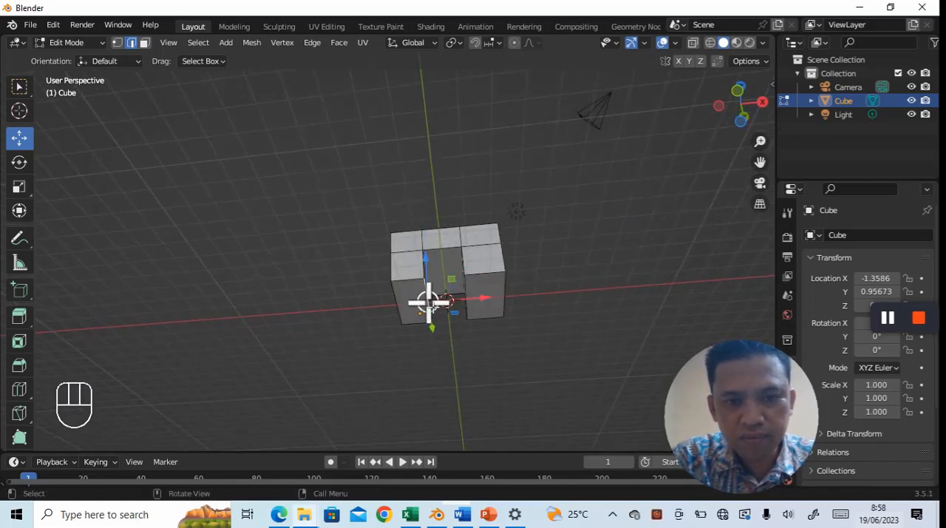
key(shift)
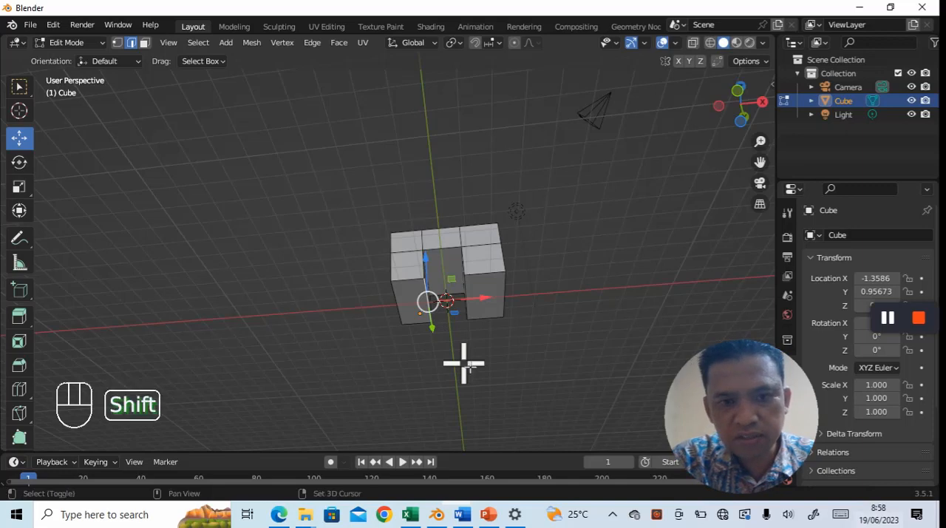
shift+click(468, 296)
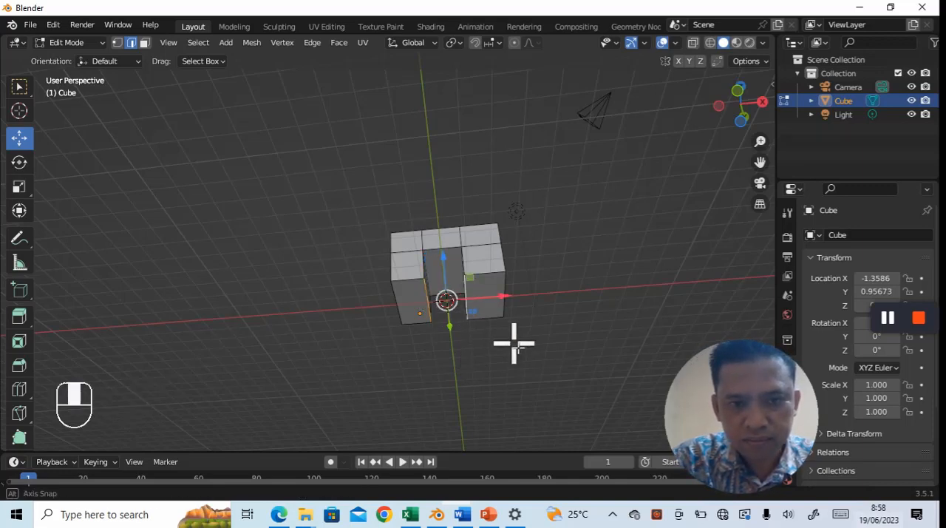
middle_drag(513, 343, 519, 395)
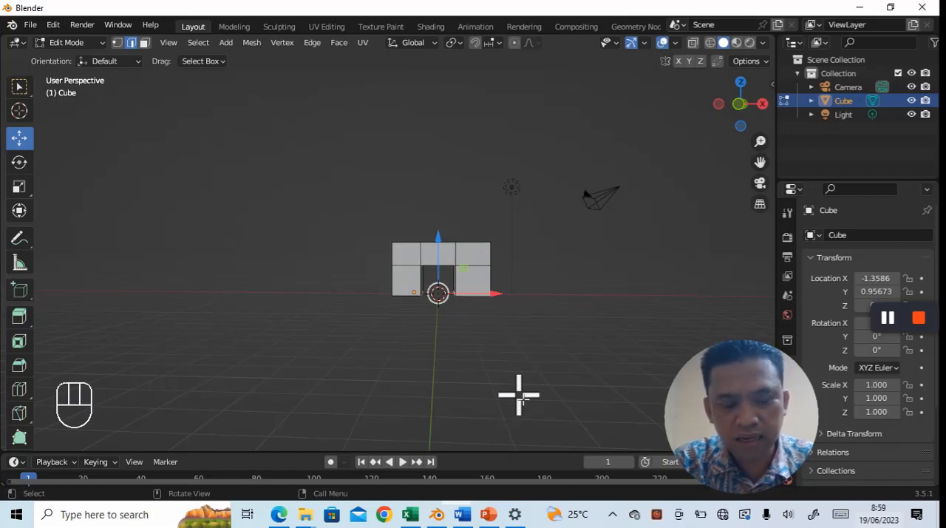
key(s)
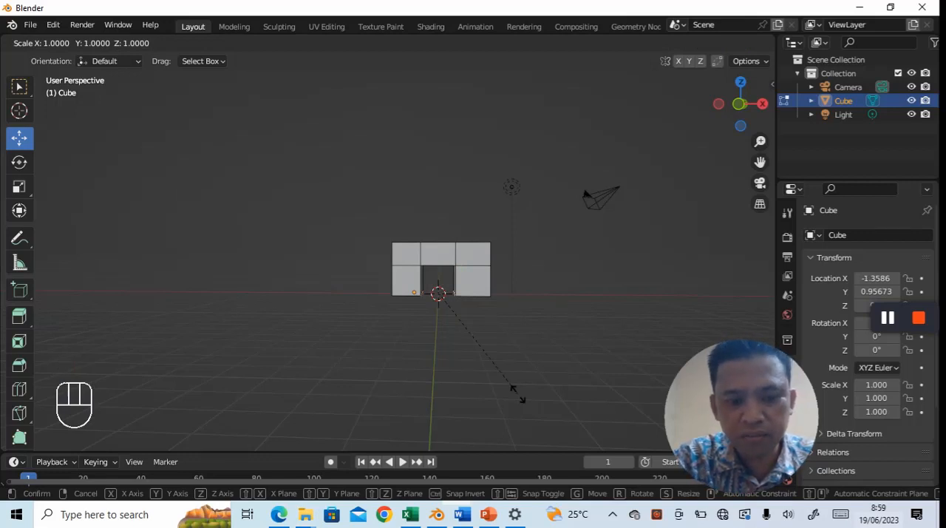
key(x)
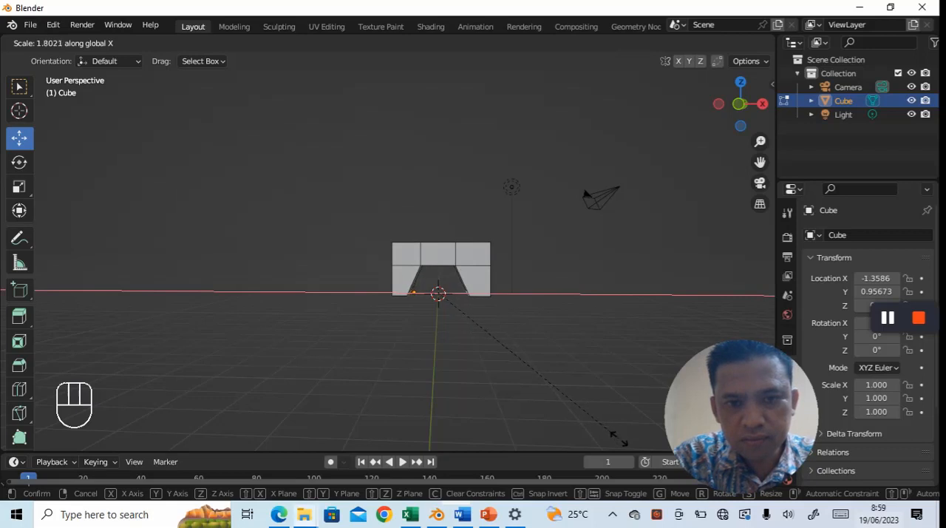
click(620, 438)
mouse_move(562, 408)
middle_down()
mouse_move(554, 401)
mouse_move(566, 408)
middle_up()
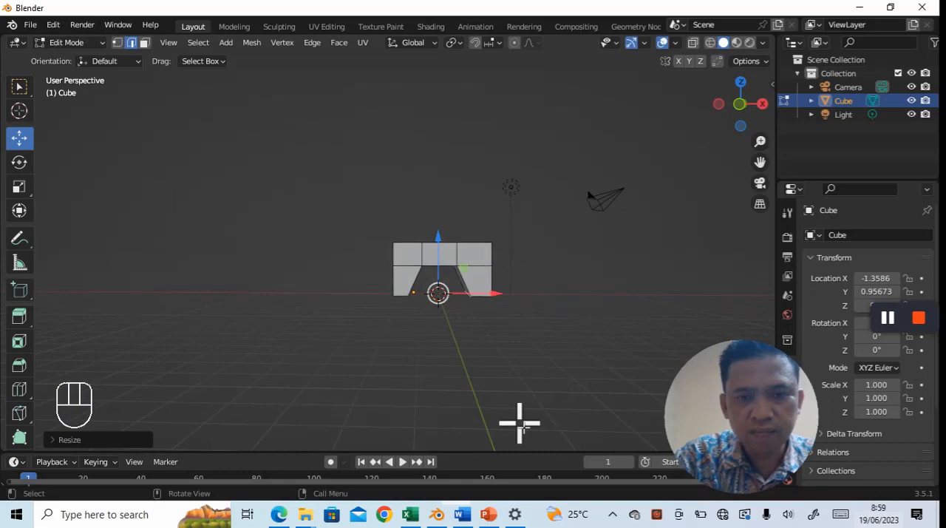
scroll(520, 423, up, 1)
scroll(520, 423, down, 1)
mouse_move(519, 423)
middle_down()
mouse_move(494, 429)
mouse_move(511, 416)
mouse_move(498, 414)
mouse_move(522, 420)
middle_up()
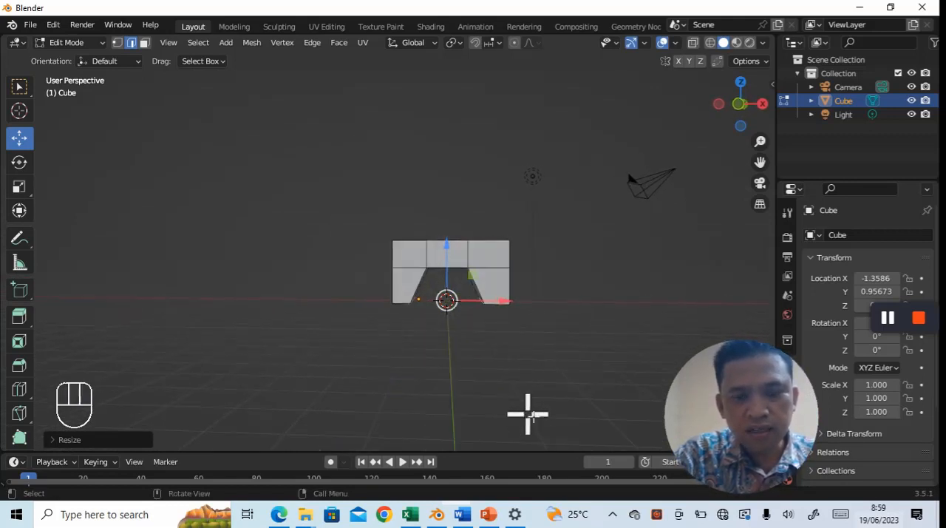
- Check the finished fireplace render in the Word jobsheet and return to the model in Blender
click(488, 264)
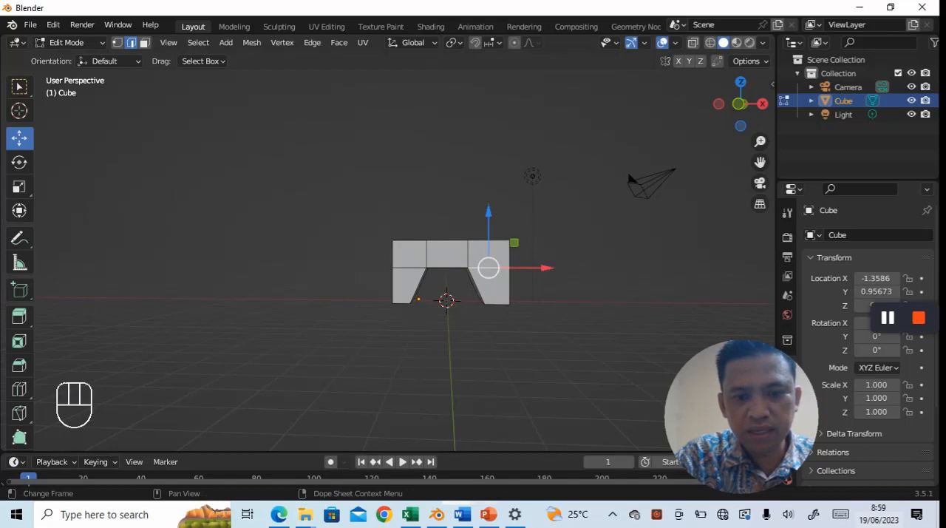
click(462, 513)
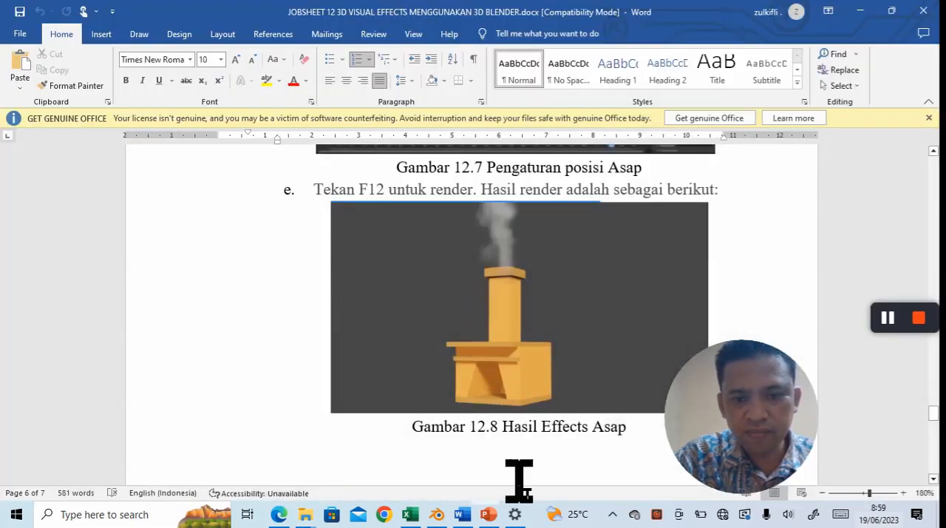
click(437, 514)
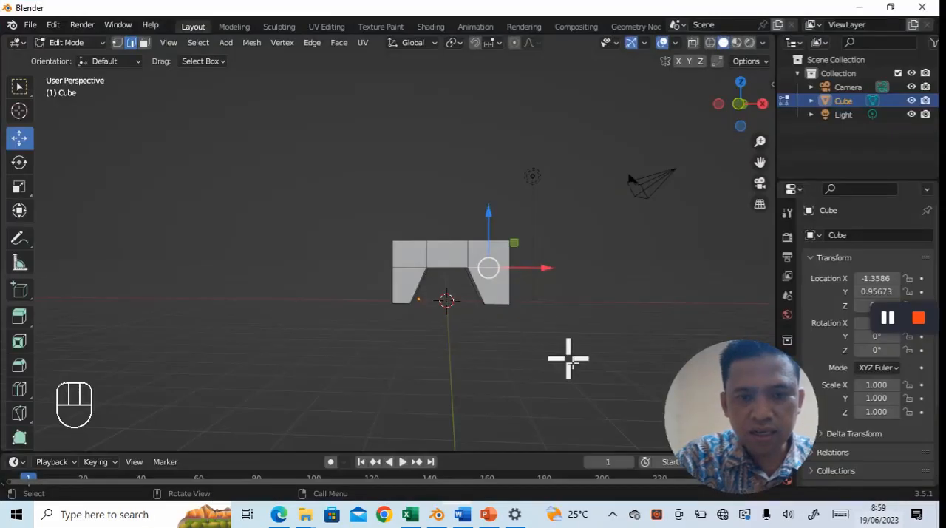
scroll(548, 367, up, 2)
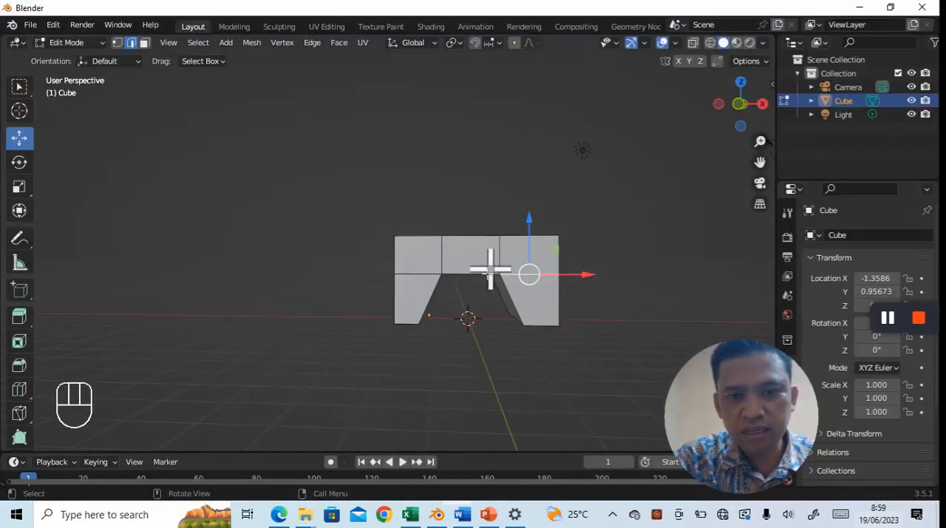
- Add a horizontal loop cut around the fireplace's upper slab, slid down about 0.67 toward the top of the opening
click(424, 263)
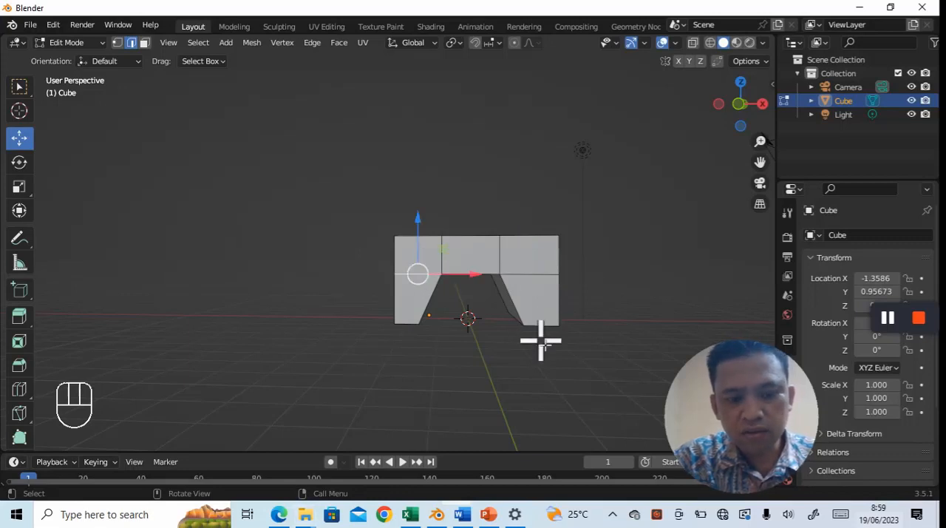
key(ctrl+r)
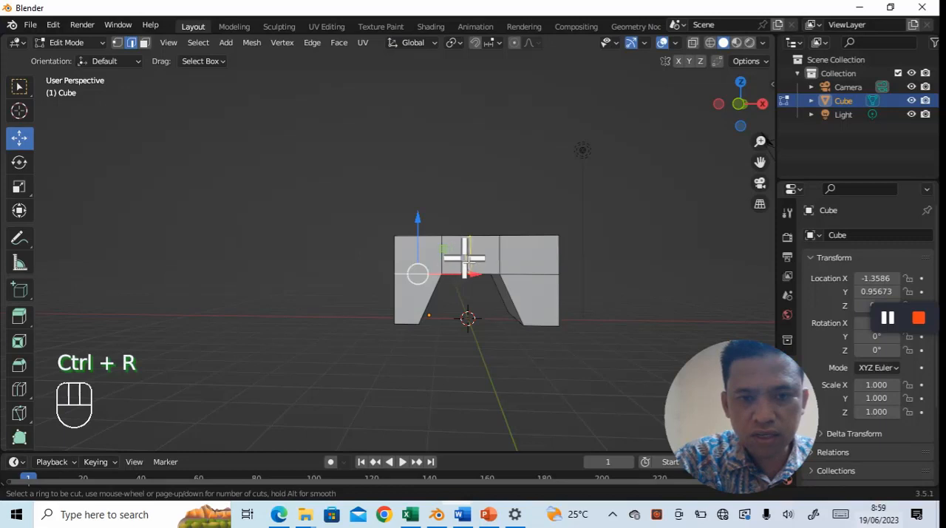
click(506, 256)
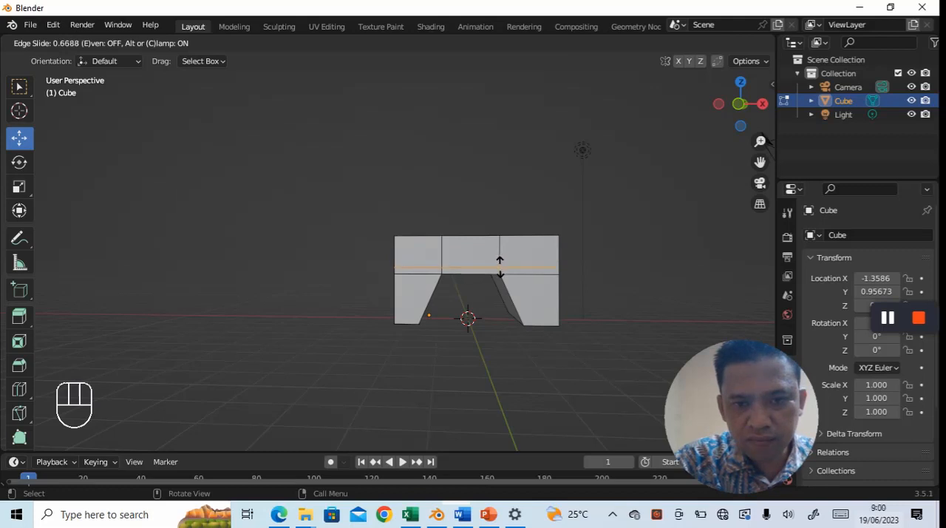
click(506, 272)
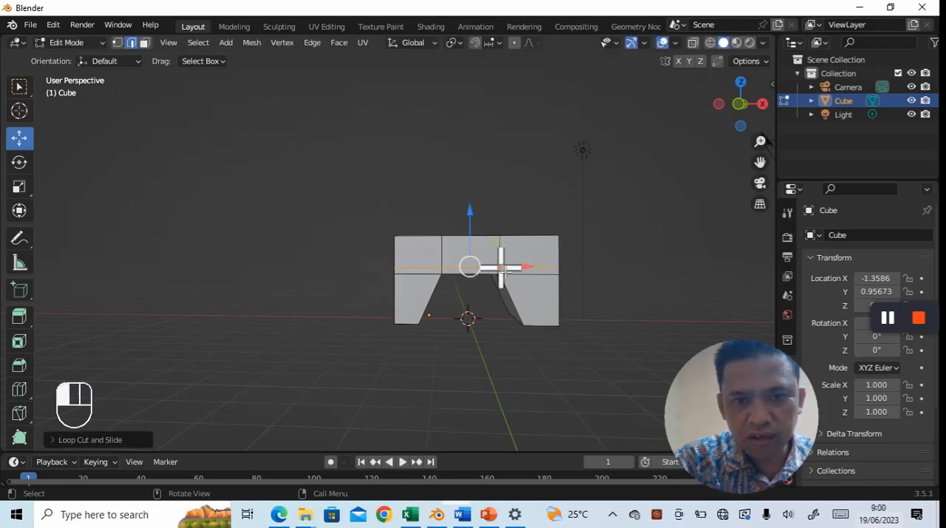
- Select the three front faces of the narrow band above the opening and extrude them slightly forward along Y as a ledge
middle_drag(655, 304, 631, 307)
scroll(641, 302, up, 1)
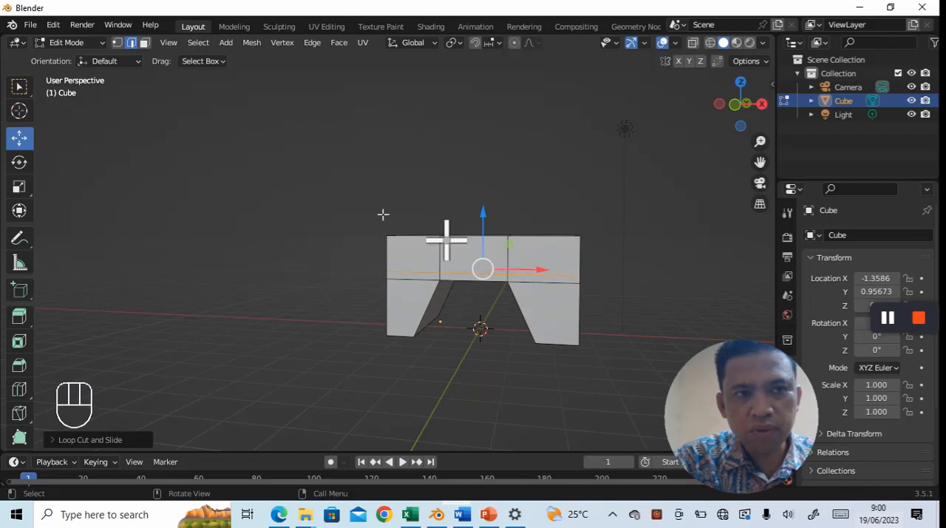
click(145, 43)
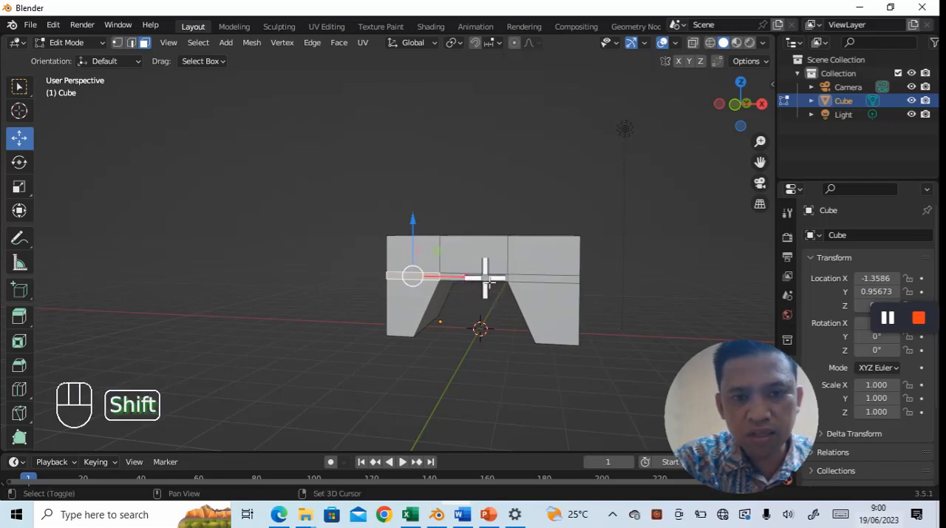
shift+click(485, 278)
shift+click(547, 279)
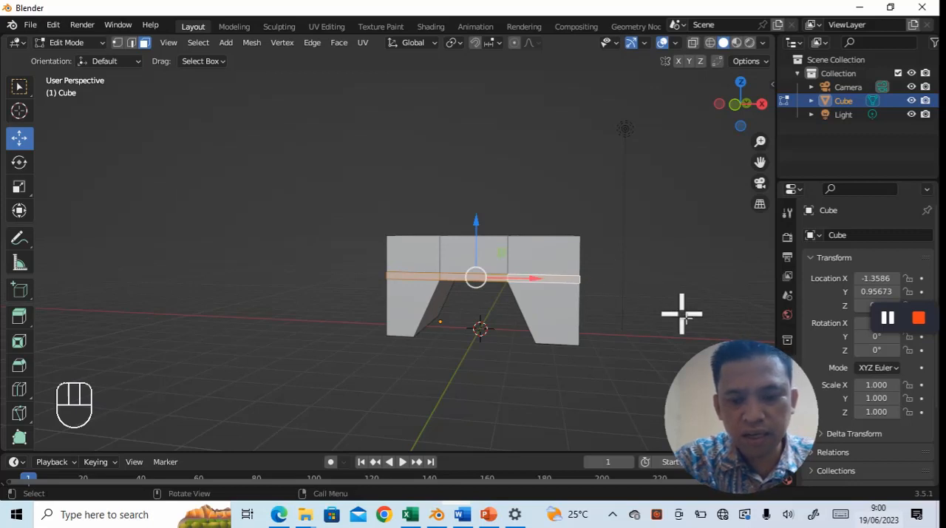
key(e)
key(Return)
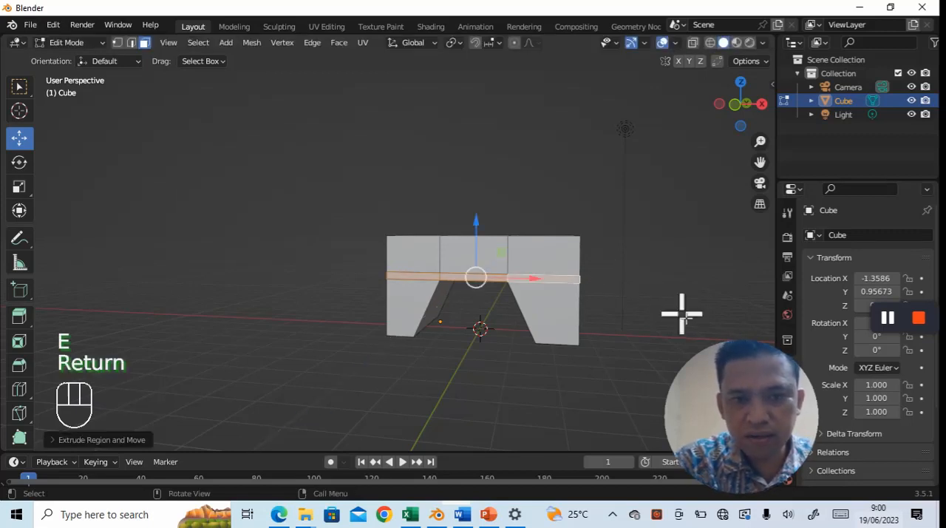
middle_drag(666, 313, 589, 337)
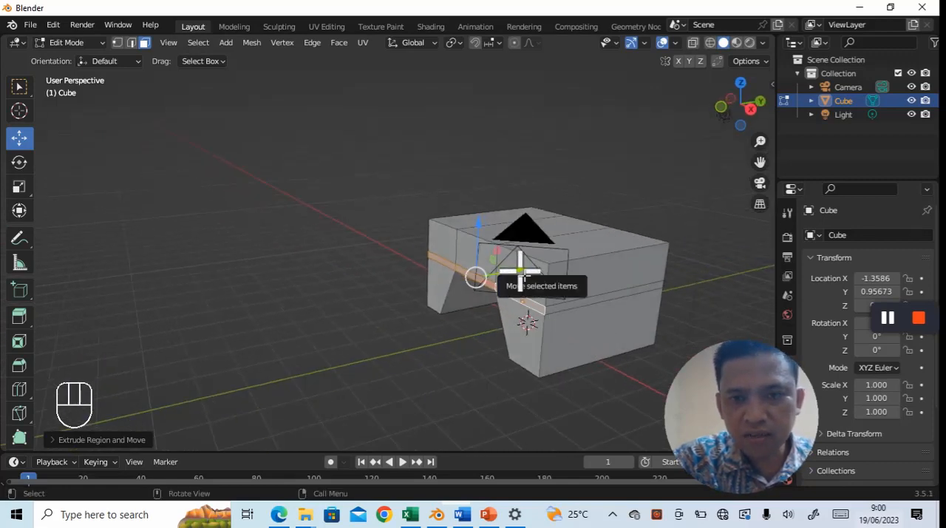
mouse_move(521, 270)
mouse_down()
mouse_move(513, 281)
mouse_move(510, 274)
mouse_up()
middle_drag(640, 401, 616, 360)
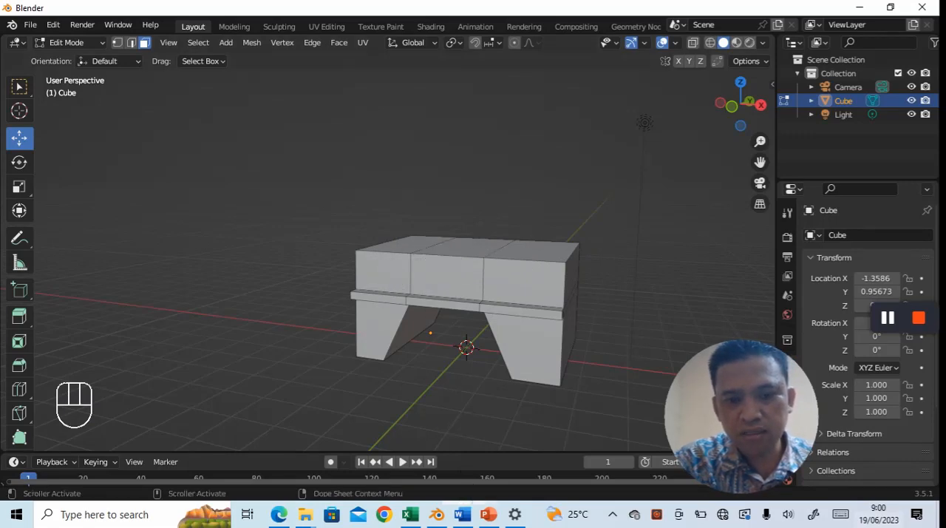
- Check the render in the Word jobsheet, and in Blender add a horizontal loop cut near the slab's top, slid about -0.55
click(462, 514)
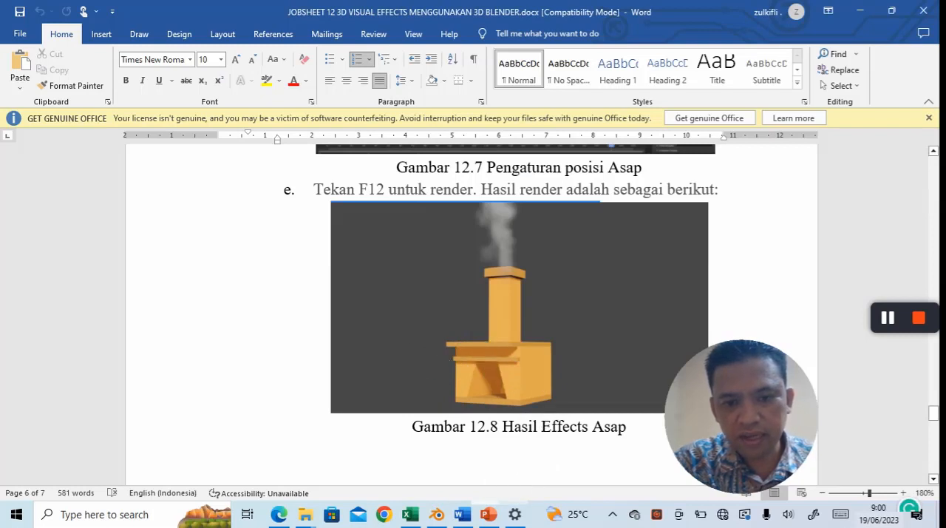
click(437, 515)
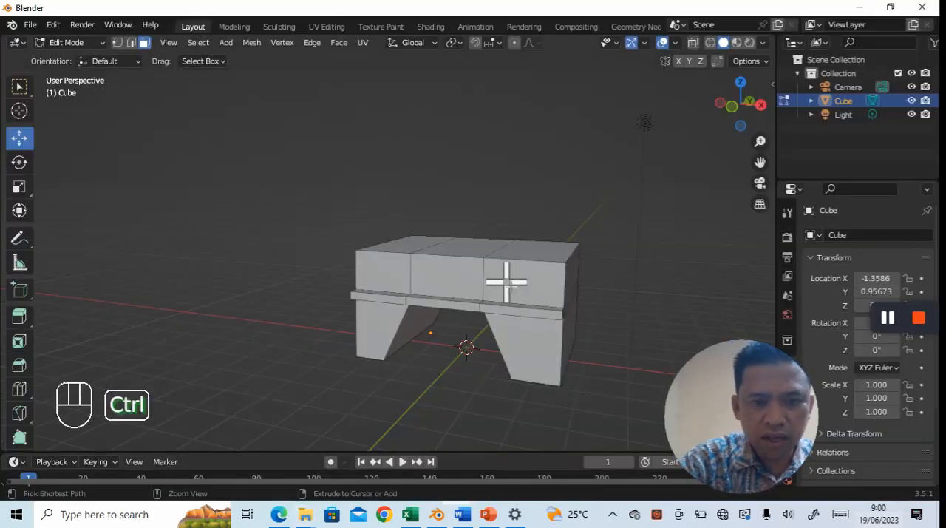
key(ctrl+r)
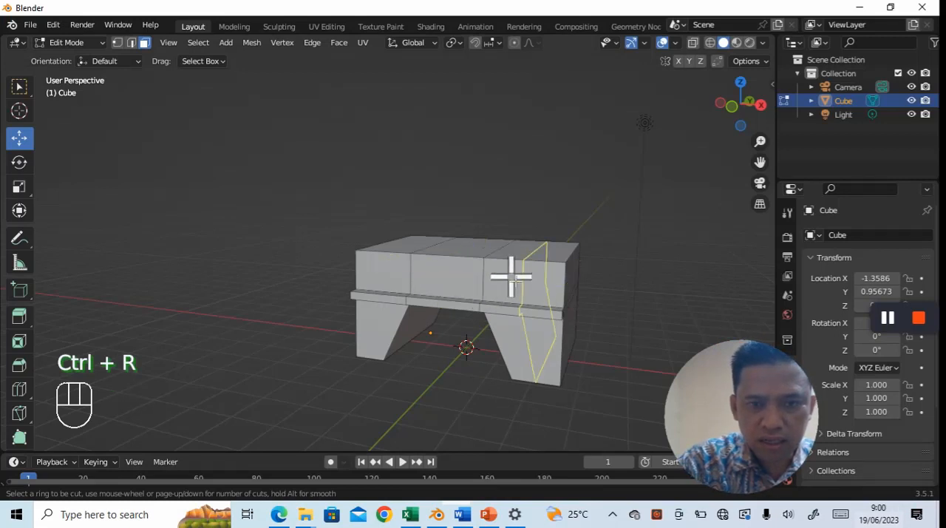
click(470, 283)
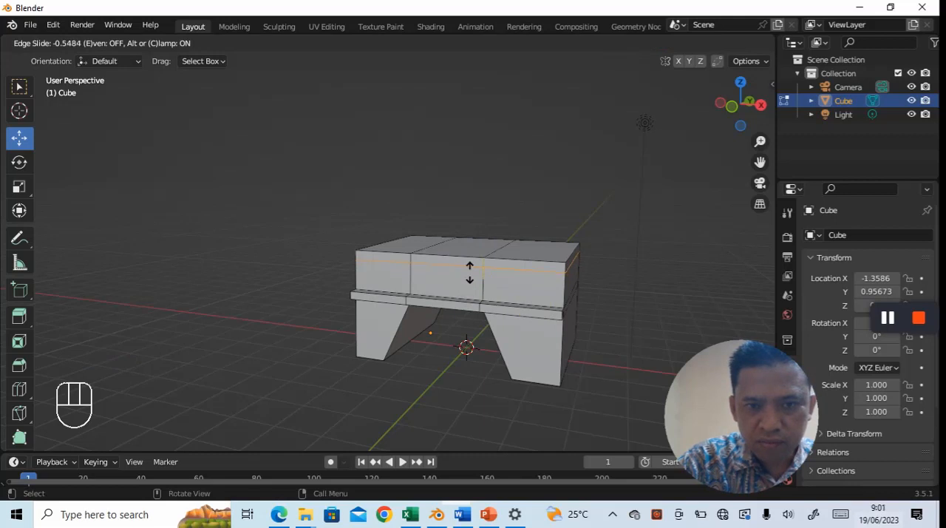
click(470, 274)
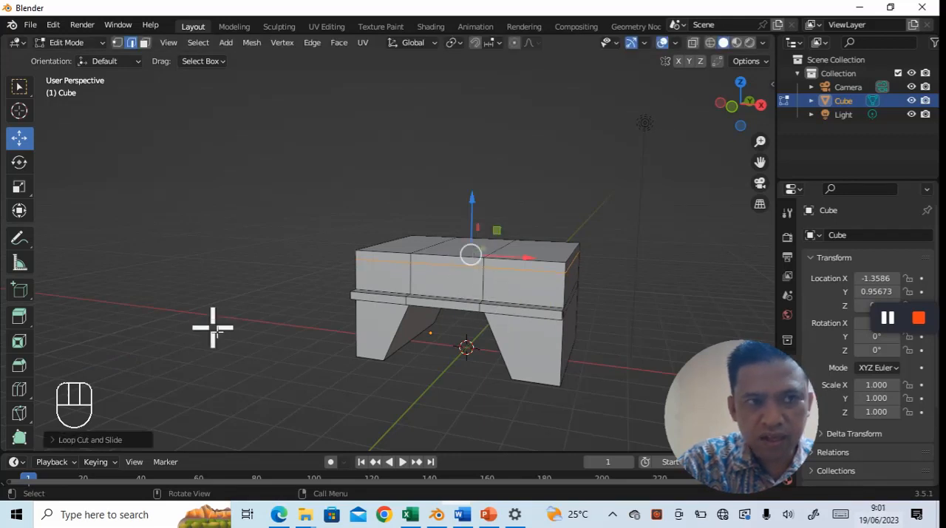
- Select the three front faces of the thin top strip and extrude them forward along Y, farther than the lower ledge
click(144, 43)
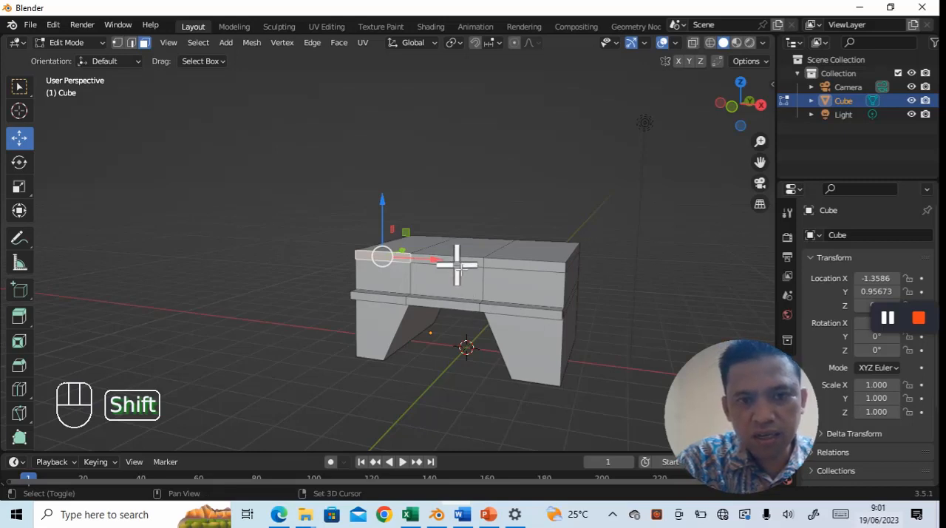
shift+click(458, 264)
shift+click(523, 266)
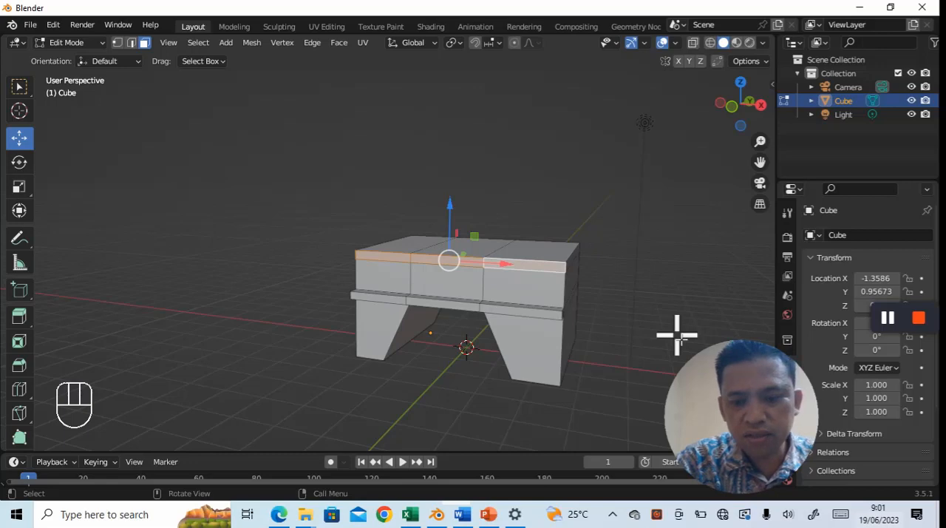
key(e)
key(Return)
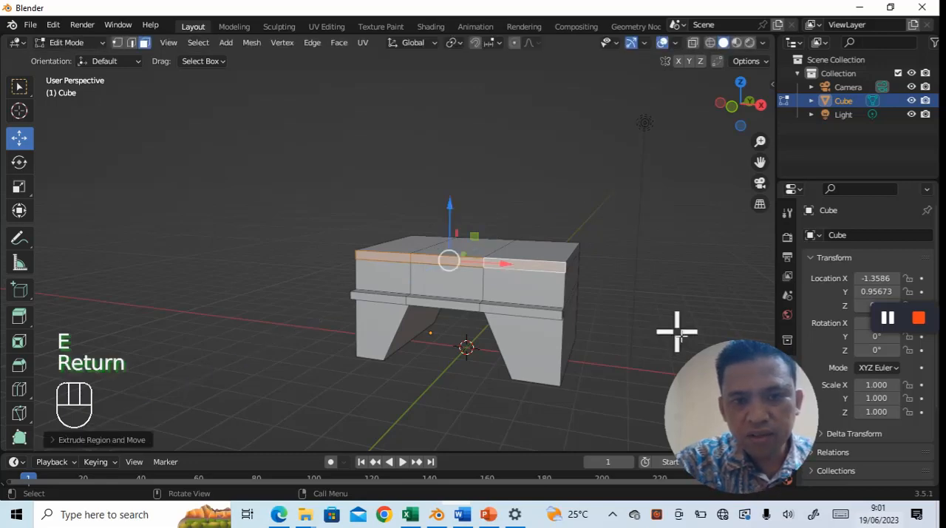
middle_drag(620, 348, 533, 367)
drag(495, 257, 474, 262)
- Inspect the two front ledges and compare them with the fireplace render in the Word jobsheet, returning to Blender
middle_drag(613, 401, 687, 376)
scroll(619, 386, up, 2)
scroll(619, 387, down, 1)
mouse_move(619, 388)
middle_down()
mouse_move(518, 414)
mouse_move(589, 387)
mouse_move(608, 391)
middle_up()
scroll(608, 391, down, 1)
click(464, 514)
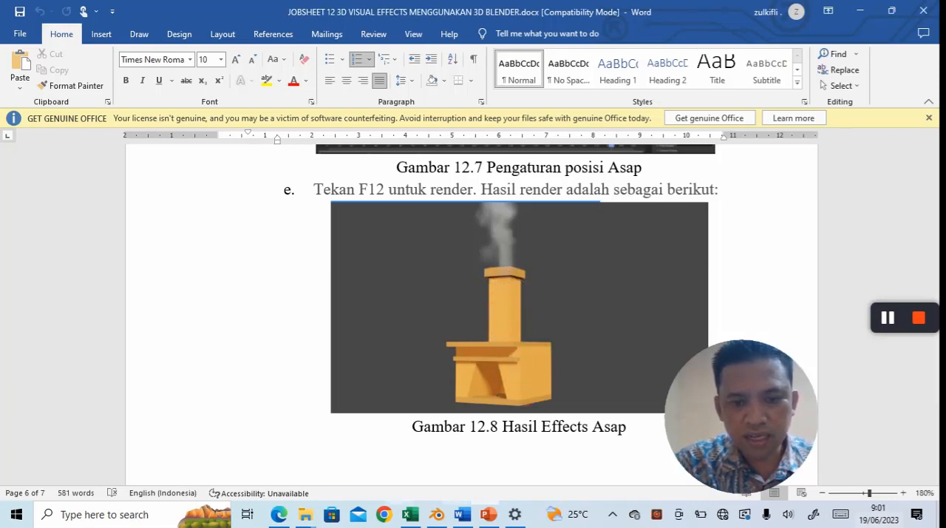
click(437, 513)
- Add two loop cuts along X across the fireplace's depth, one slid about 0.48 toward the front, the other about -0.06 toward the back
middle_drag(584, 400, 471, 431)
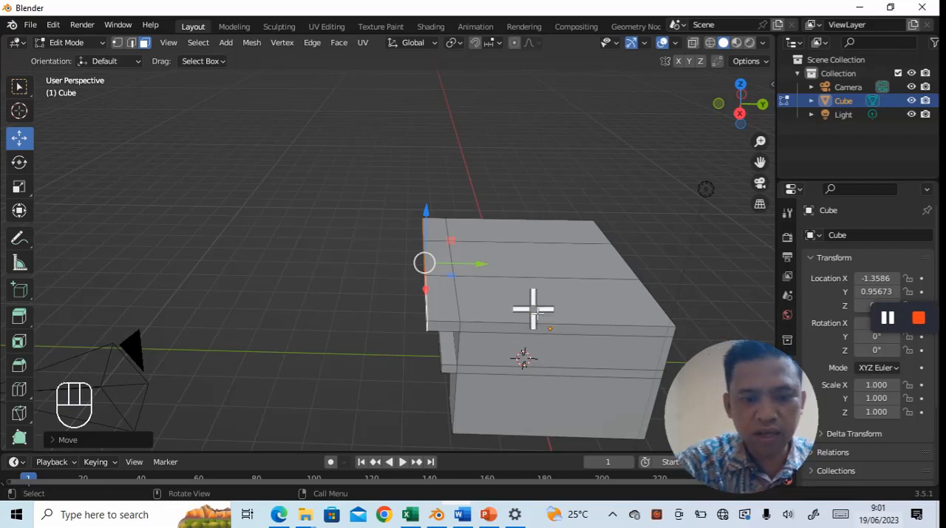
key(ctrl+r)
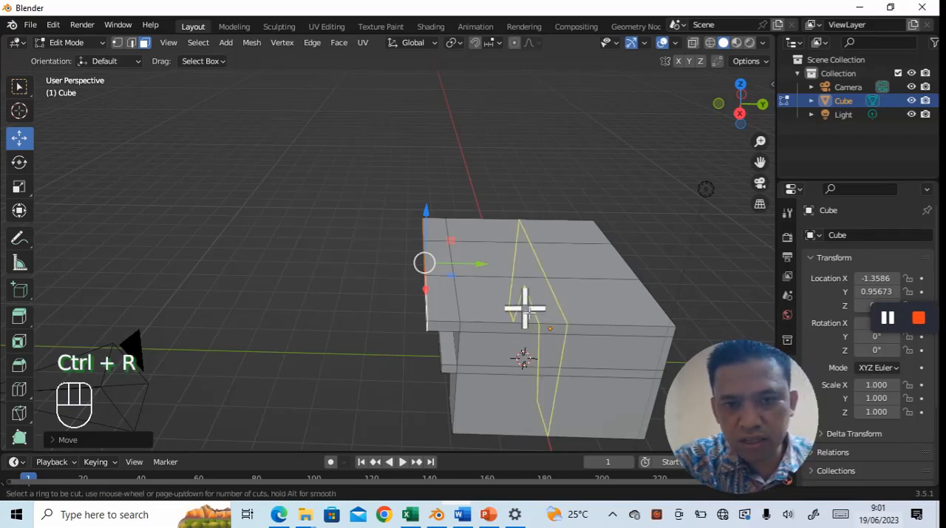
click(517, 308)
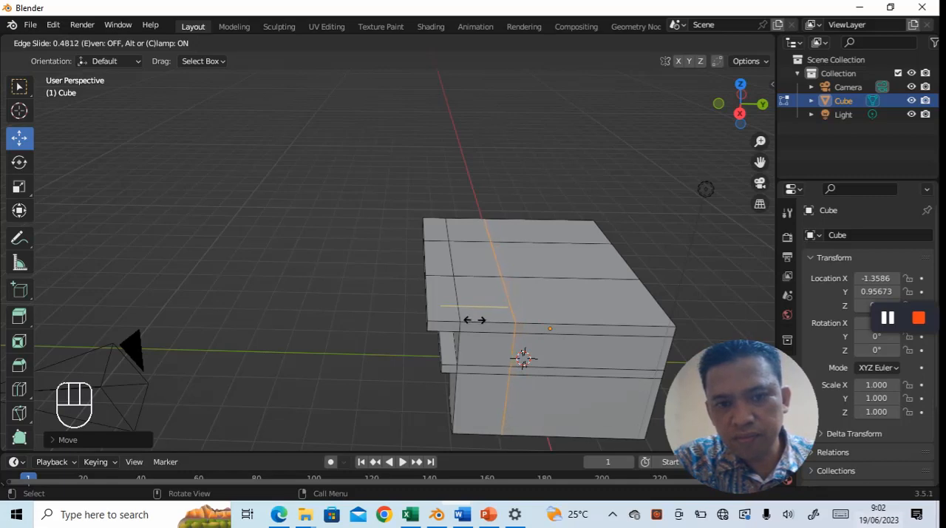
click(474, 320)
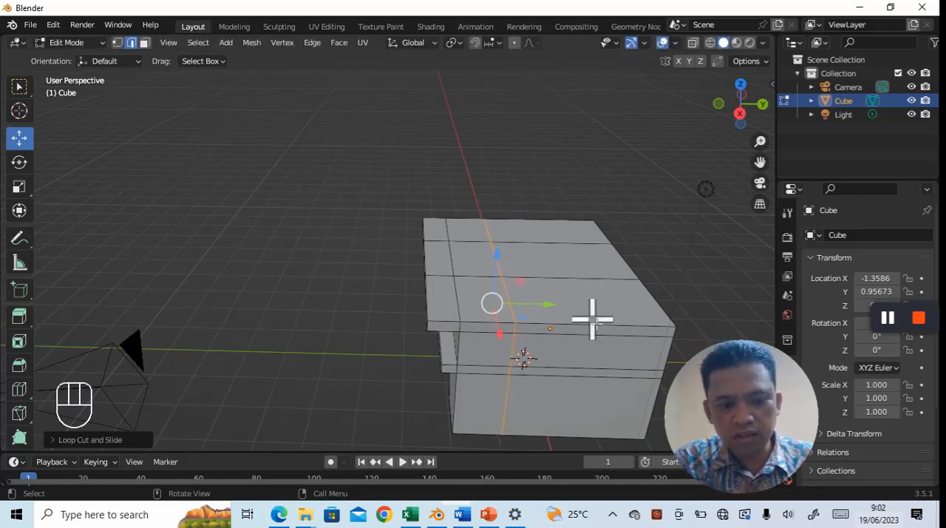
key(ctrl+r)
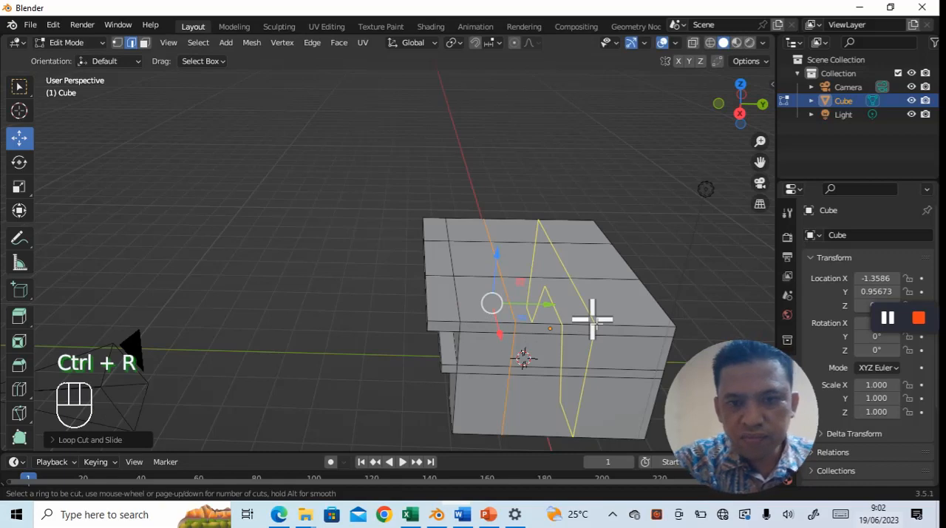
click(592, 320)
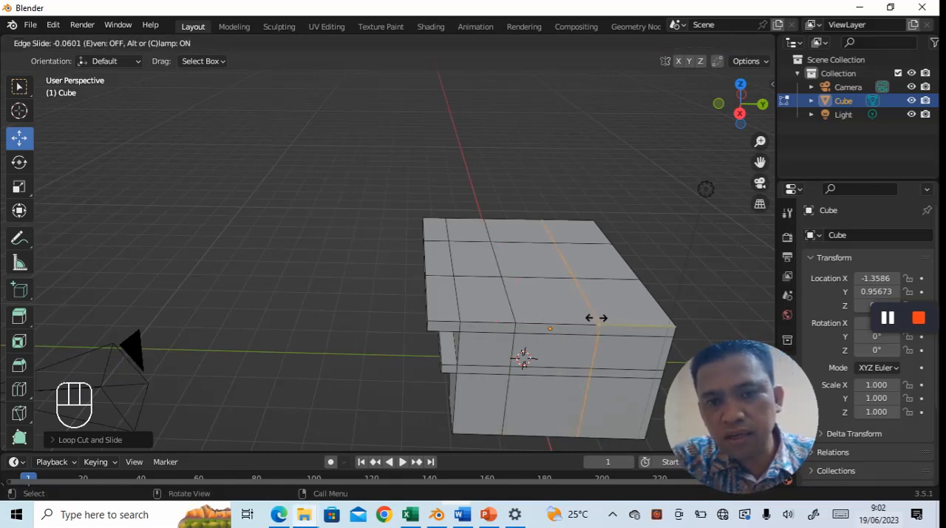
click(597, 320)
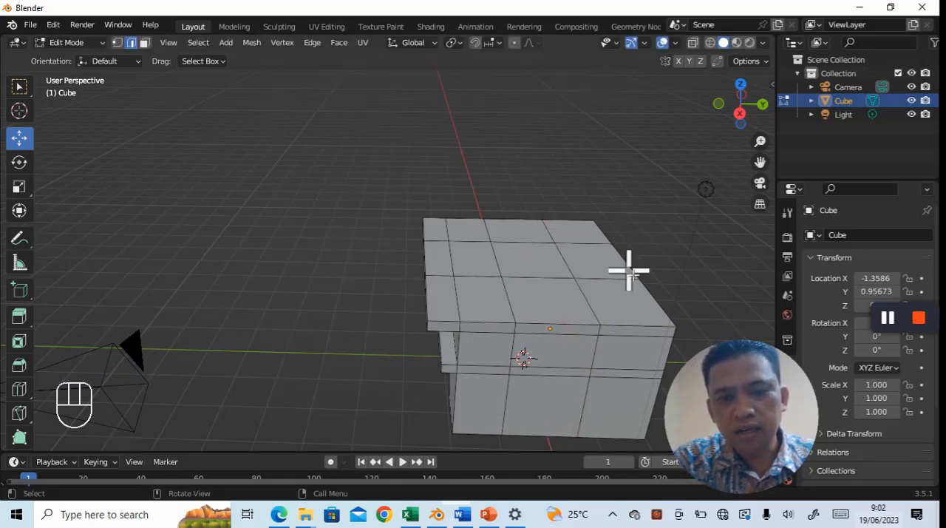
- Select the middle face on the slab's top and extrude it upward along Z to start the chimney column
scroll(629, 268, up, 2)
click(571, 268)
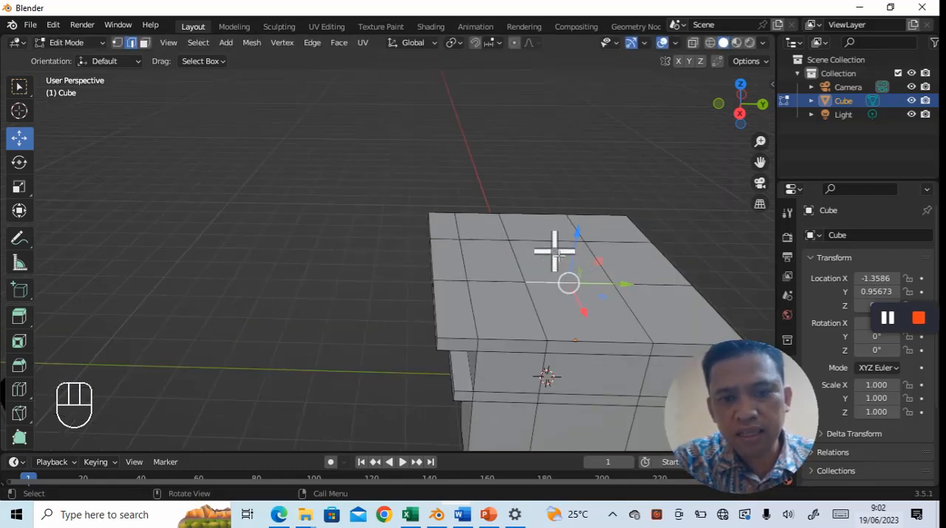
click(145, 45)
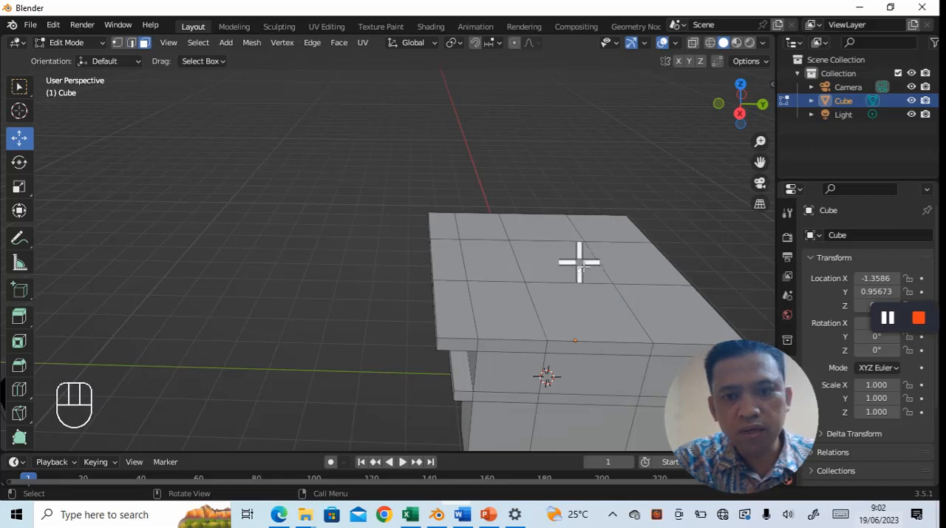
click(556, 261)
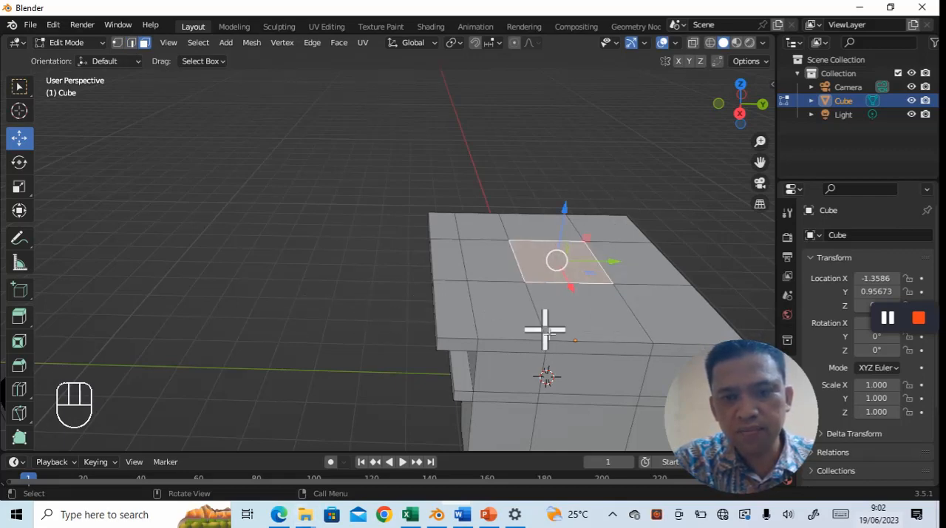
middle_drag(532, 326, 545, 327)
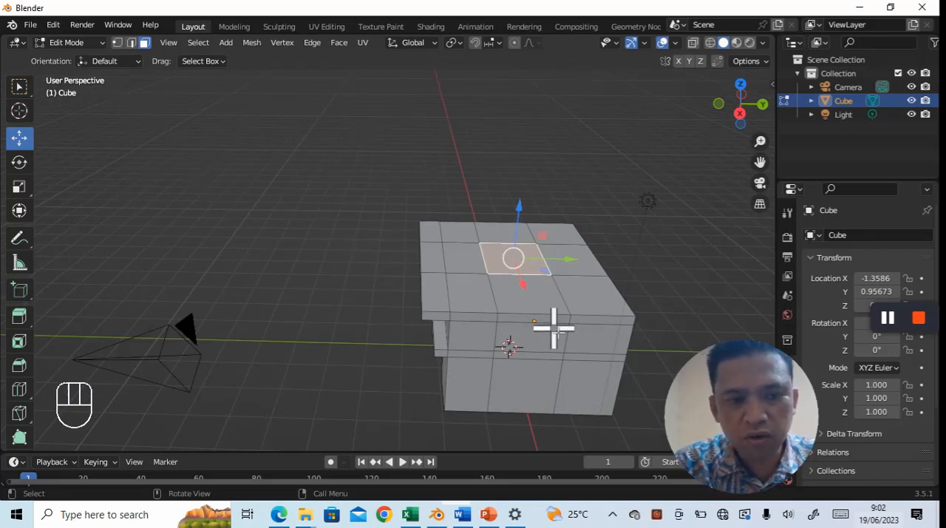
key(e)
key(Return)
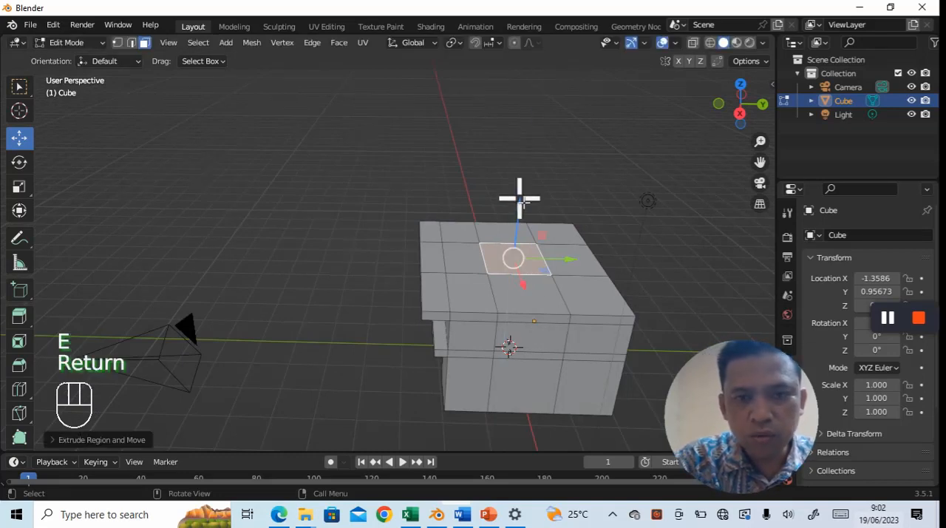
drag(519, 199, 542, 104)
- Raise the chimney's top face further along Z until the column is clearly taller than the fireplace base
middle_drag(313, 232, 481, 268)
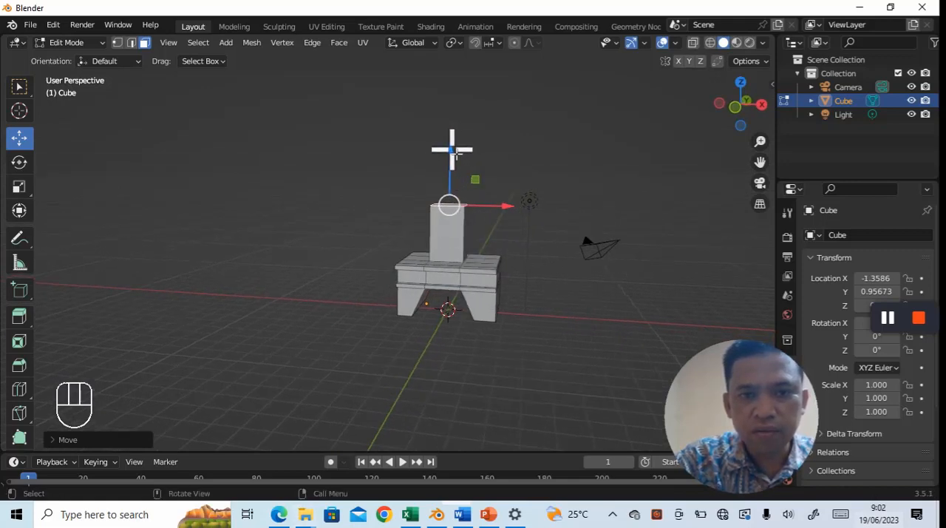
drag(451, 147, 452, 105)
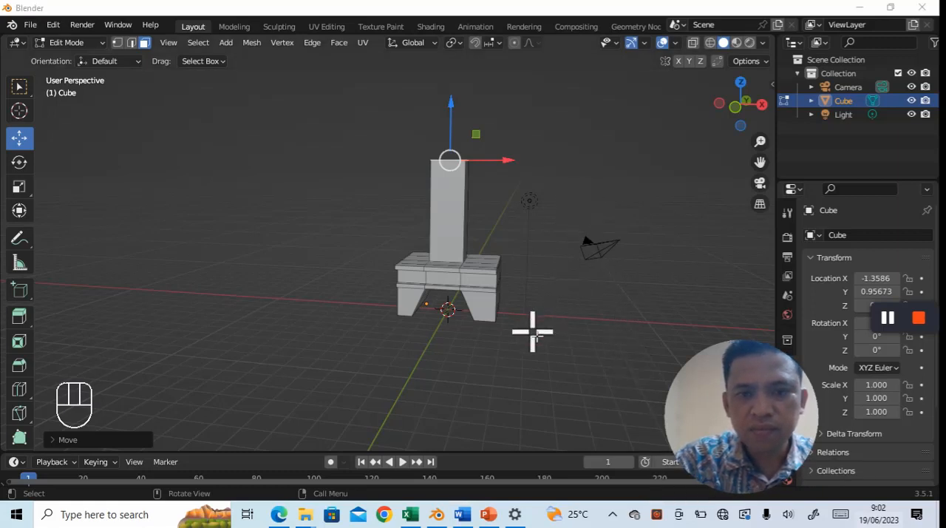
middle_drag(534, 330, 545, 328)
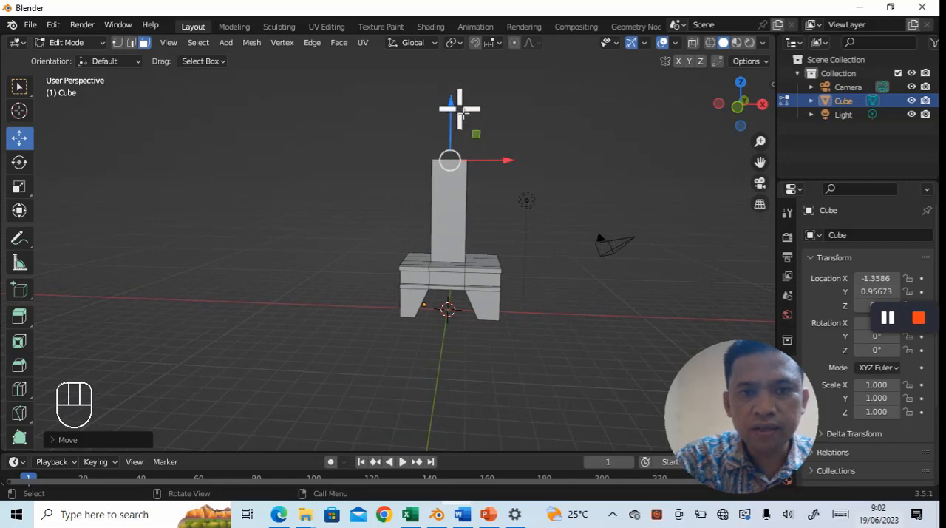
drag(448, 102, 450, 95)
middle_drag(570, 310, 517, 332)
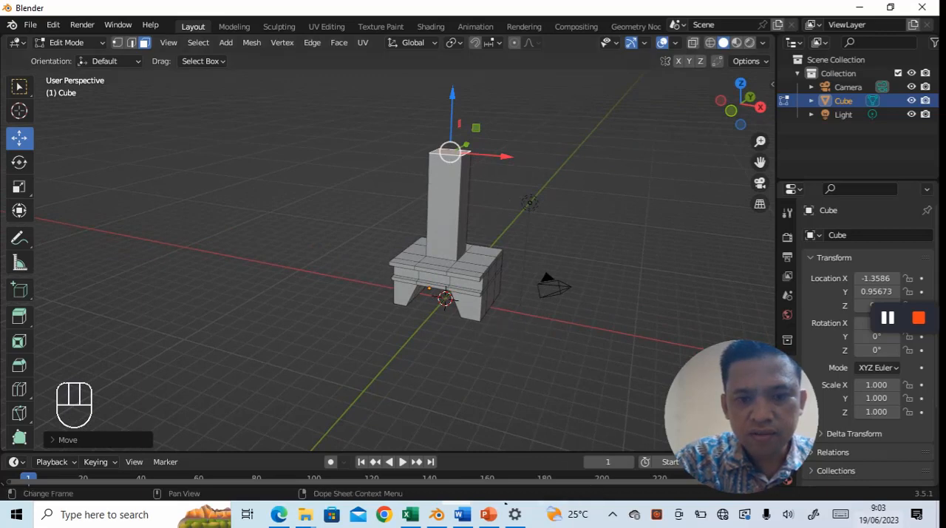
- Check the render in the Word jobsheet, and in Blender extrude the chimney's top face in place and scale it to about 1.37
click(463, 515)
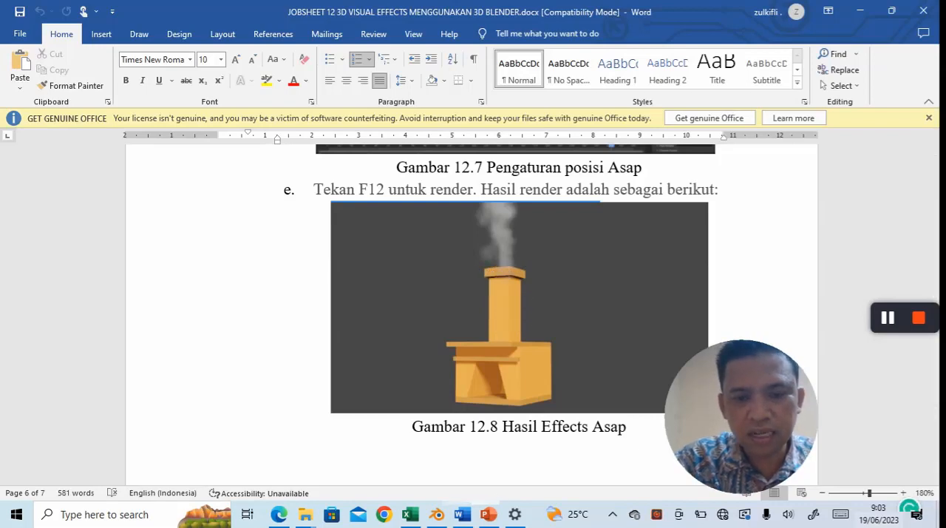
key(alt+Tab)
middle_drag(555, 304, 549, 316)
key(e)
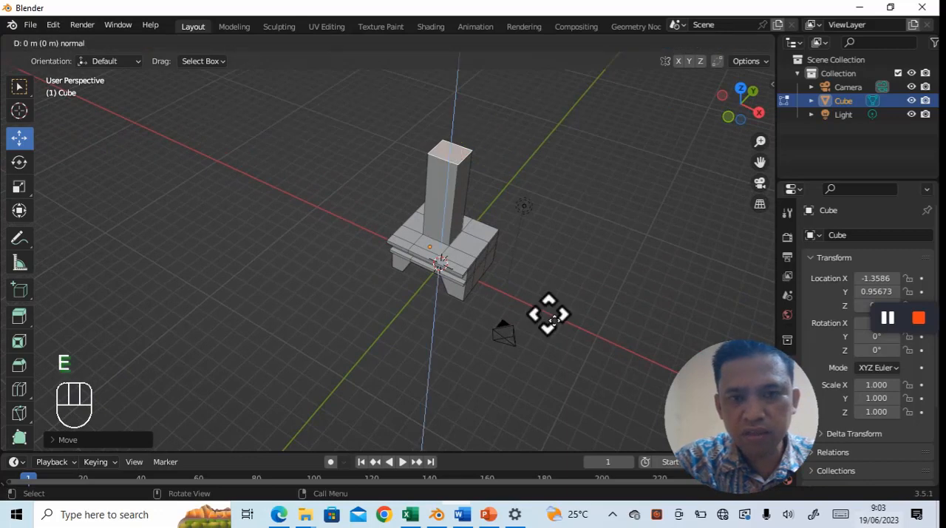
key(Return)
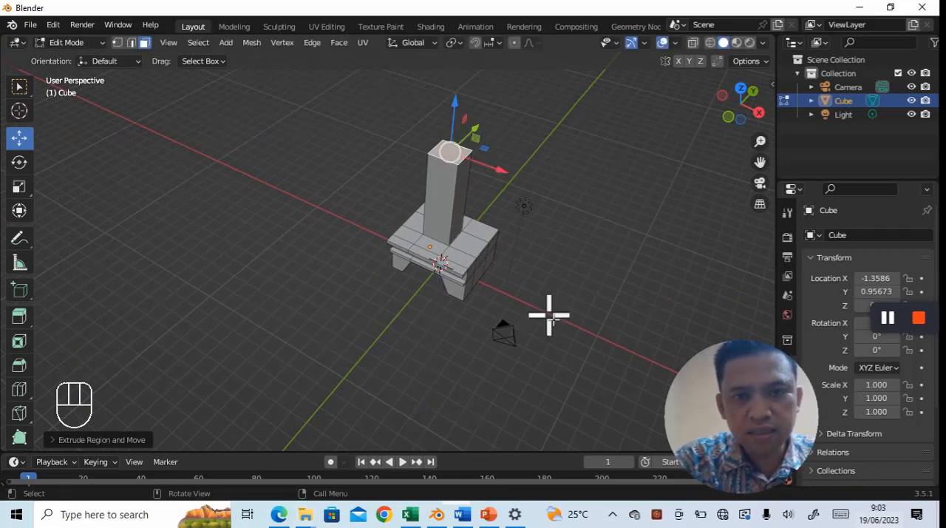
key(s)
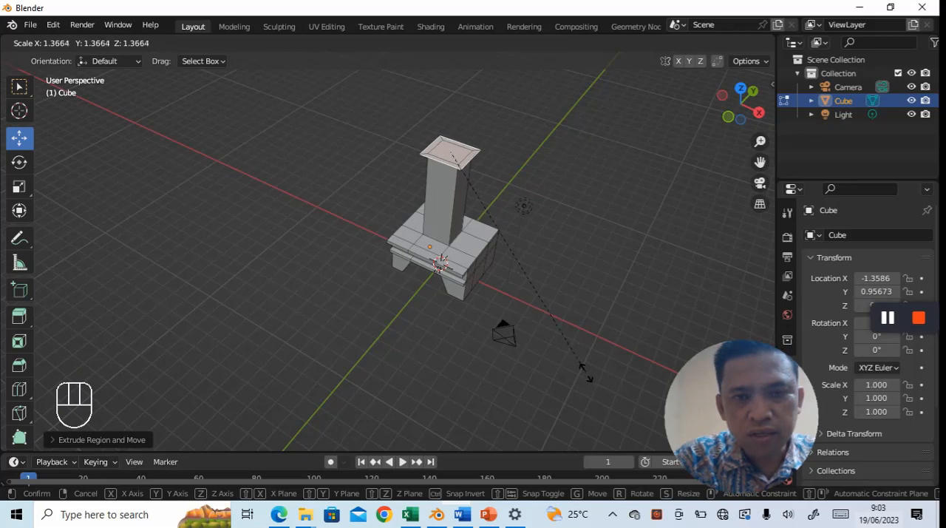
click(585, 372)
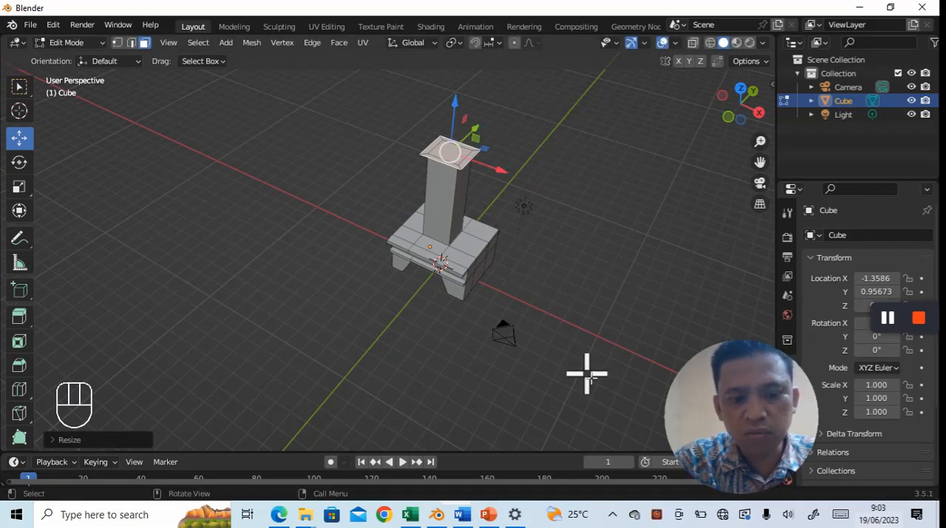
- Extrude the widened top face slightly upward along Z to form the chimney cap, and clear the selection
key(e)
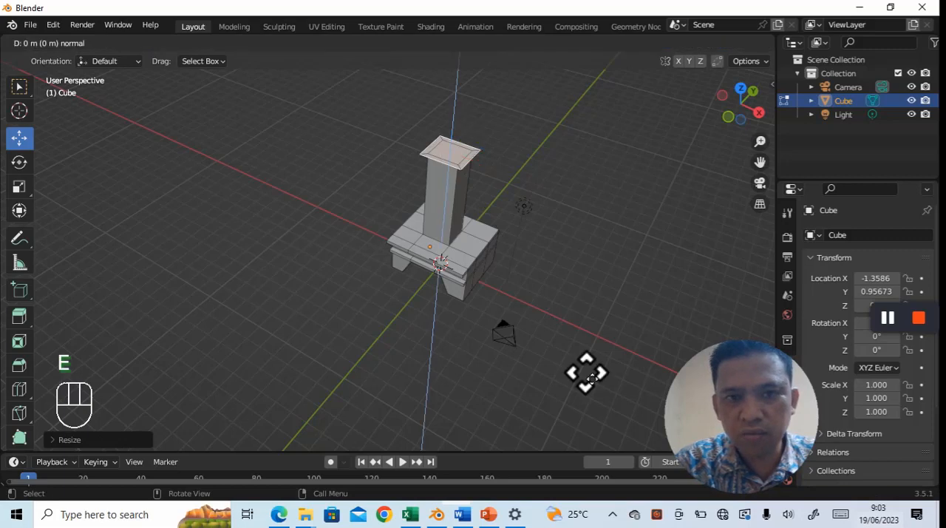
key(Return)
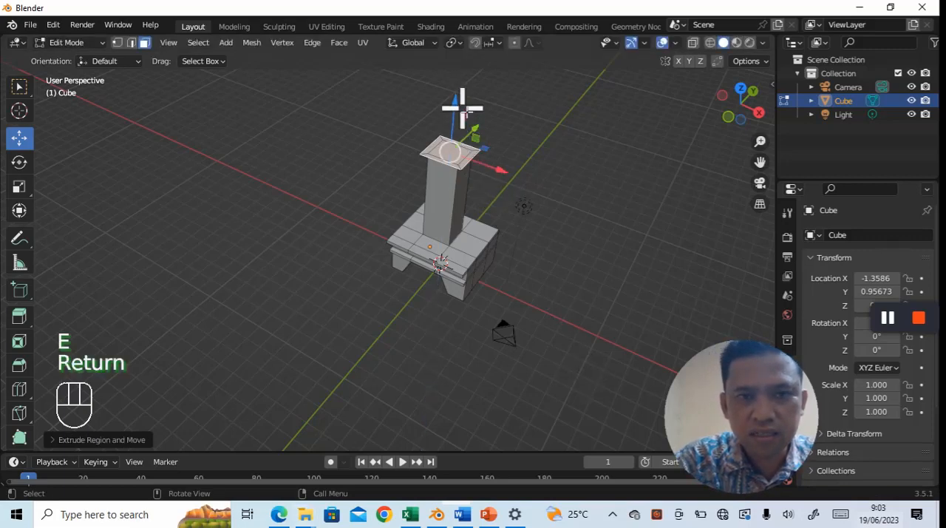
drag(459, 103, 456, 95)
middle_drag(593, 351, 634, 294)
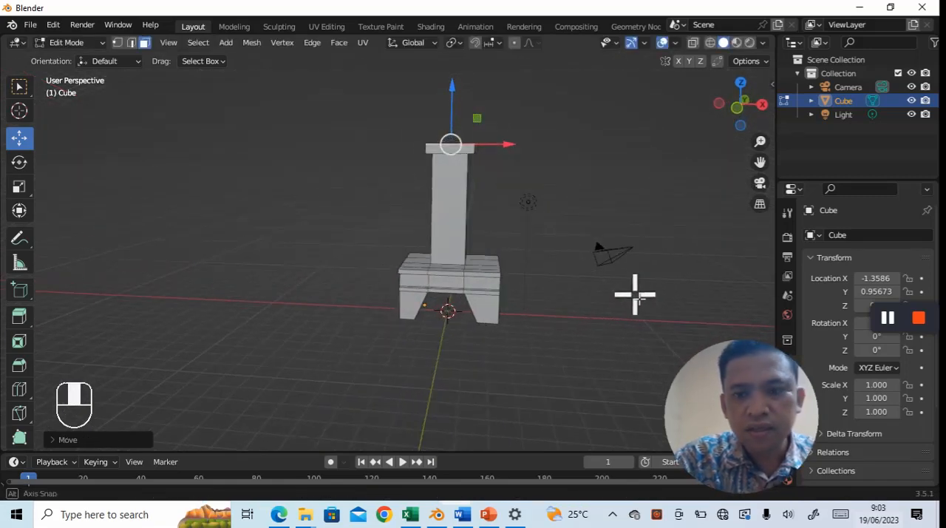
click(570, 375)
mouse_move(570, 376)
middle_down()
mouse_move(588, 358)
mouse_move(542, 367)
mouse_move(554, 378)
mouse_move(582, 367)
middle_up()
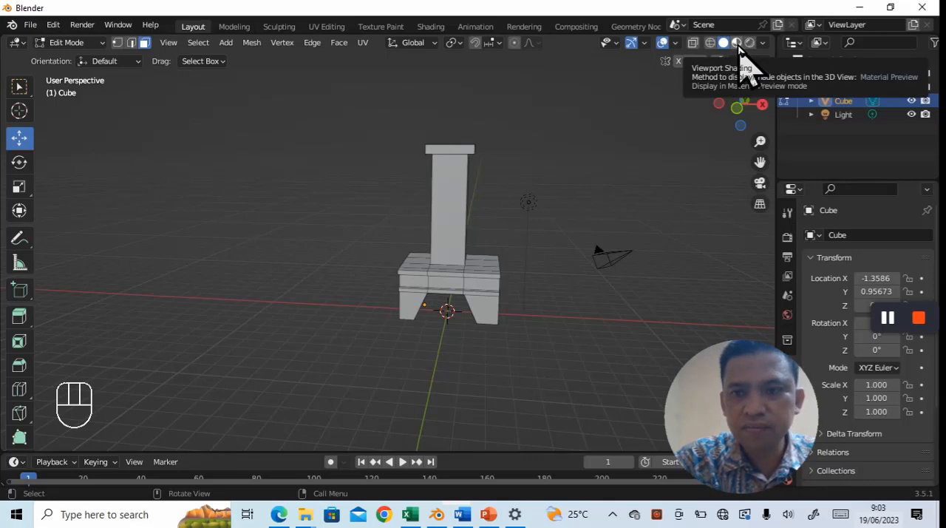
- Set the viewport shading to Material Preview and select all faces of the fireplace mesh
click(737, 42)
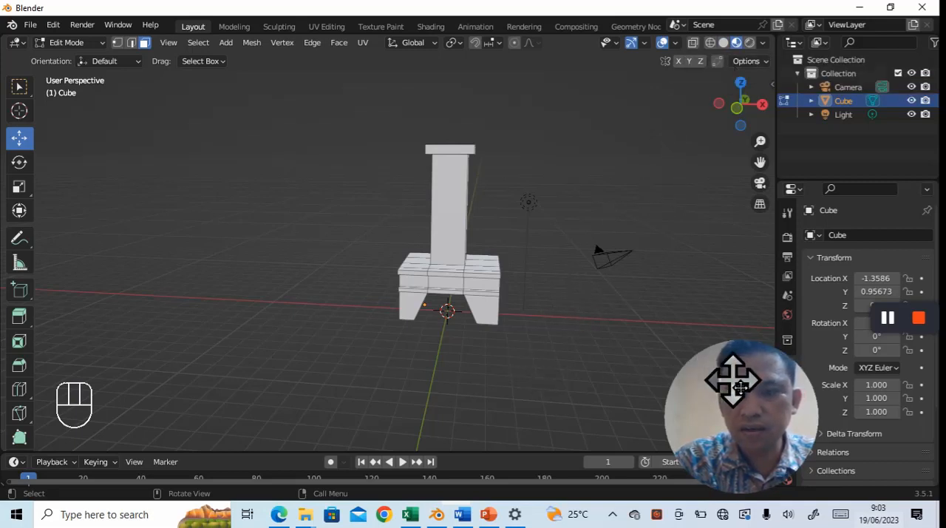
mouse_move(703, 337)
mouse_down()
mouse_move(676, 327)
mouse_move(689, 337)
mouse_up()
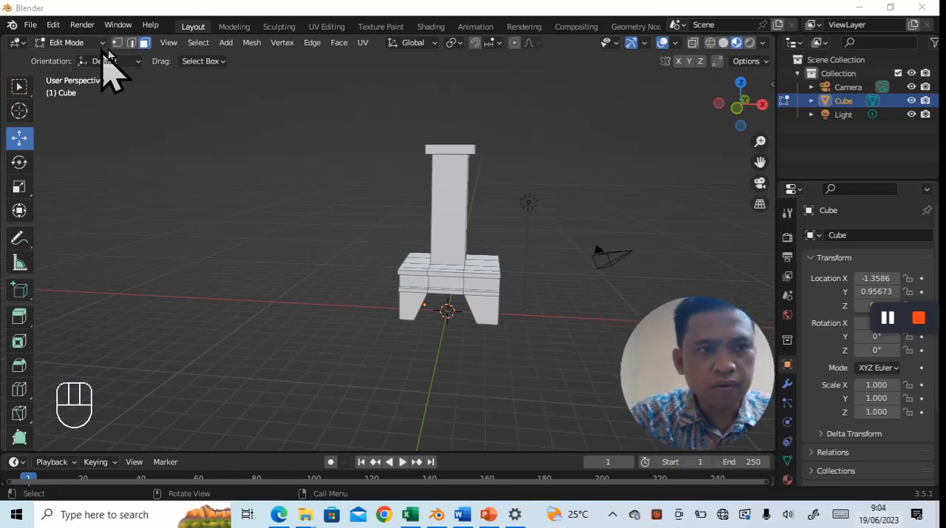
click(450, 237)
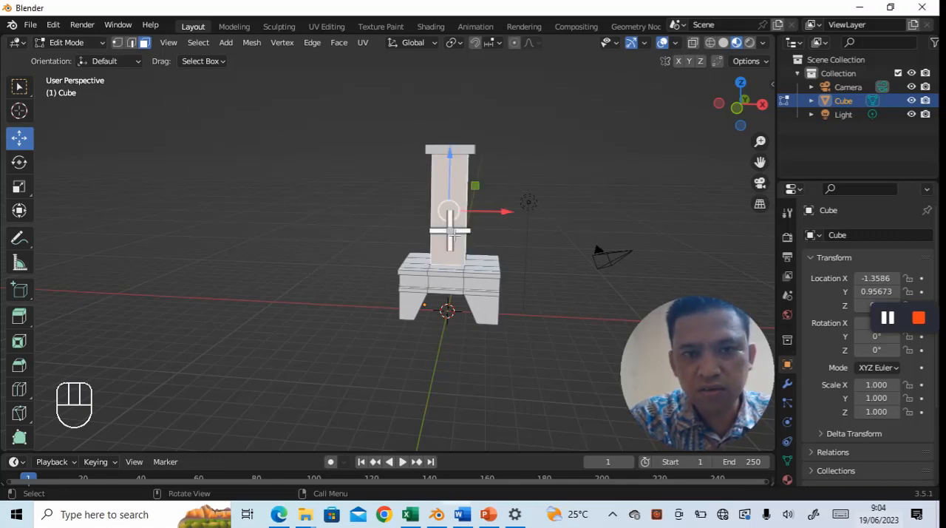
key(a)
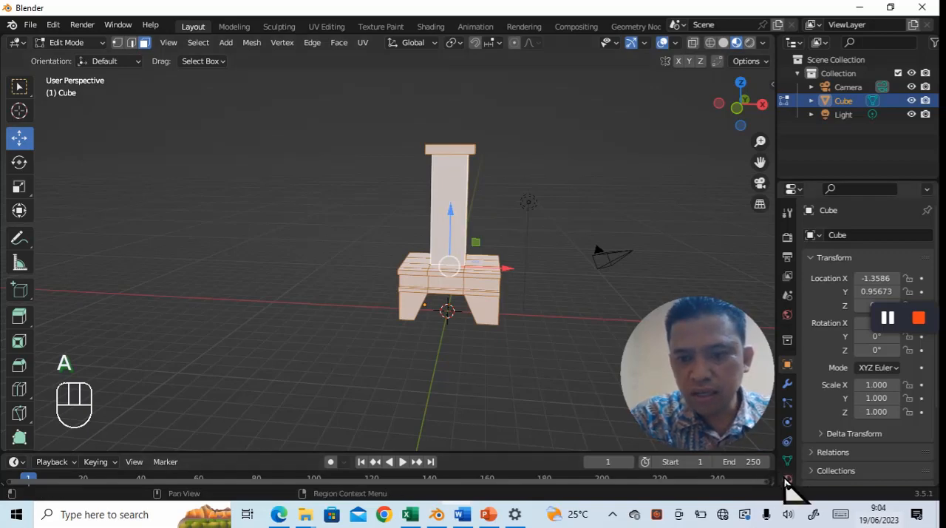
- Add a second material slot with a new material and set its base color to golden yellow
scroll(786, 480, down, 1)
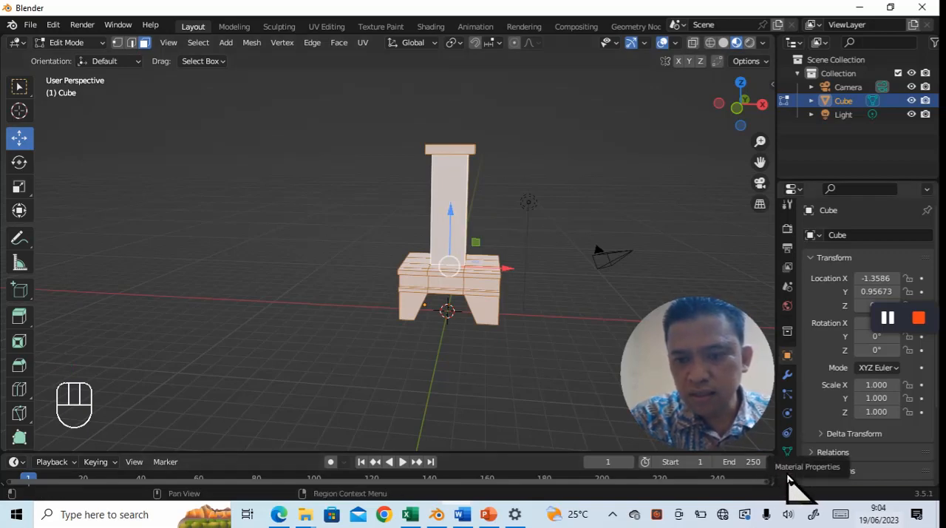
click(788, 473)
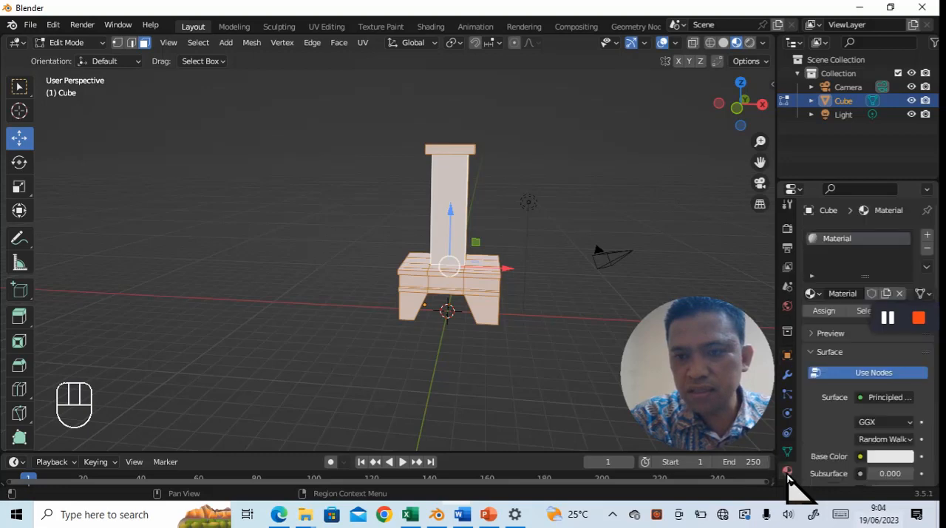
click(925, 237)
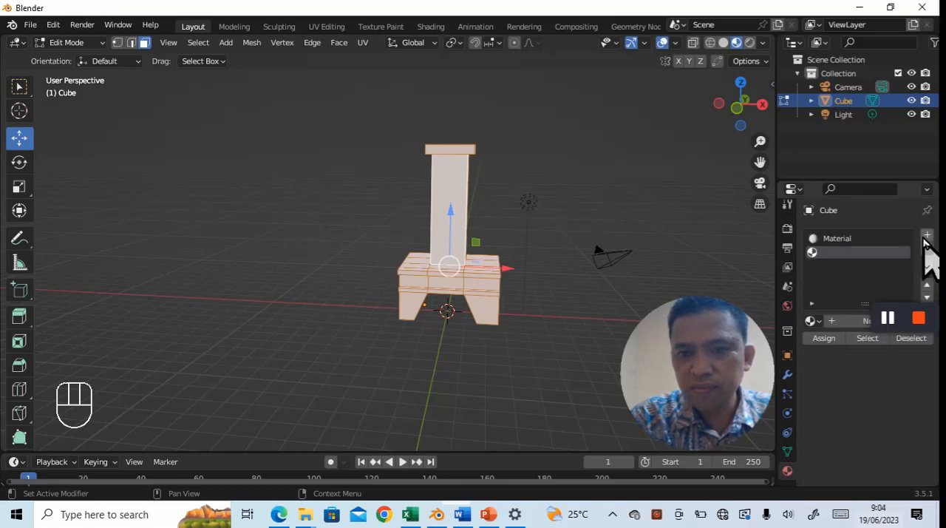
click(858, 322)
scroll(887, 448, down, 2)
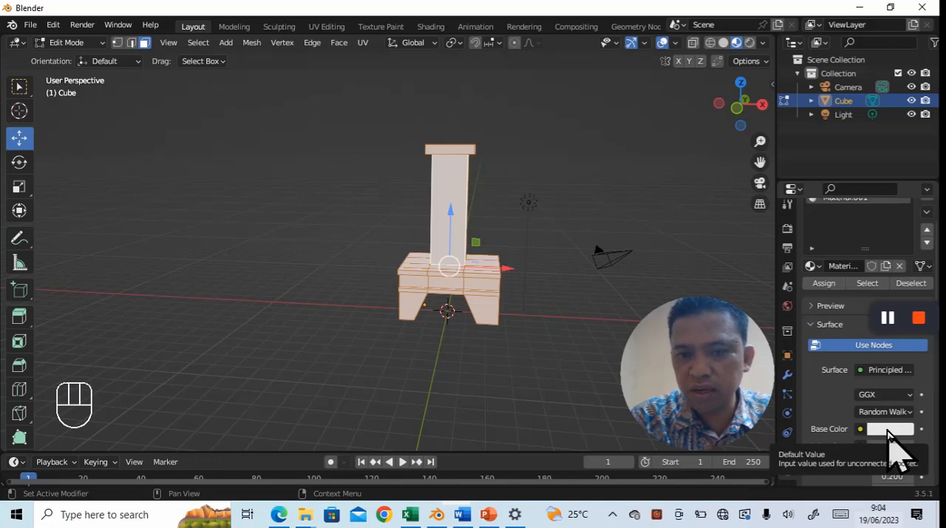
click(887, 430)
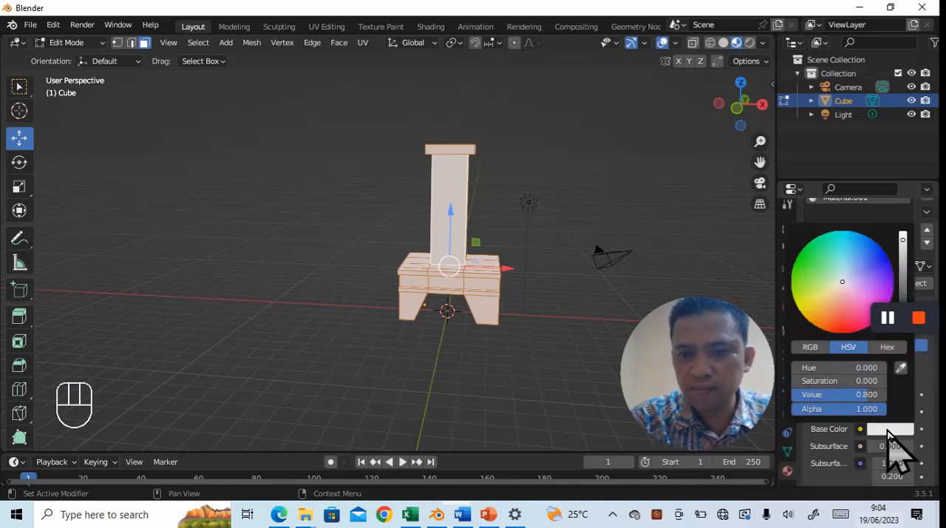
click(811, 310)
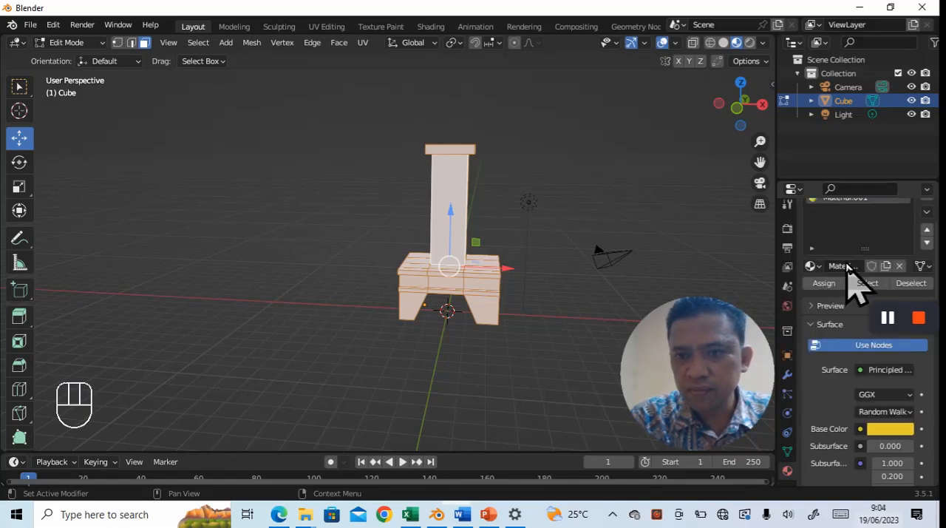
- Assign the yellow material to all selected faces of the fireplace and clear the selection
scroll(856, 289, up, 3)
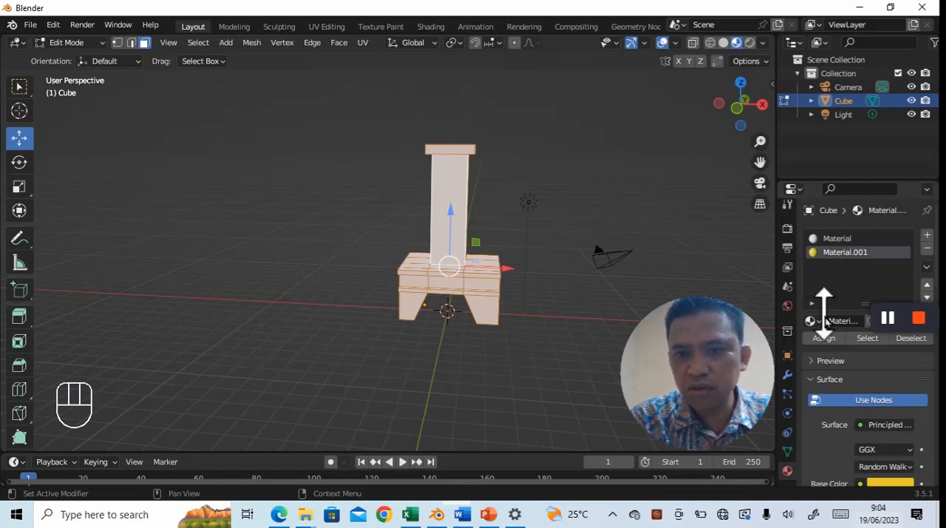
click(824, 340)
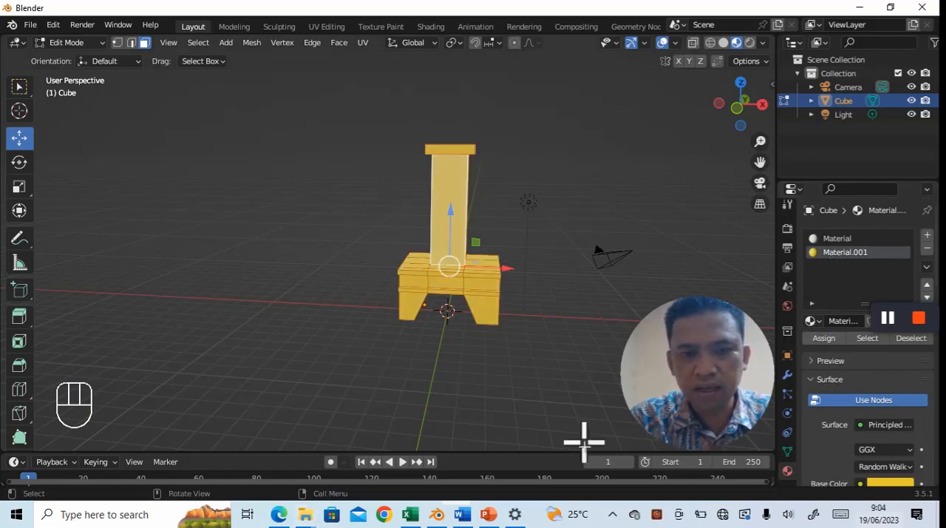
click(526, 410)
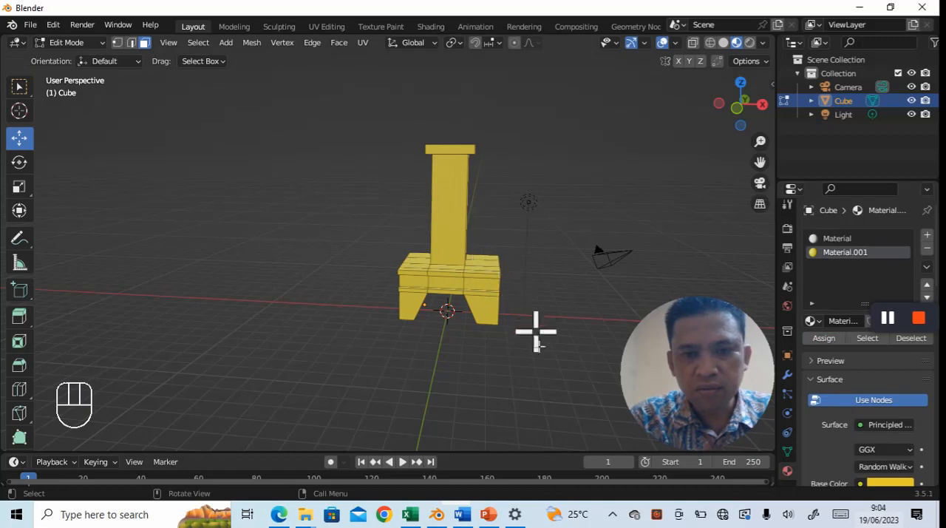
middle_drag(535, 345, 501, 360)
- Select the thin edge faces along the front of the fireplace's upper ledge
scroll(501, 359, up, 3)
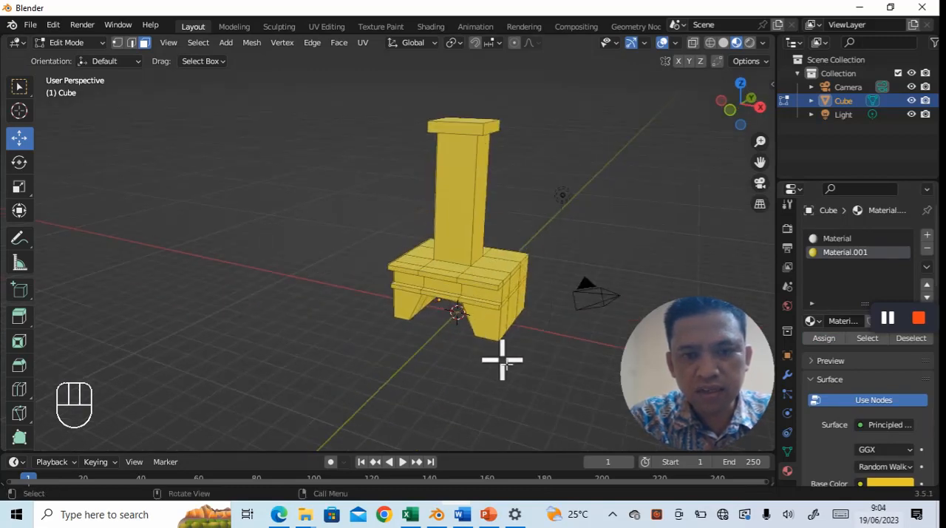
click(403, 272)
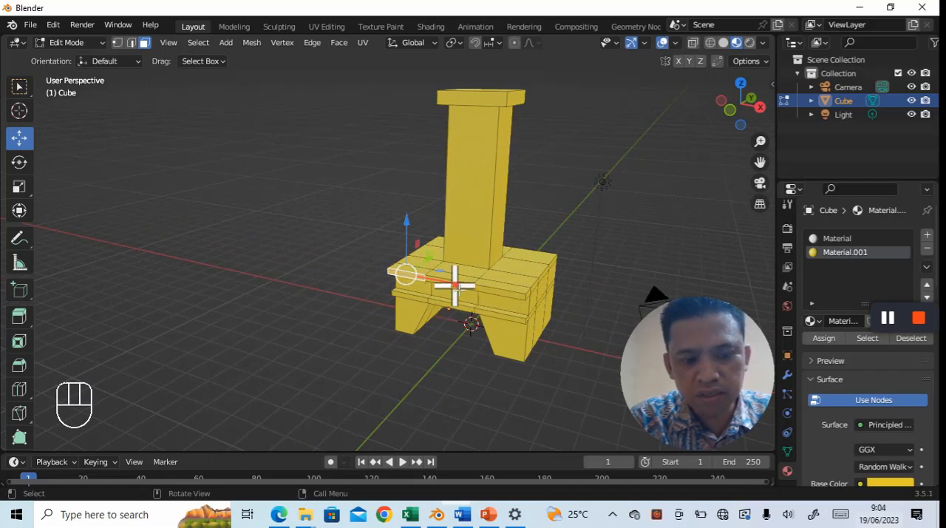
shift+click(488, 289)
shift+click(494, 290)
shift+click(526, 294)
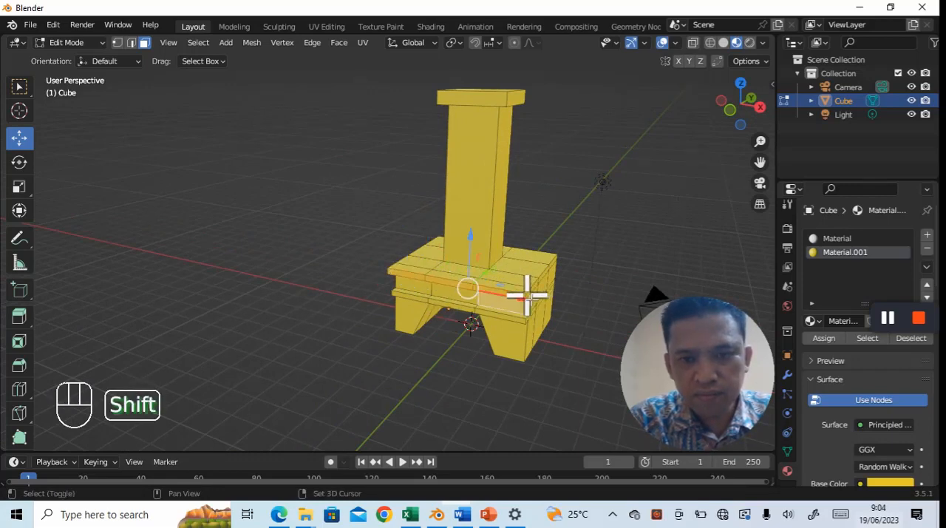
shift+click(526, 297)
shift+click(542, 279)
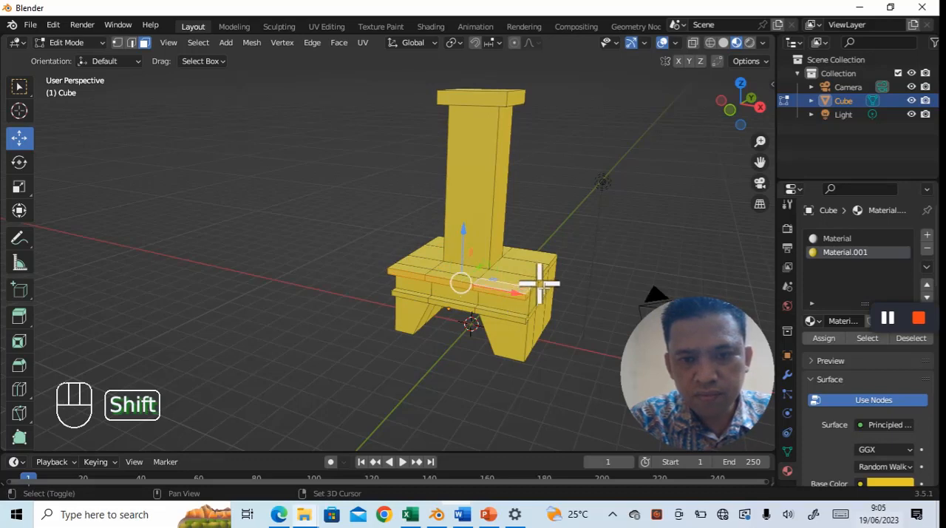
- Add the top faces of the upper ledge around the chimney to the selection
shift+click(529, 279)
shift+click(530, 269)
shift+click(535, 258)
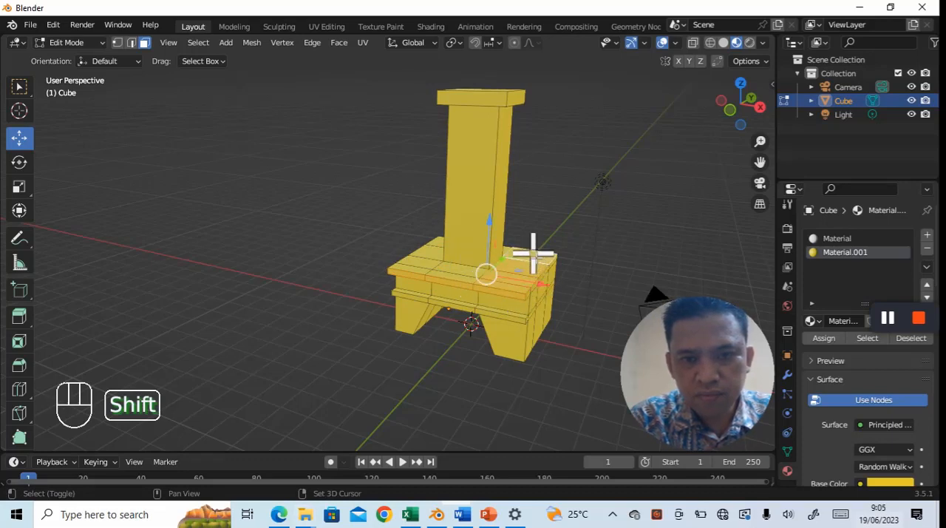
shift+click(455, 270)
shift+click(408, 268)
shift+click(428, 243)
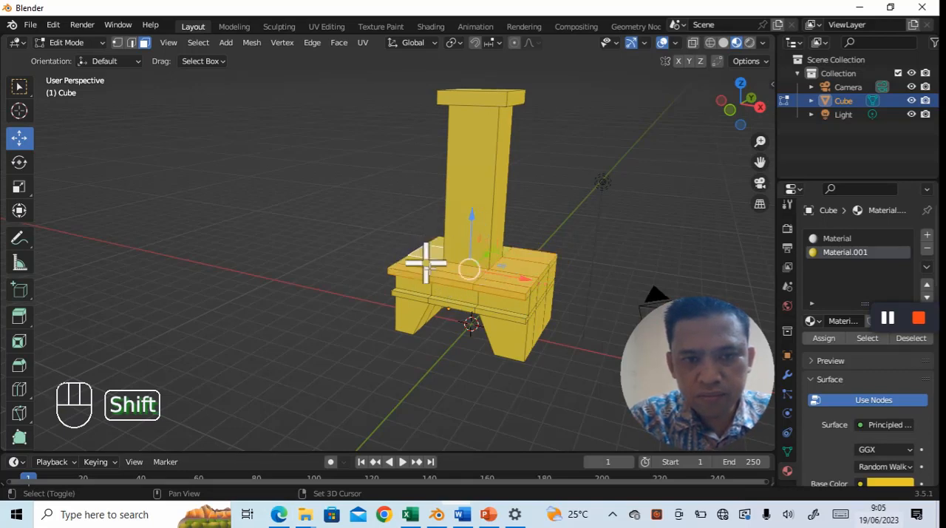
shift+middle_drag(603, 259, 545, 291)
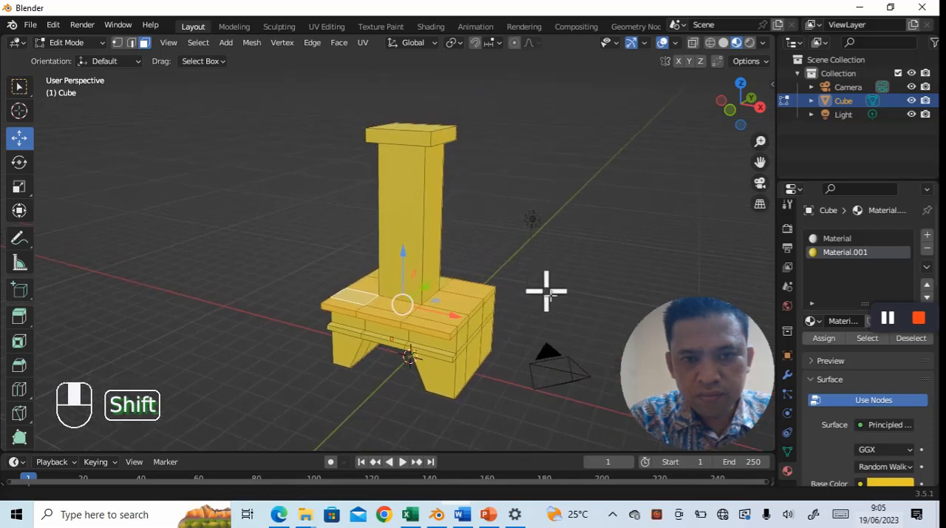
shift+click(446, 281)
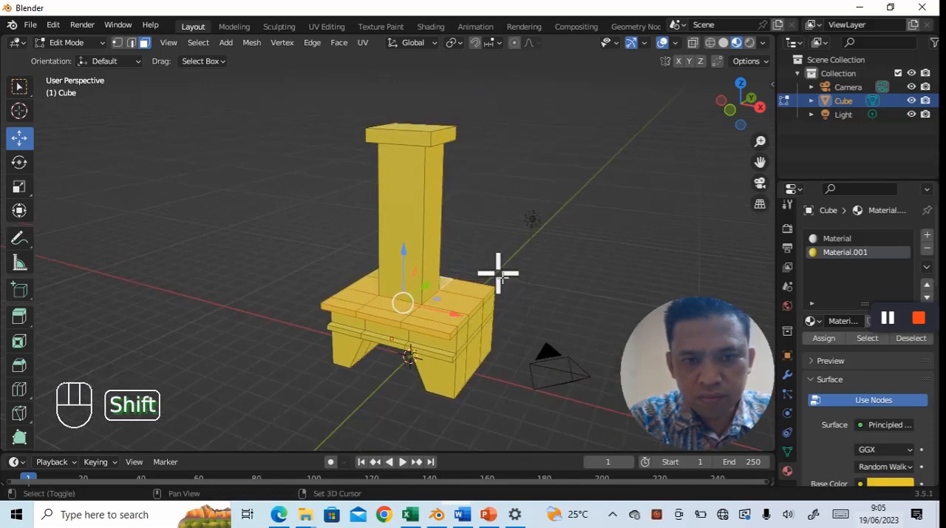
- Add the thin edge faces along the side of the upper ledge to the selection
shift+click(460, 328)
shift+click(474, 309)
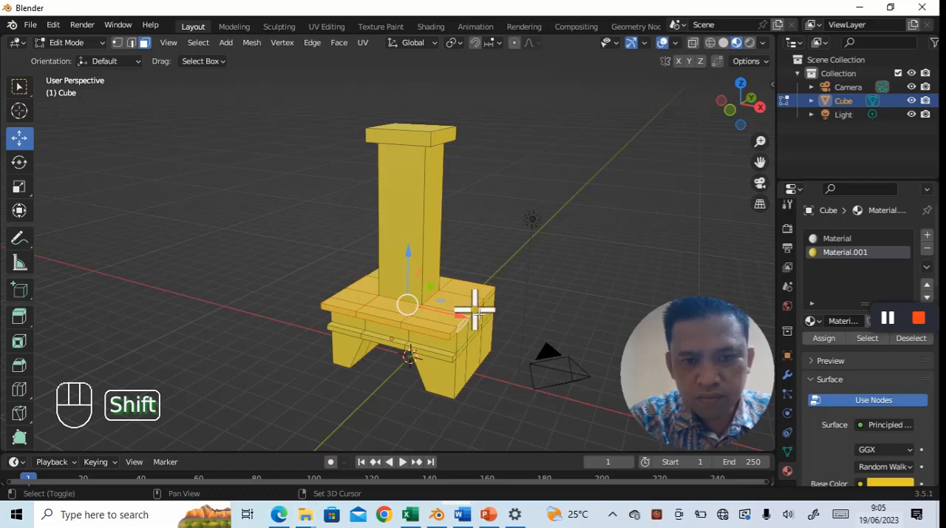
shift+click(494, 299)
shift+click(491, 297)
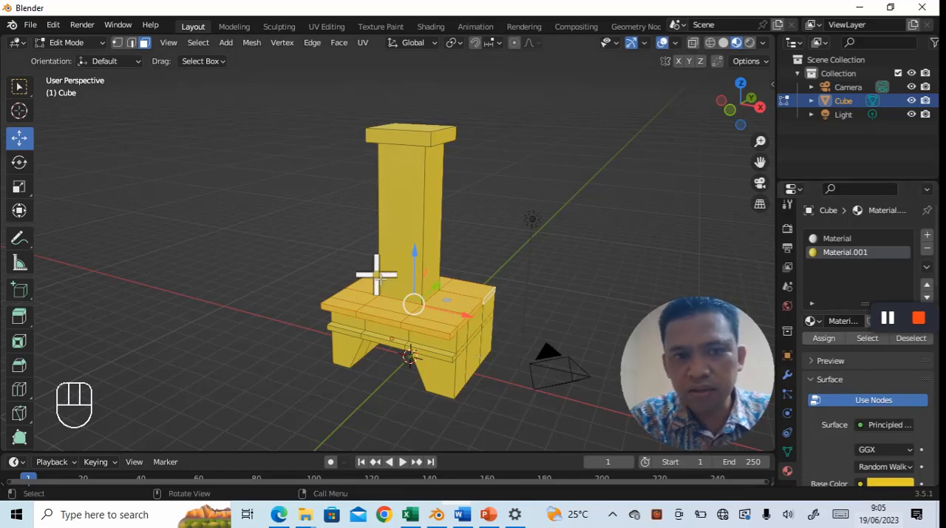
- Add a third material slot with an orange base color (hue 0.054, saturation 0.981) and assign it to the selected ledge faces
click(928, 236)
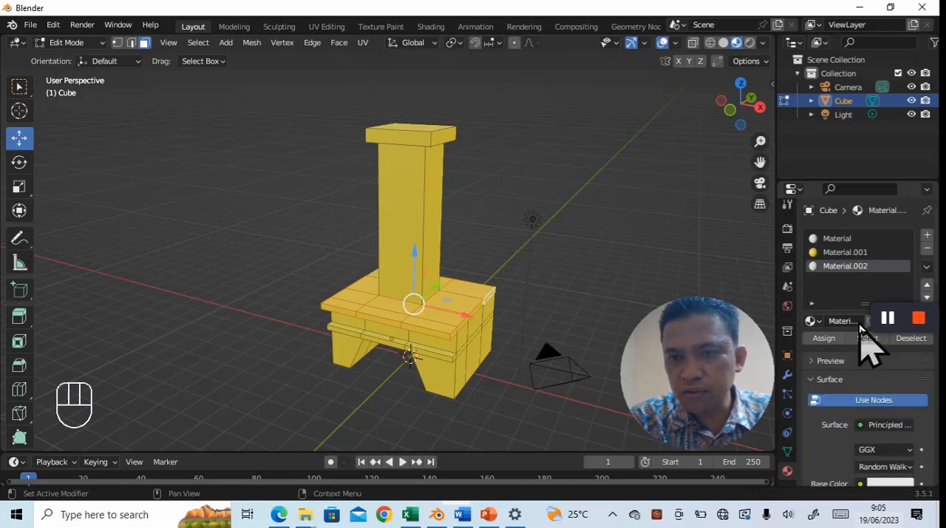
click(885, 485)
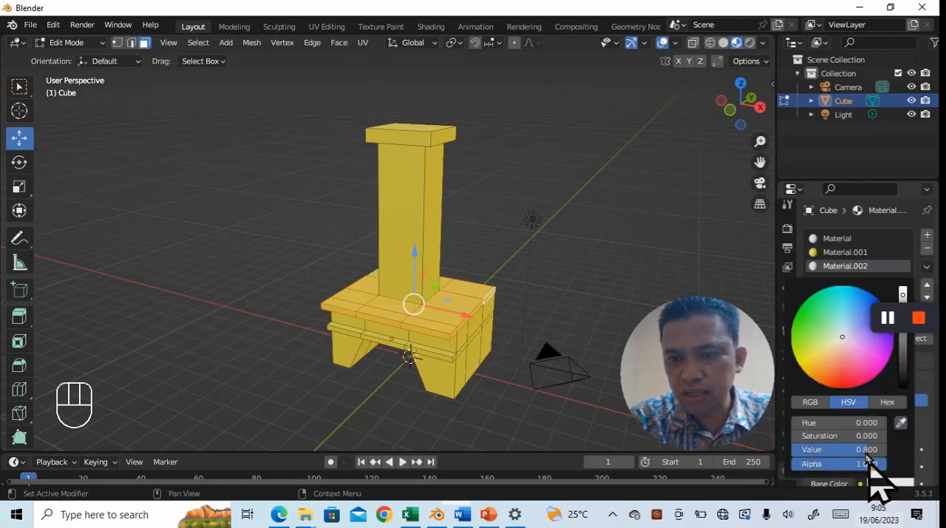
click(816, 374)
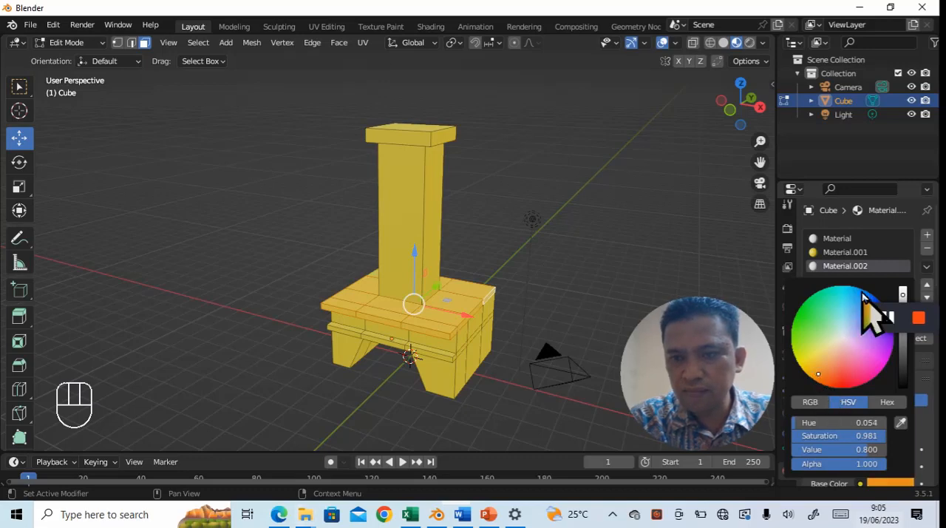
click(876, 267)
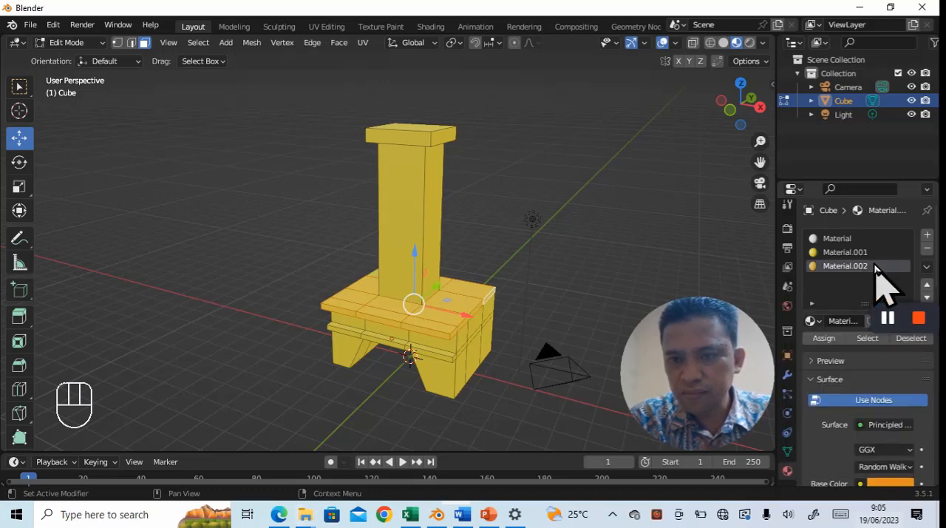
click(823, 338)
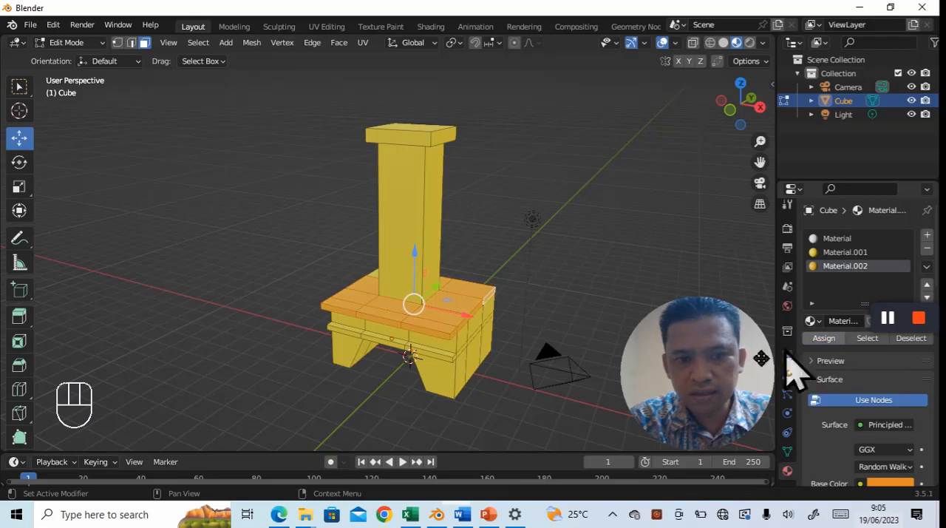
middle_drag(549, 348, 538, 396)
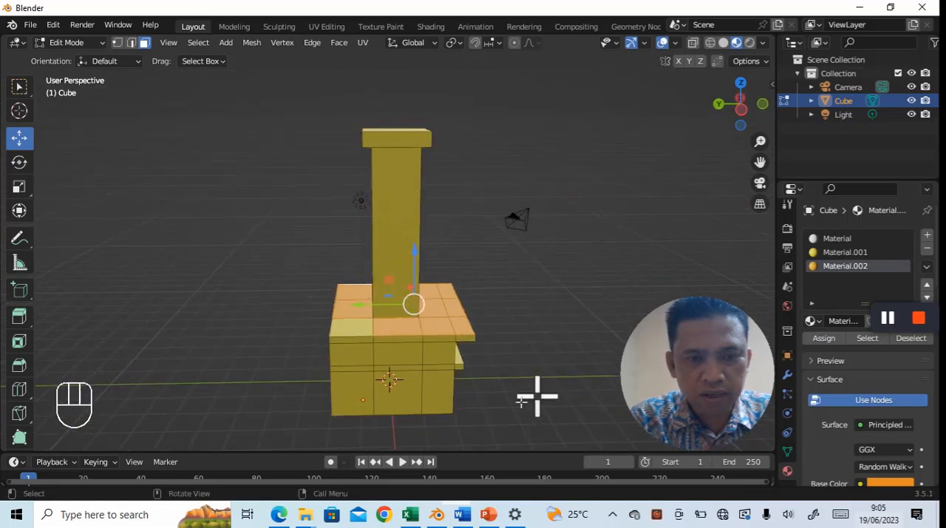
click(349, 327)
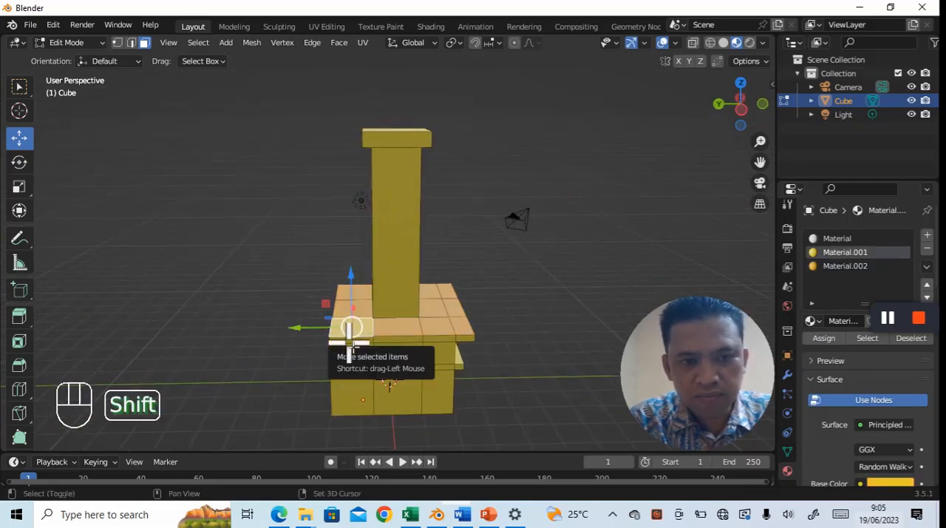
shift+click(351, 332)
shift+click(390, 336)
shift+click(436, 337)
shift+click(470, 340)
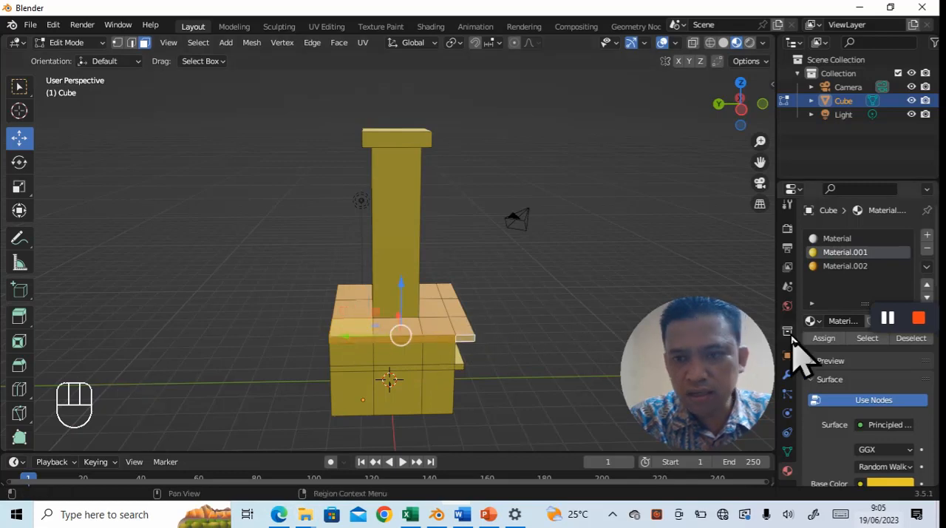
click(820, 338)
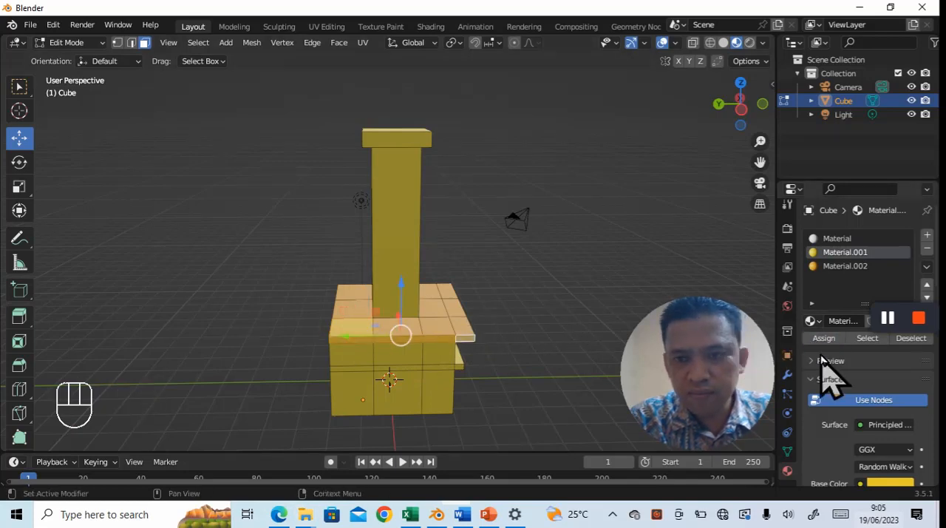
click(533, 361)
- Select the remaining yellow corner face and the opposite side's edge faces of the upper ledge, and assign the orange material to them
click(358, 328)
shift+click(357, 341)
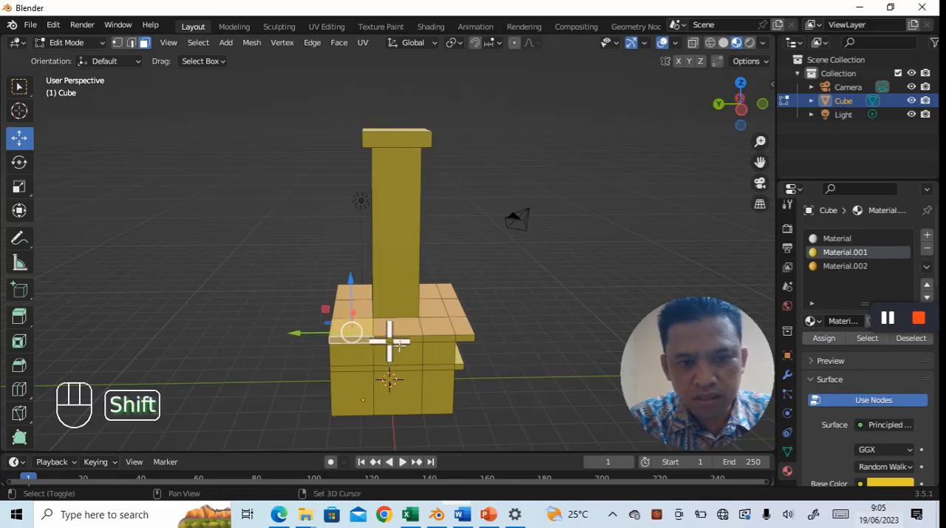
shift+click(396, 340)
shift+click(450, 340)
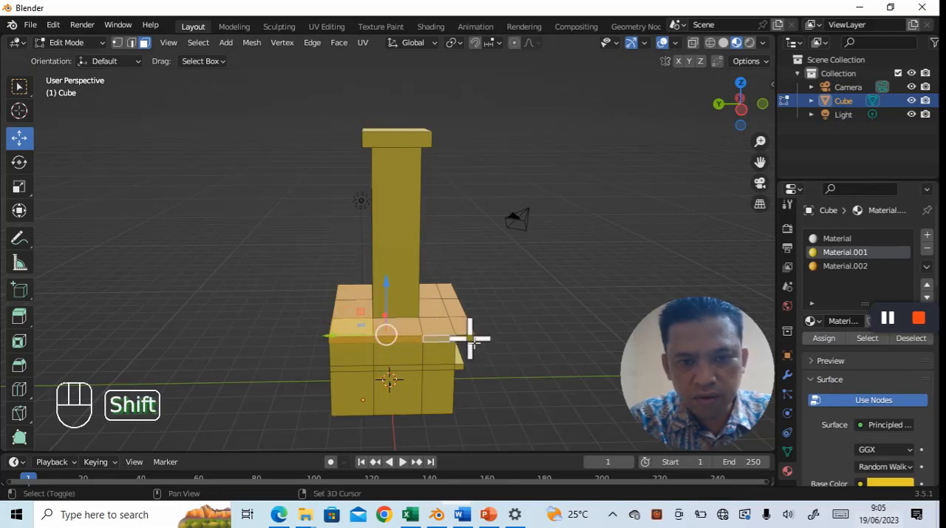
shift+click(470, 338)
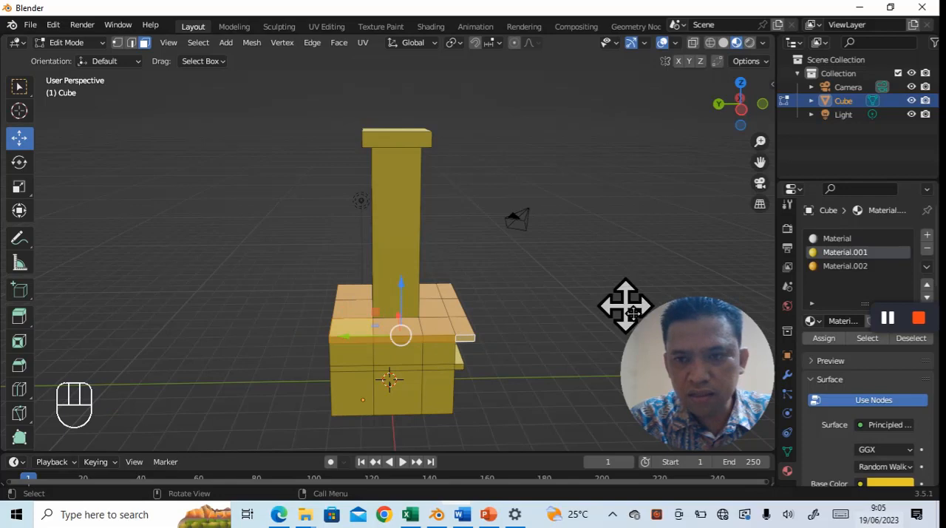
click(844, 267)
click(823, 339)
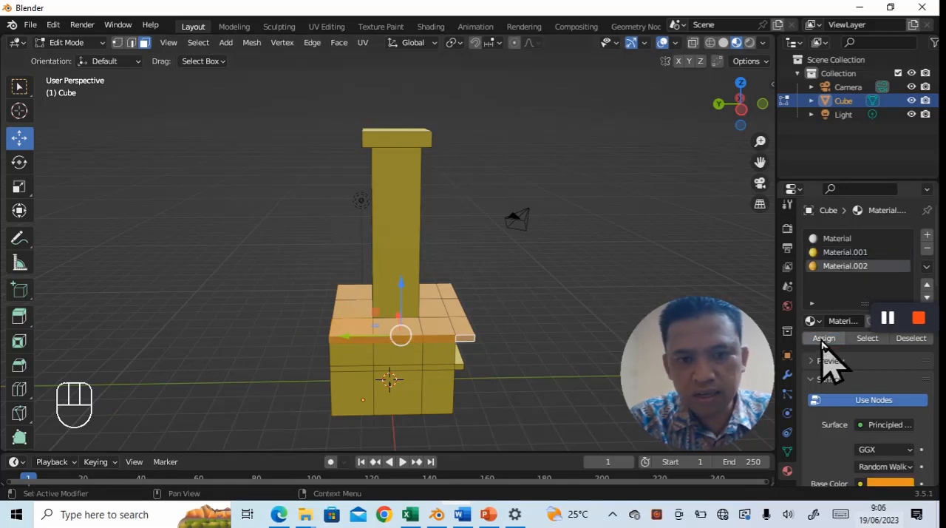
- Select the three rear edge faces of the upper ledge and assign the orange material to them
middle_drag(572, 338, 566, 318)
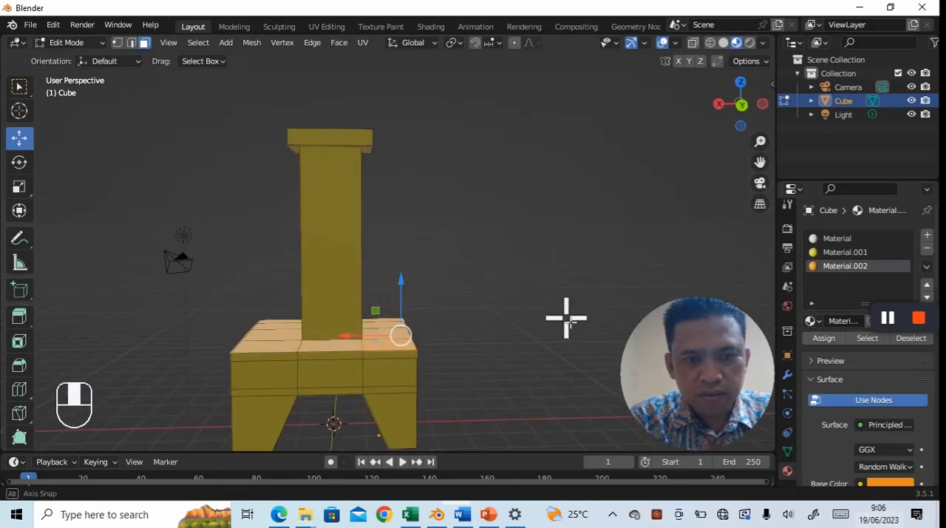
click(252, 357)
shift+click(325, 357)
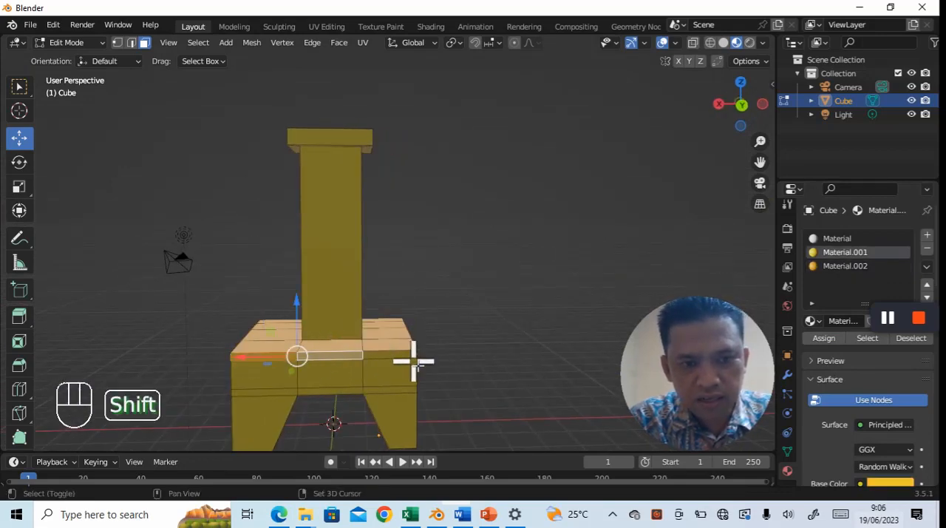
shift+click(411, 357)
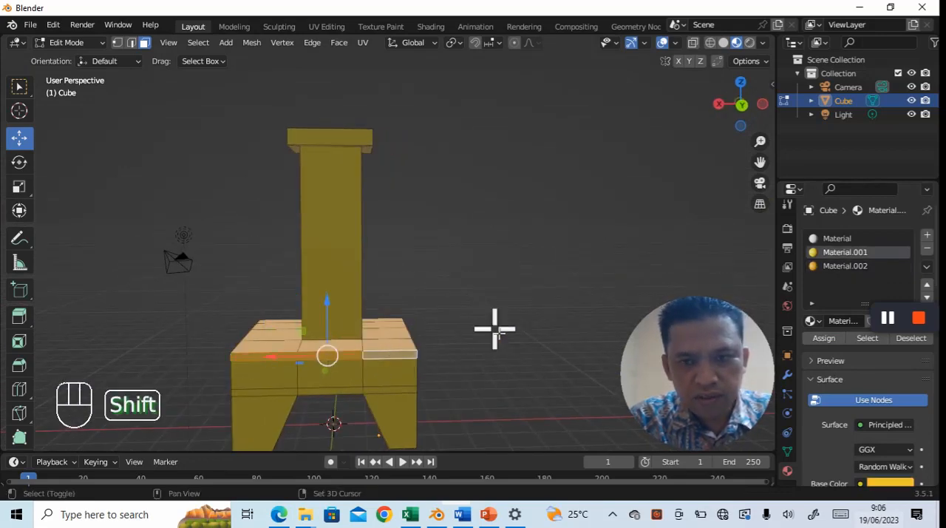
click(854, 267)
click(824, 338)
- Select the front edge faces of the lower ledge and assign the orange material to them
middle_drag(581, 312, 397, 326)
middle_drag(631, 336, 460, 353)
scroll(566, 330, down, 4)
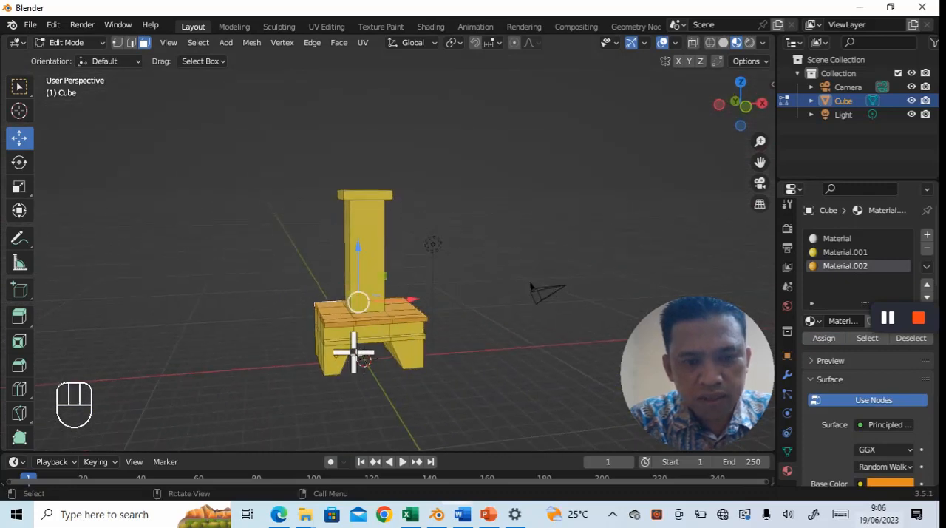
click(345, 342)
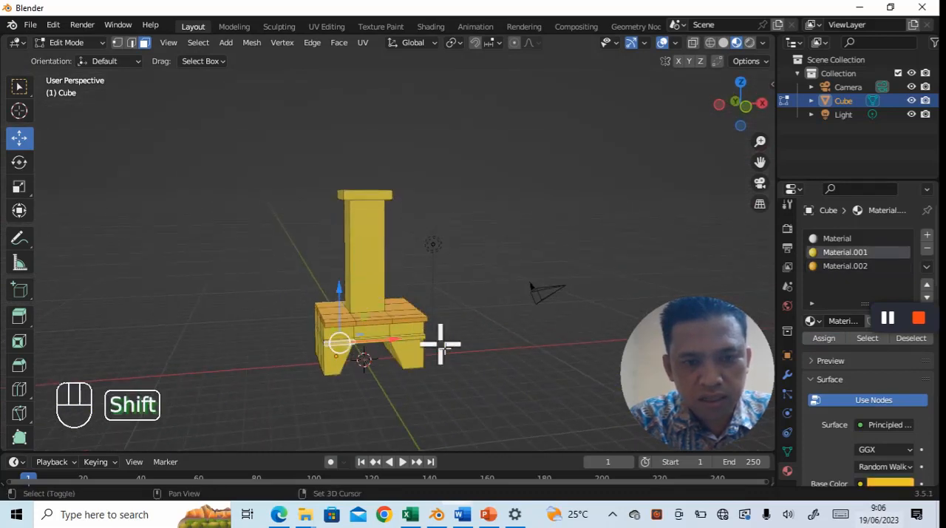
shift+click(417, 339)
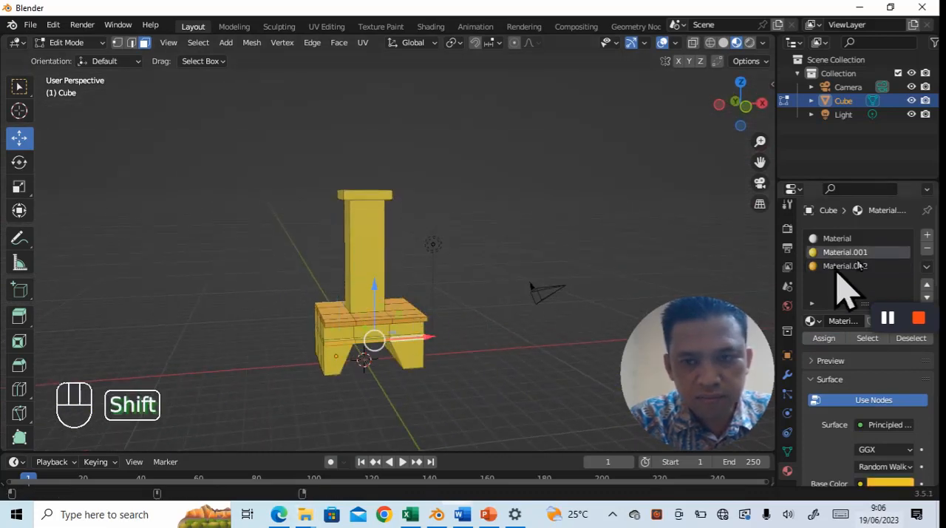
click(844, 266)
- Select the top faces of the lower ledge and assign the orange material to them
middle_drag(584, 363, 530, 387)
scroll(529, 389, up, 2)
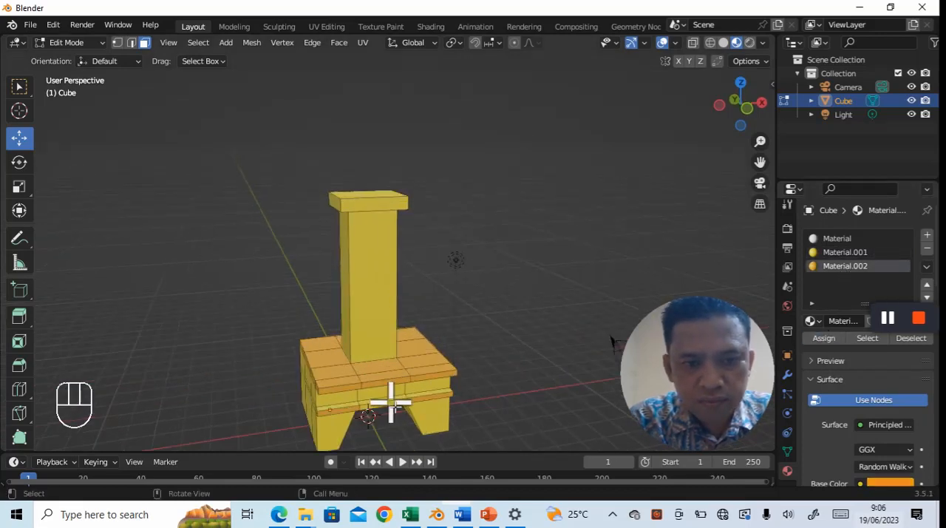
click(392, 405)
shift+click(441, 392)
shift+click(352, 404)
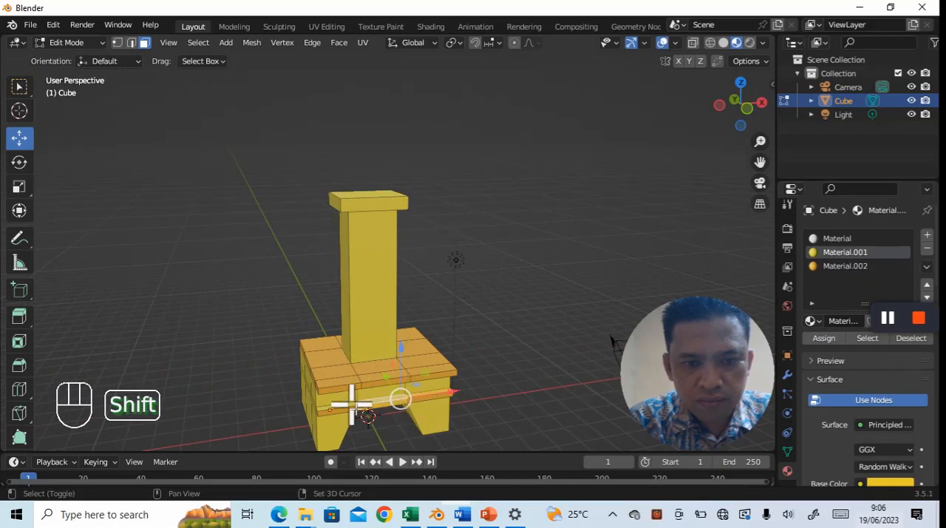
shift+click(448, 389)
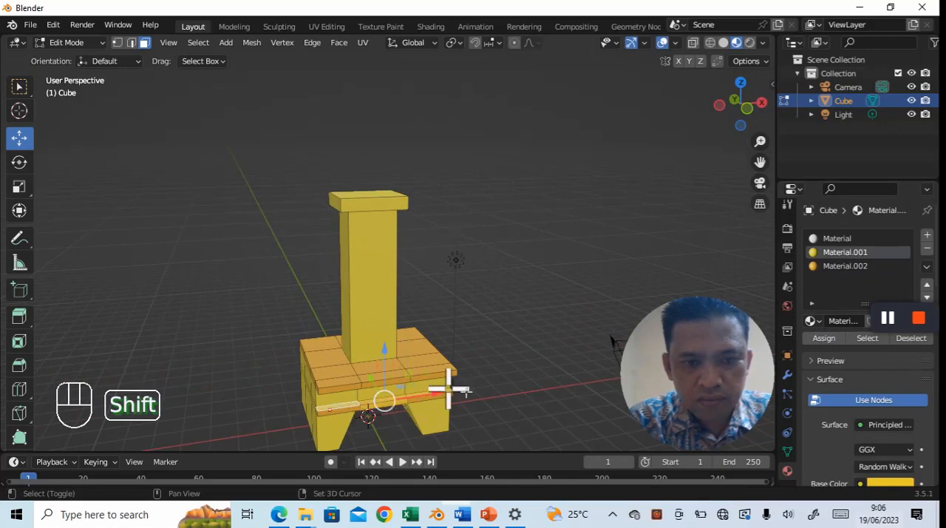
click(843, 266)
click(825, 339)
key(b)
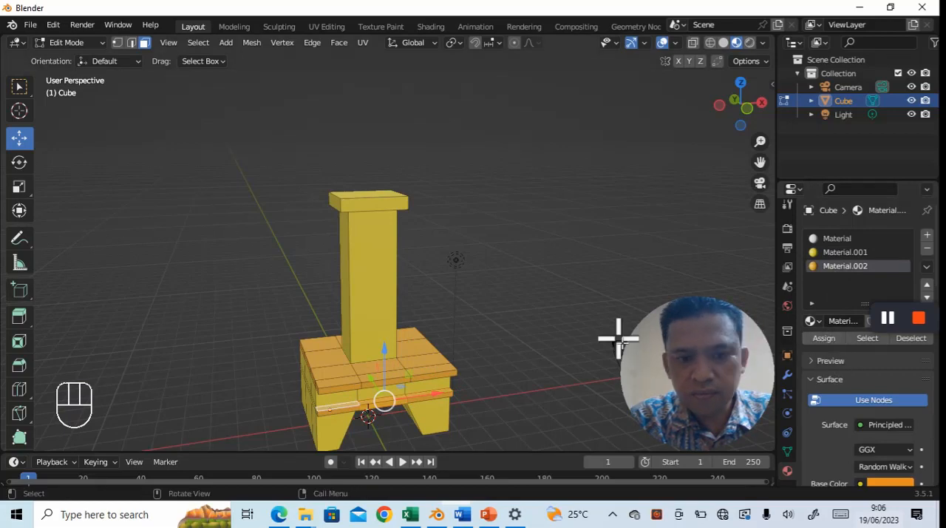
- Select the edge faces along one side of the lower ledge and assign the orange material to them
middle_drag(569, 313, 436, 372)
middle_drag(505, 372, 253, 405)
click(268, 370)
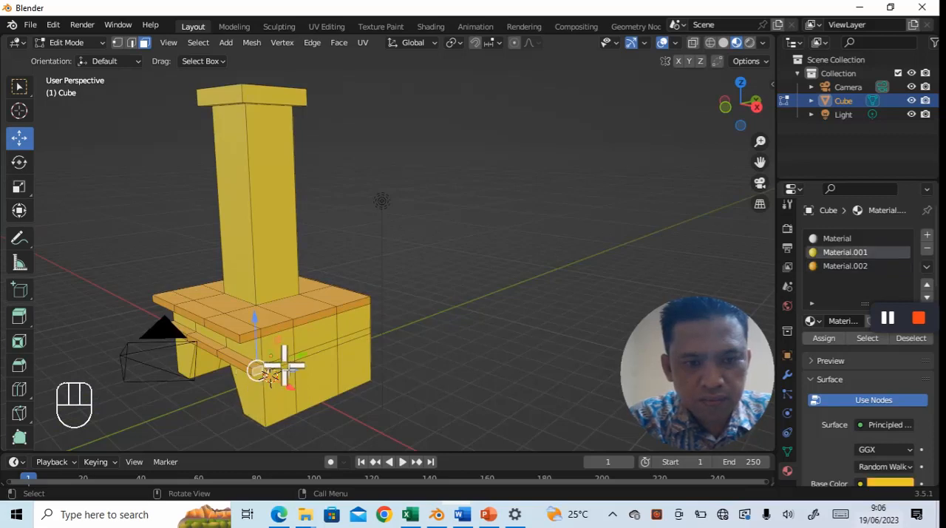
shift+click(326, 349)
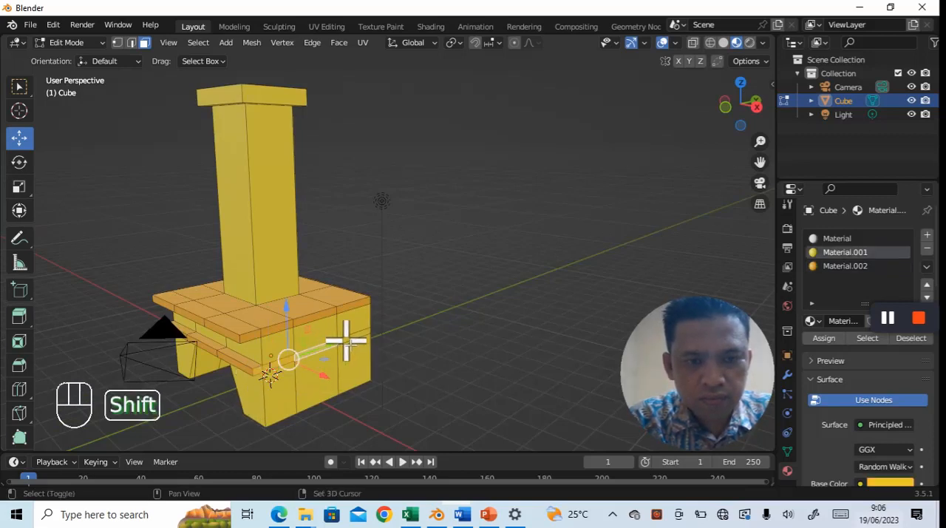
click(844, 266)
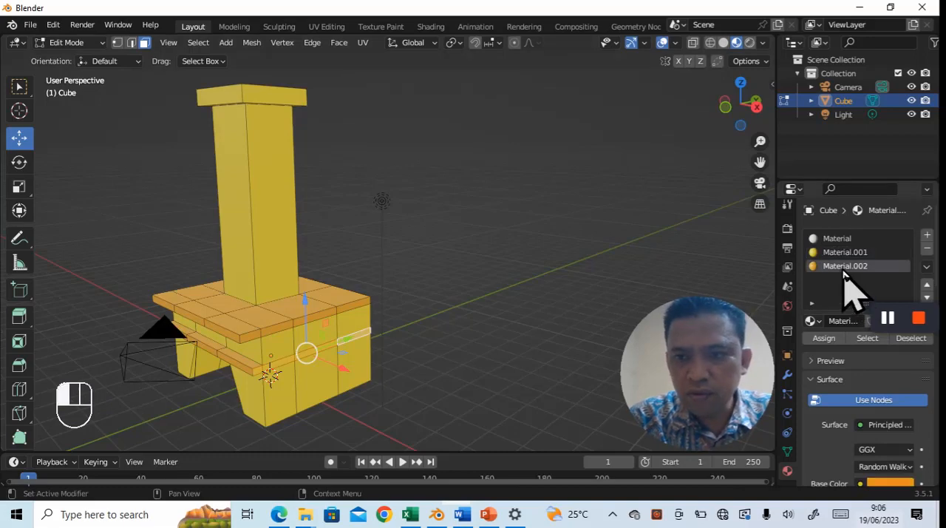
click(823, 338)
- Select the edge faces along the opposite side of the lower ledge and assign the orange material to them
middle_drag(539, 338, 651, 338)
middle_drag(507, 362, 566, 358)
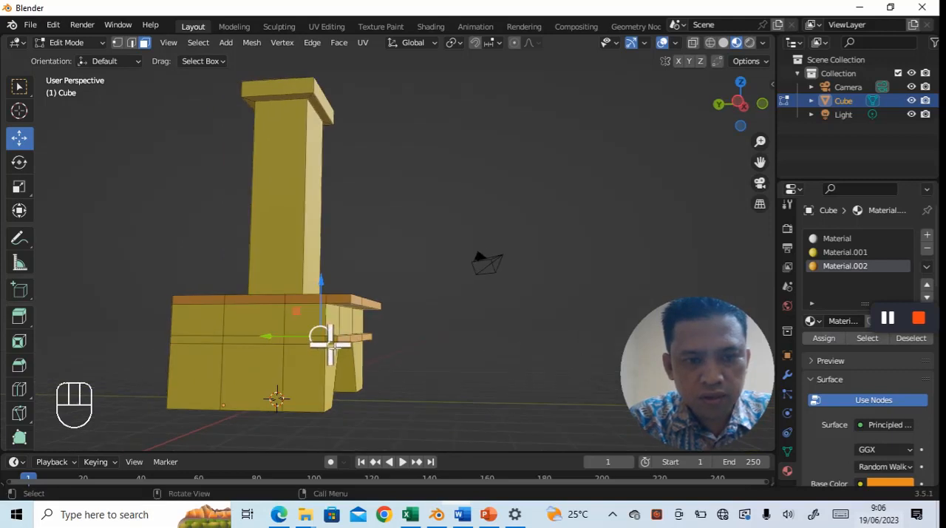
click(332, 341)
shift+click(302, 340)
shift+click(253, 340)
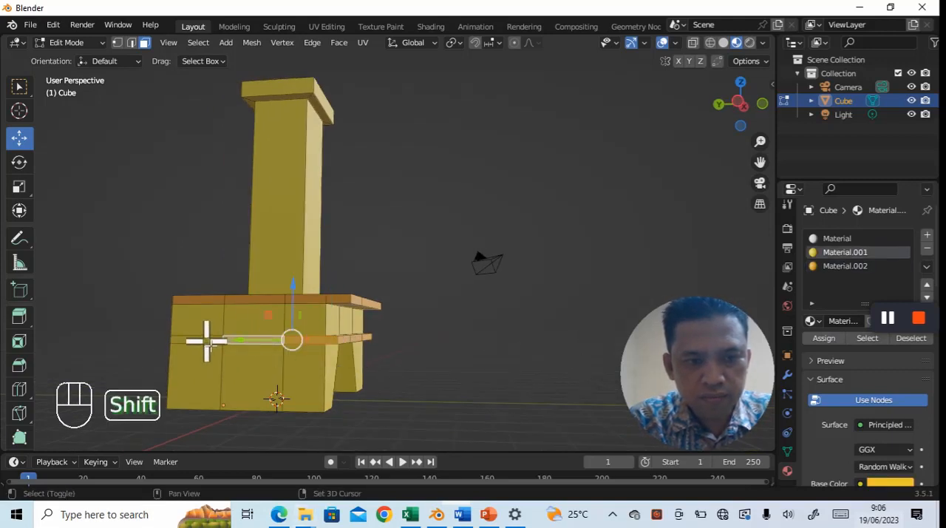
shift+click(207, 342)
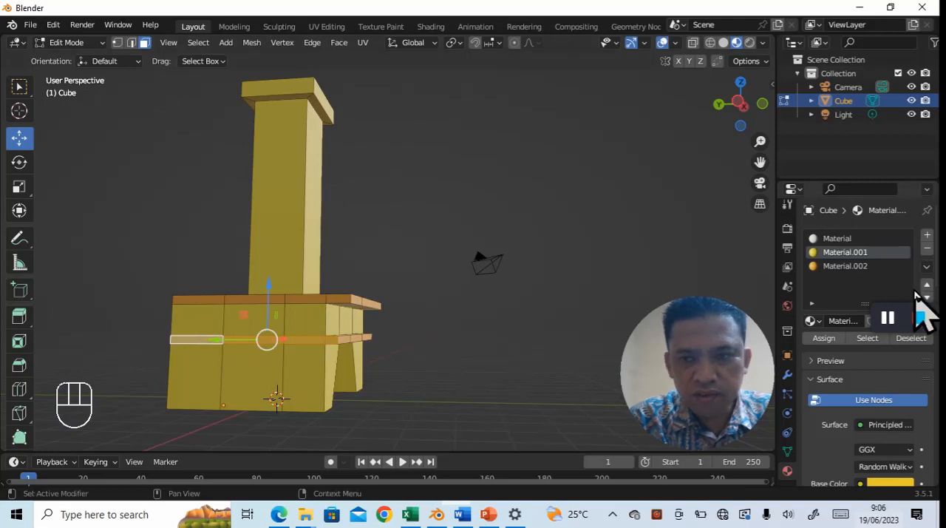
click(842, 267)
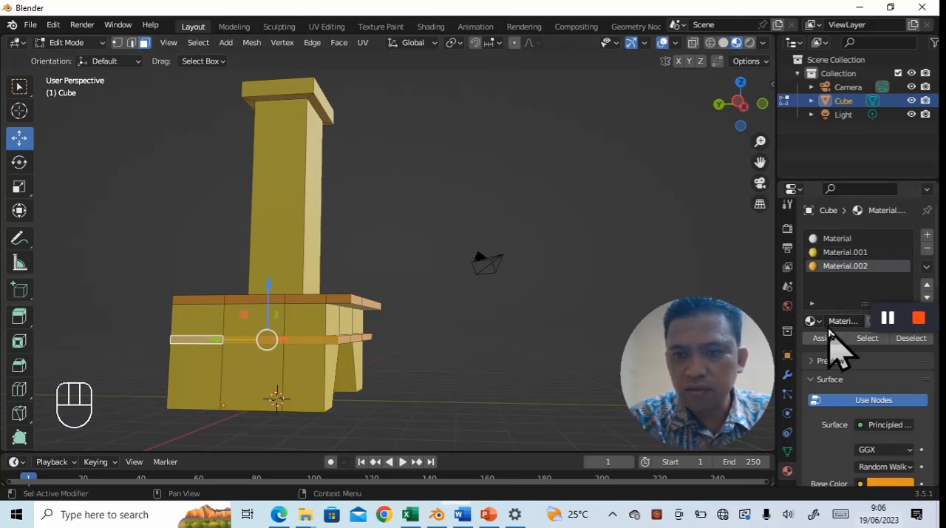
- Select the side and top faces of the chimney cap and assign the orange material to them
middle_drag(598, 332, 526, 359)
scroll(510, 357, down, 3)
scroll(526, 359, up, 3)
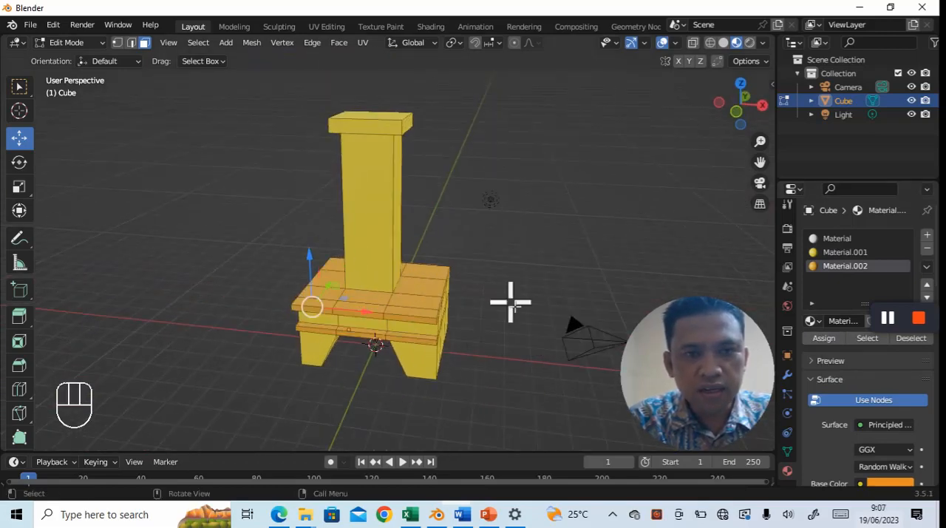
click(378, 125)
middle_drag(418, 123, 352, 169)
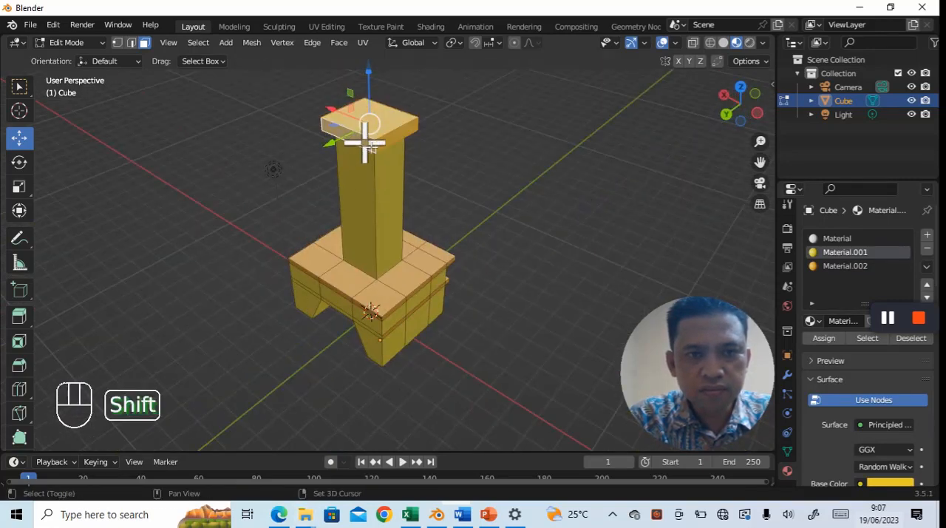
click(846, 266)
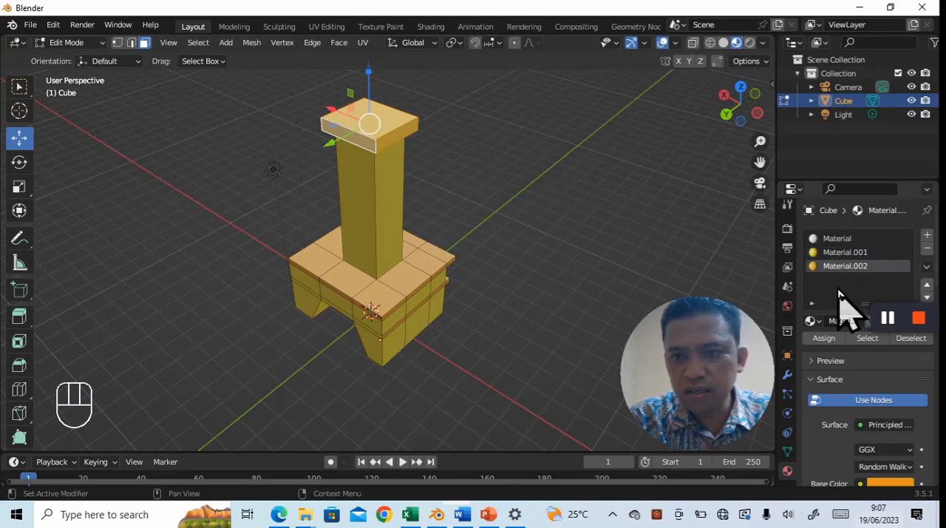
click(824, 338)
- Switch the finished fireplace to Object Mode and add a UV sphere to the scene
middle_drag(588, 259, 526, 264)
scroll(526, 281, down, 3)
middle_drag(524, 304, 520, 283)
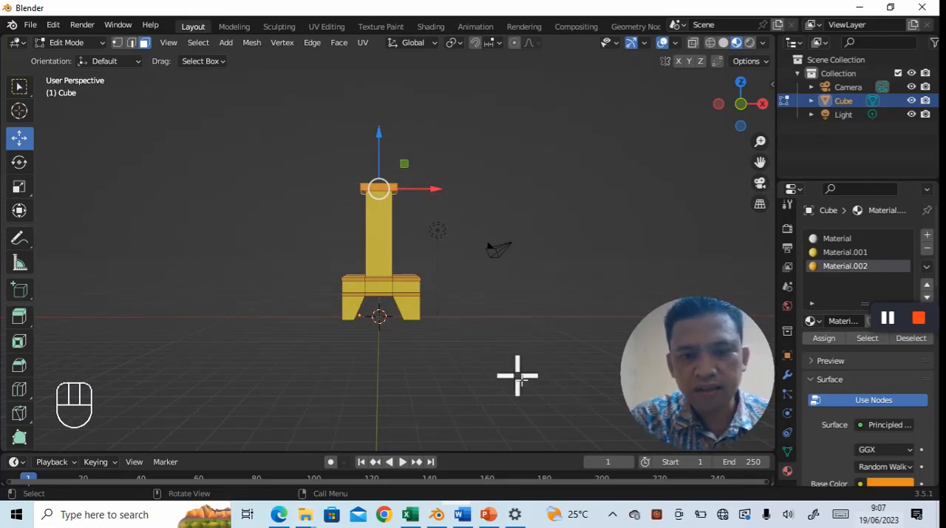
mouse_move(525, 371)
middle_down()
mouse_move(524, 383)
mouse_move(537, 380)
mouse_move(526, 385)
middle_up()
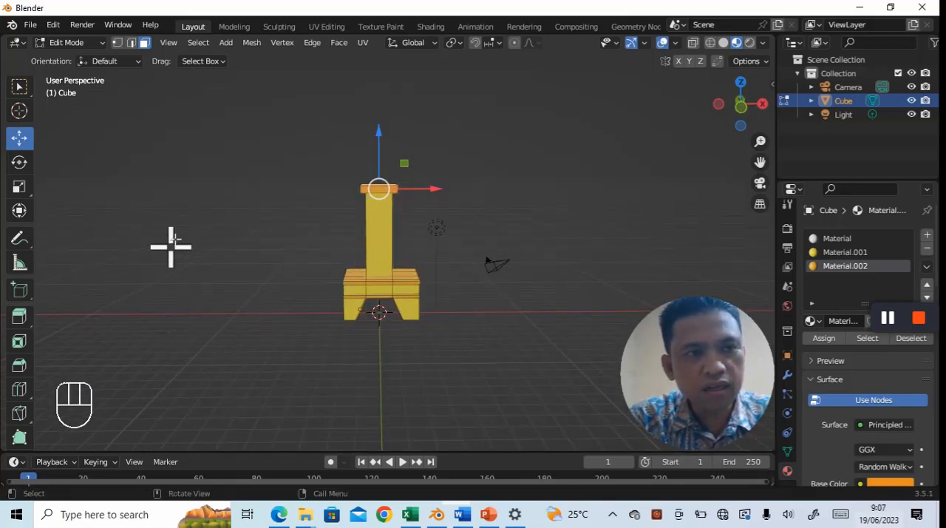
click(228, 44)
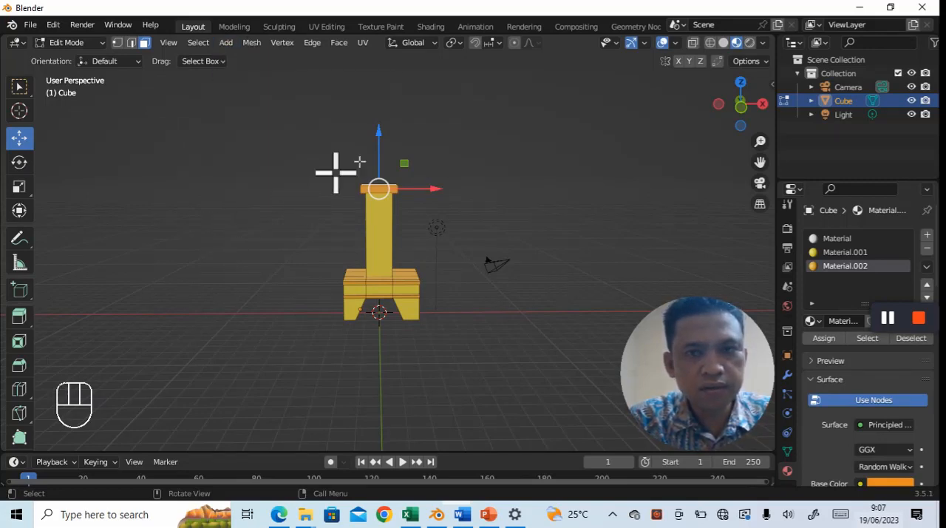
click(102, 44)
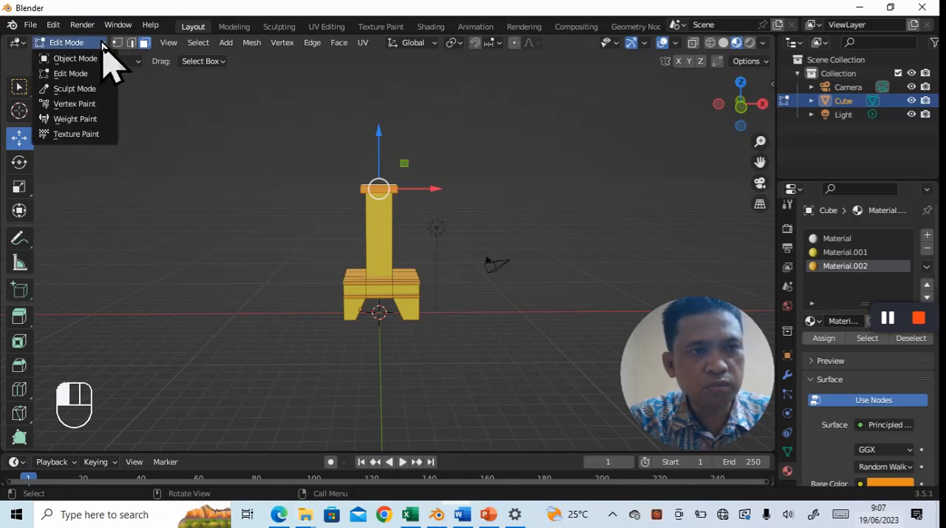
click(90, 60)
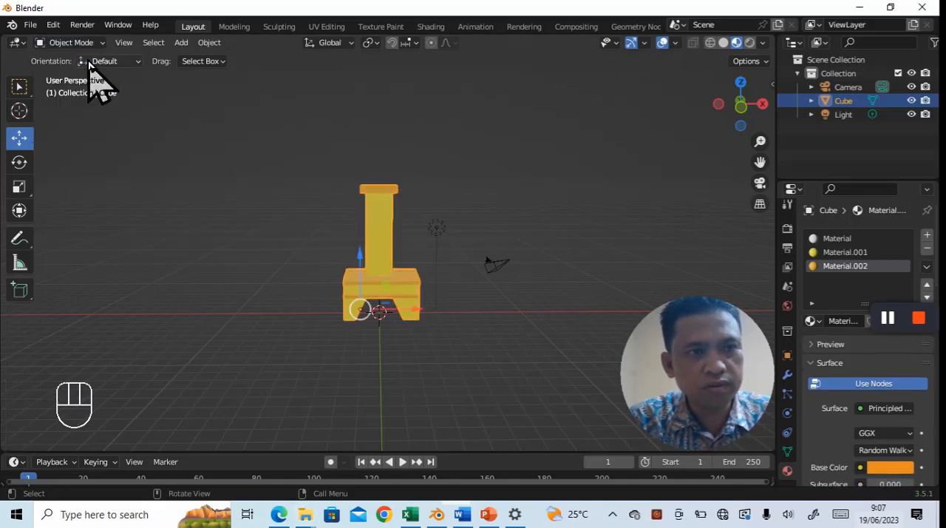
click(178, 44)
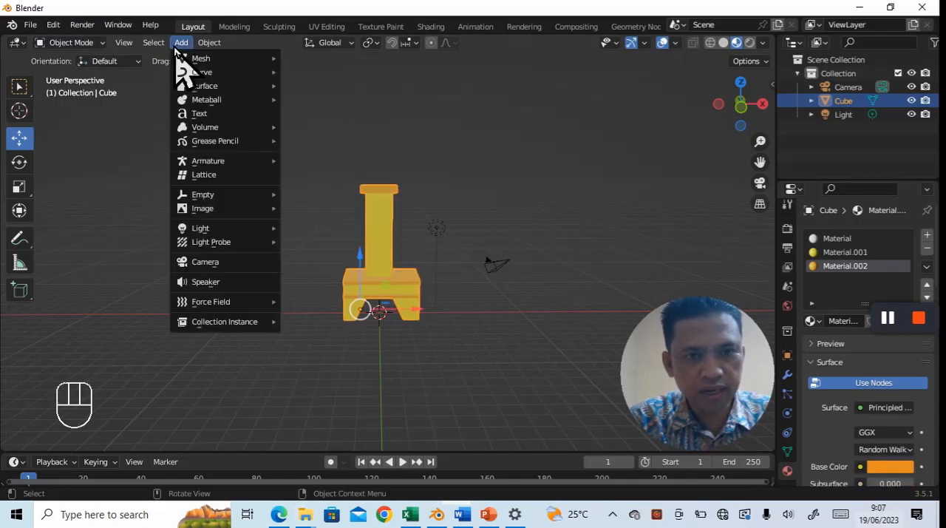
mouse_move(193, 59)
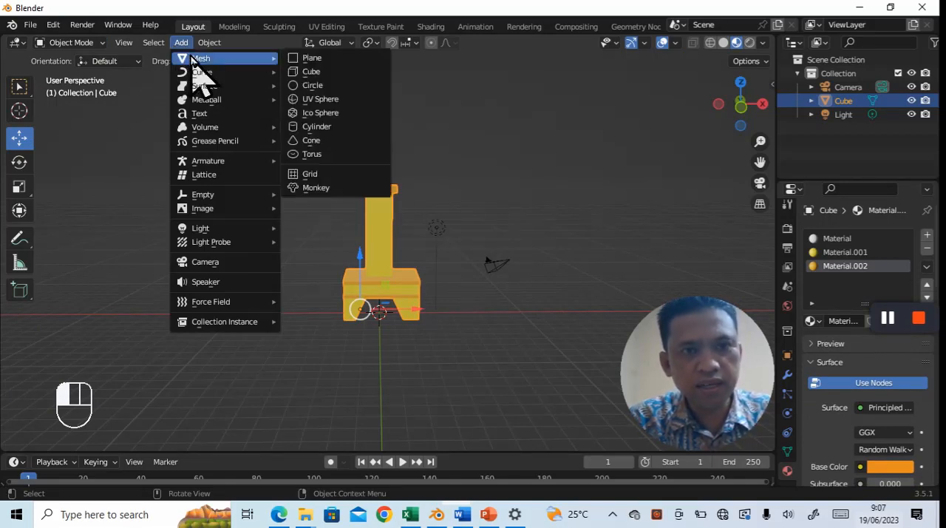
click(319, 99)
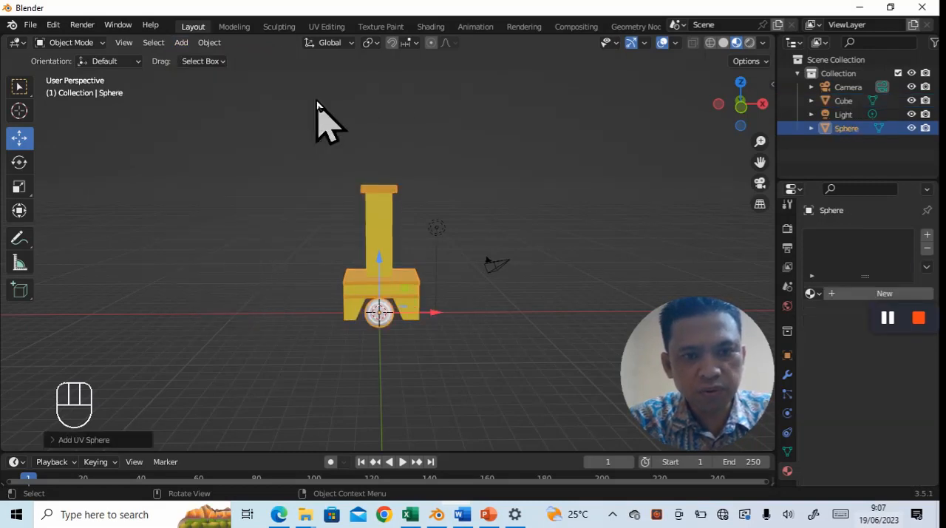
- Scale the sphere to about 0.74 and raise it along the Z axis within the fireplace opening
middle_drag(469, 376, 437, 324)
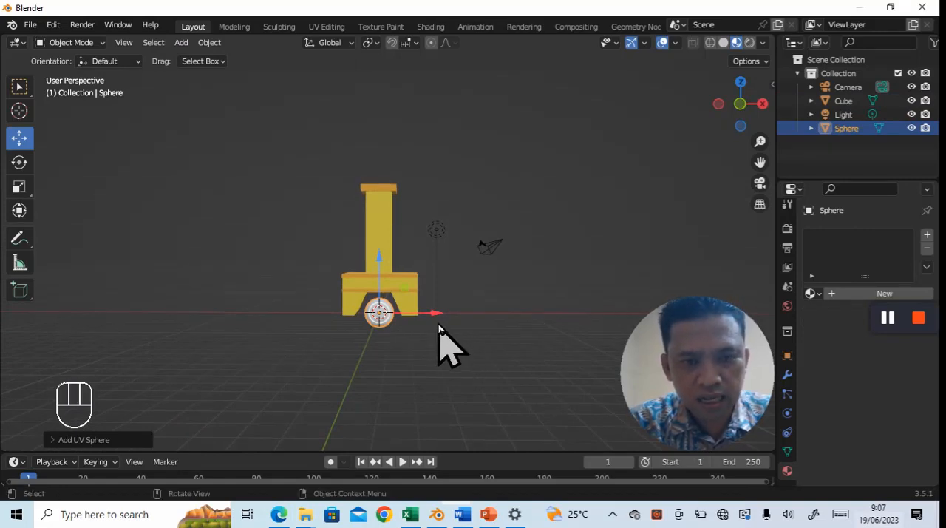
key(s)
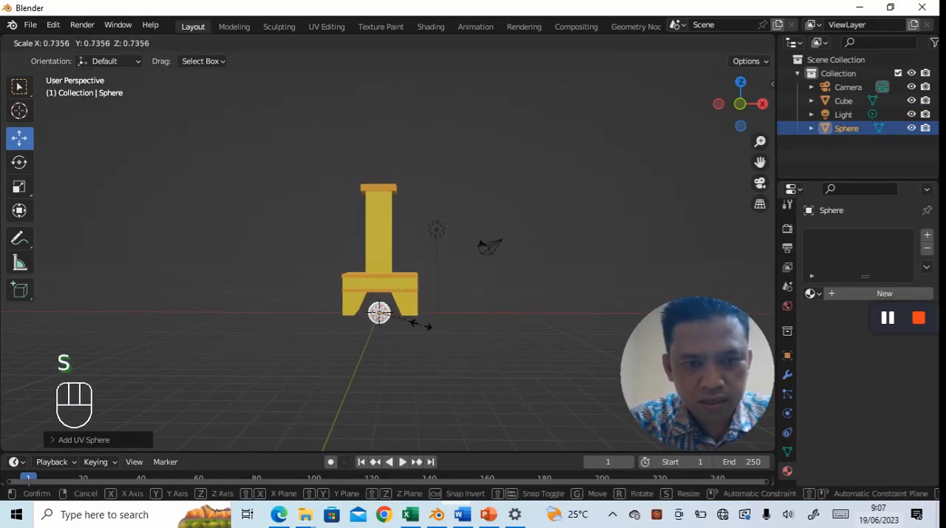
click(421, 326)
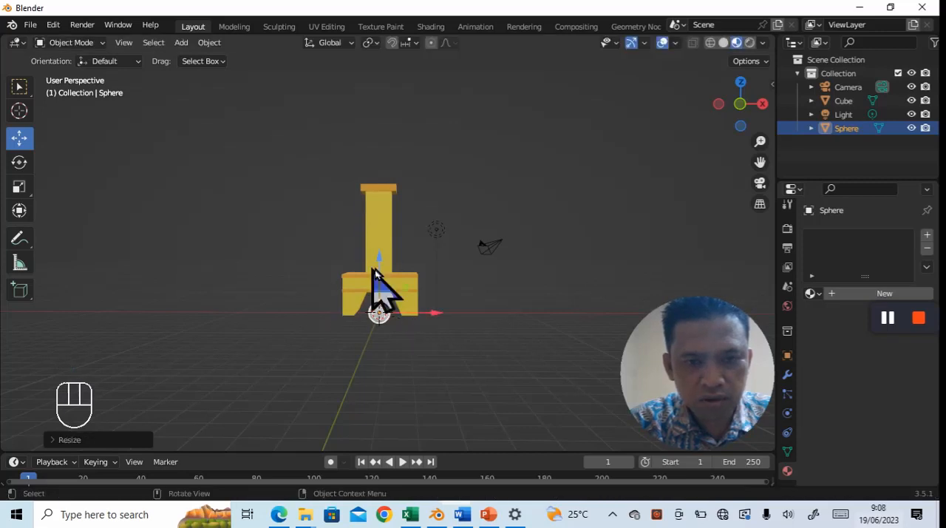
key(g)
key(z)
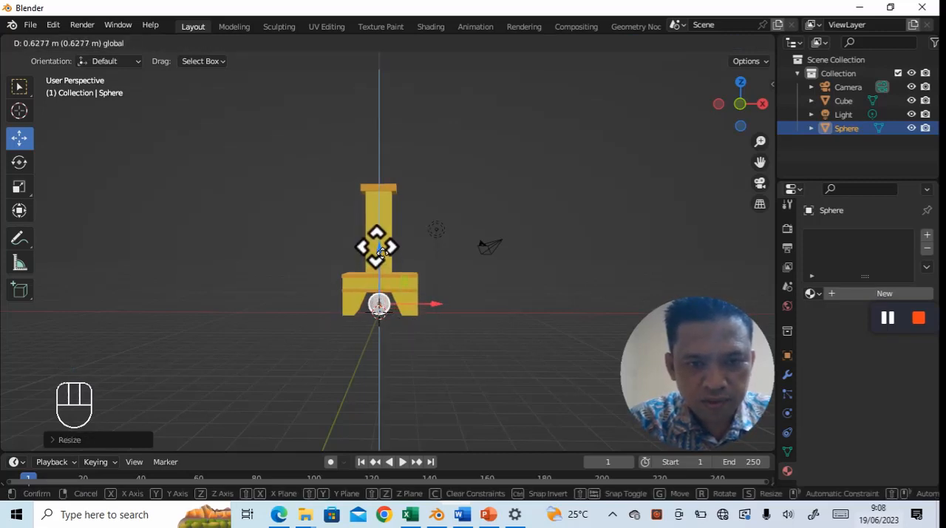
click(378, 242)
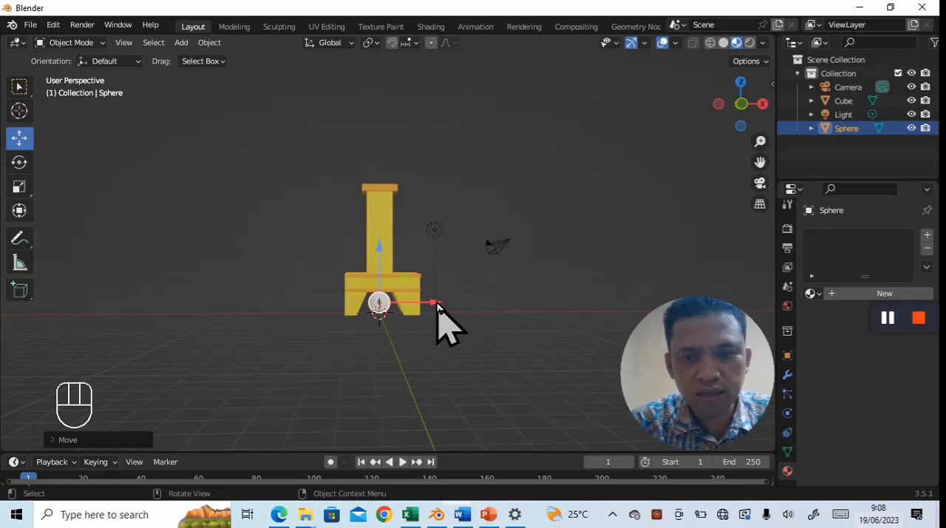
- Move the sphere along the negative X axis until it stands clear beside the fireplace, and deselect it
drag(436, 303, 315, 321)
click(302, 366)
middle_drag(298, 365, 298, 340)
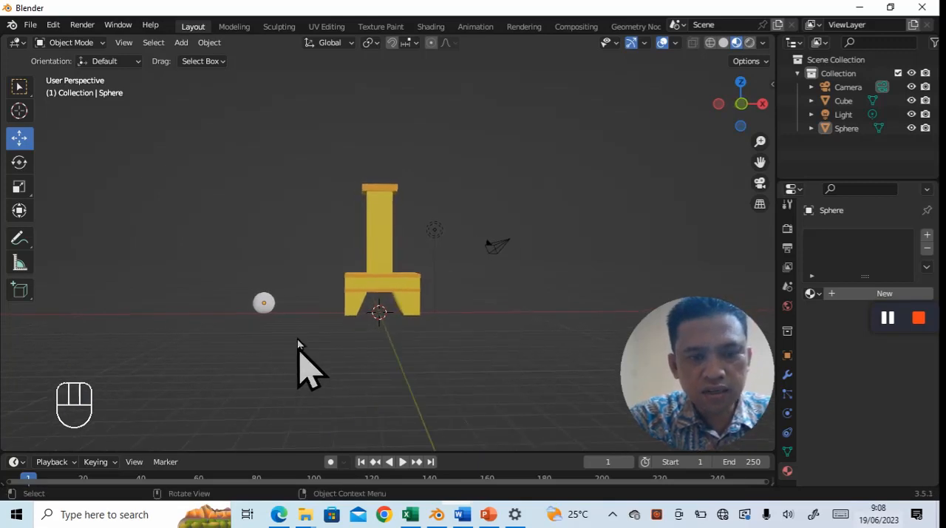
- Select the sphere and apply the Quick Smoke effect to it
click(266, 305)
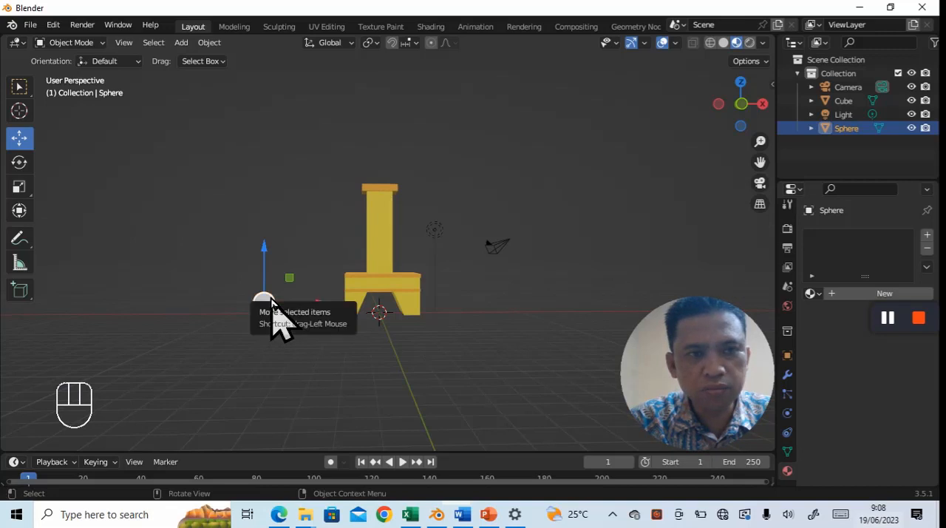
click(210, 43)
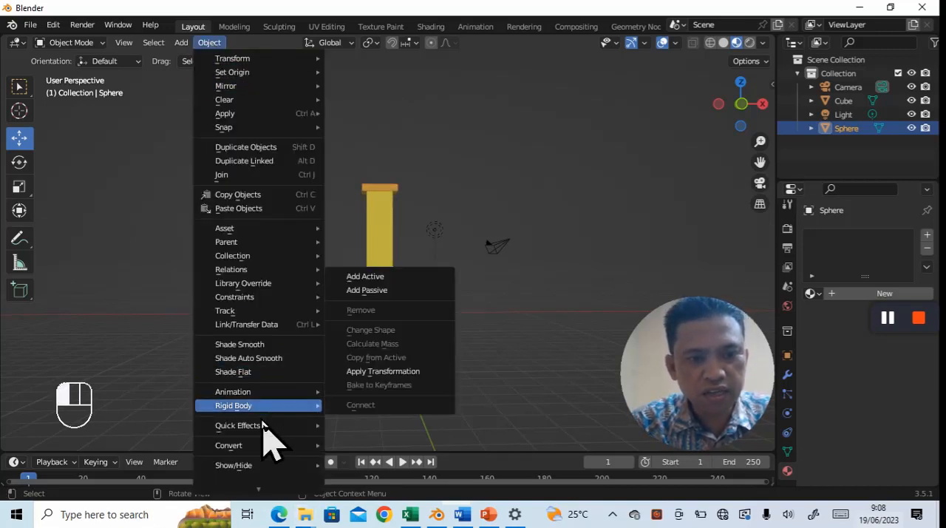
mouse_move(264, 427)
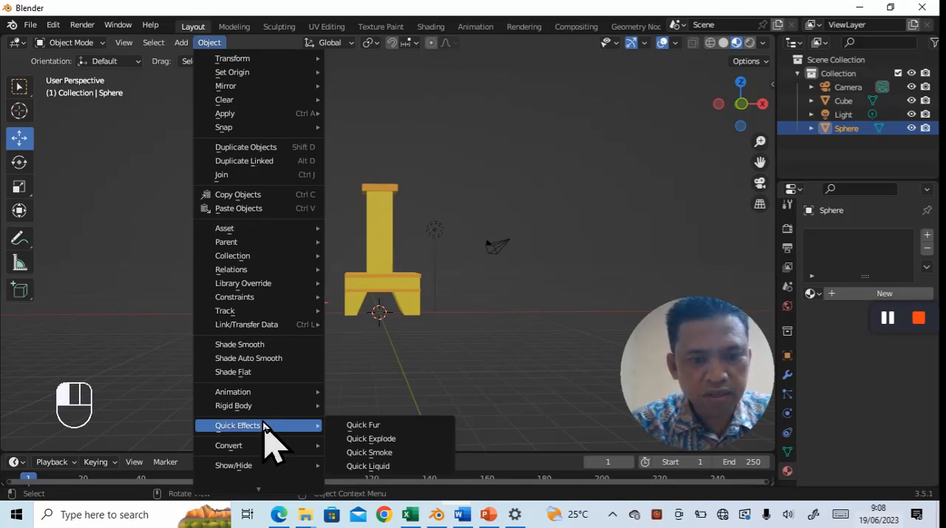
click(350, 454)
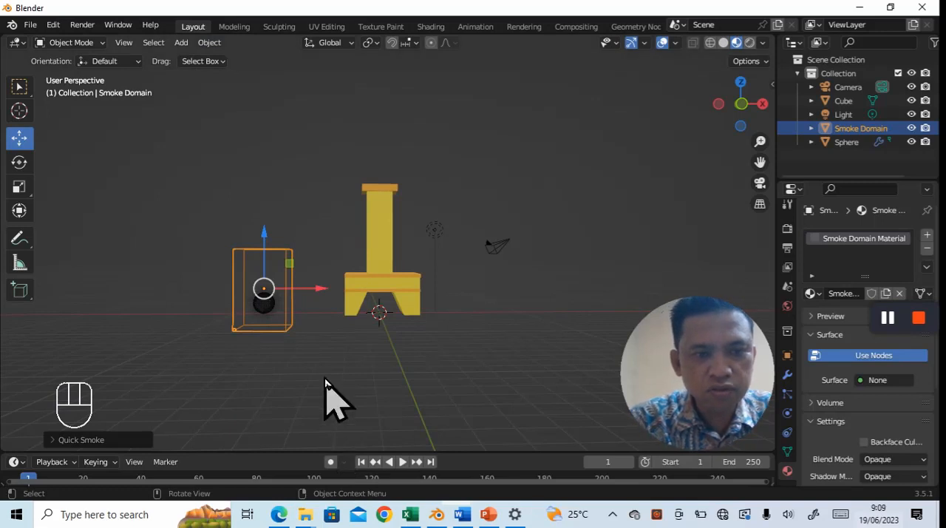
- Scale the smoke domain around the sphere to about 0.57
middle_drag(327, 395, 343, 401)
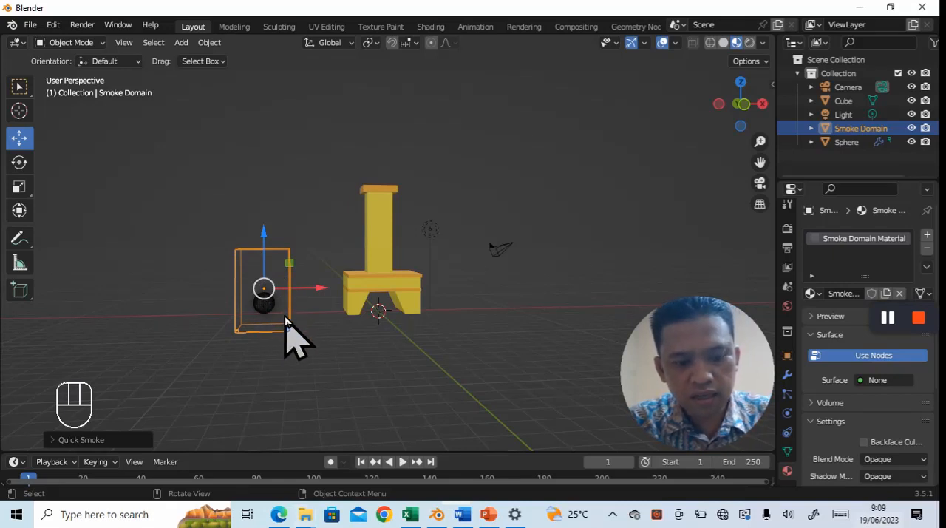
key(s)
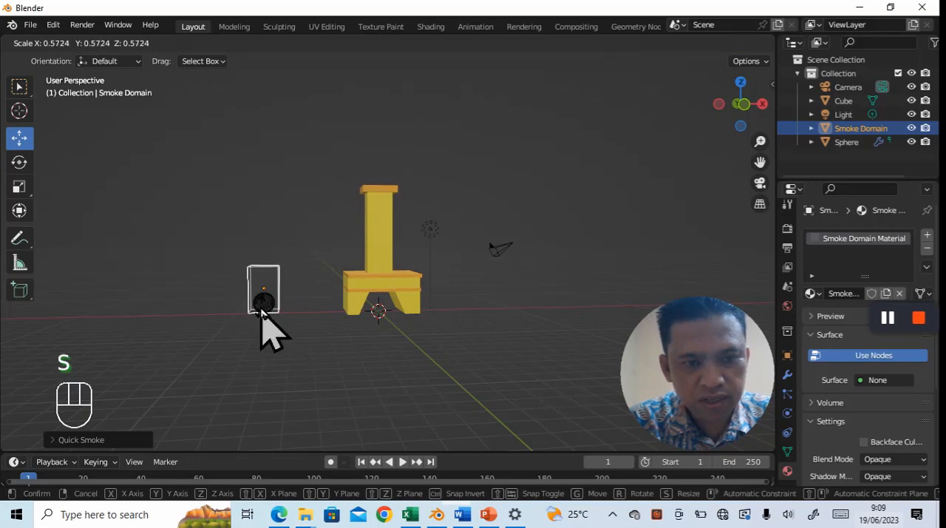
click(263, 311)
- In Edit Mode, raise the smoke domain's top face along Z to above the chimney's height, and deselect it
mouse_move(327, 344)
middle_down()
mouse_move(332, 360)
mouse_move(326, 353)
middle_up()
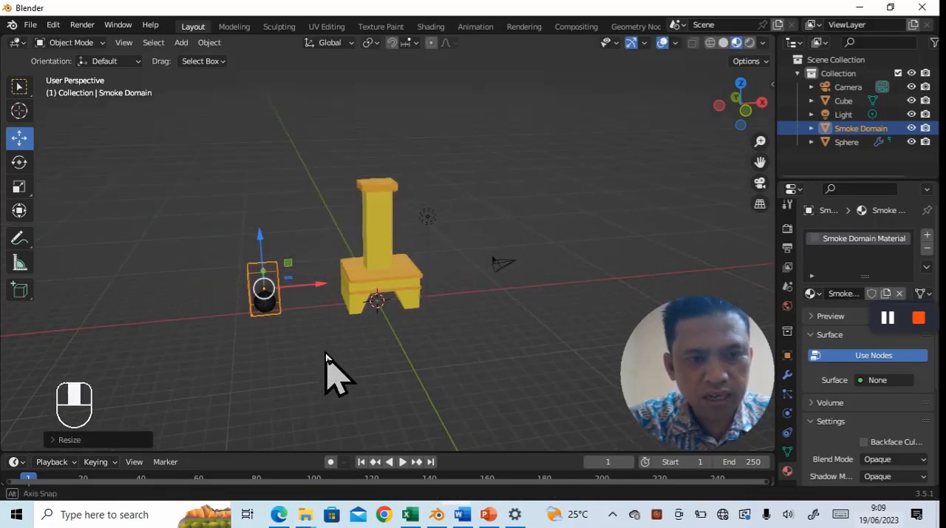
click(103, 46)
click(97, 74)
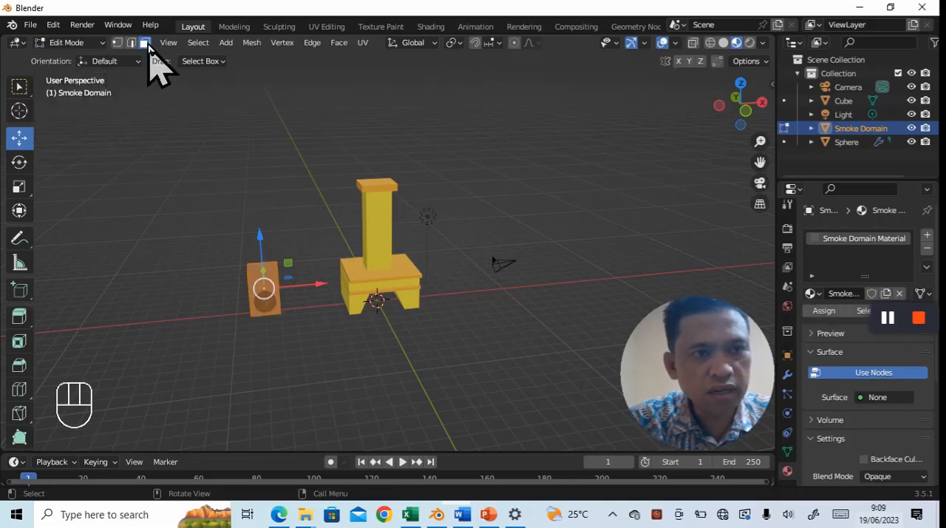
click(270, 267)
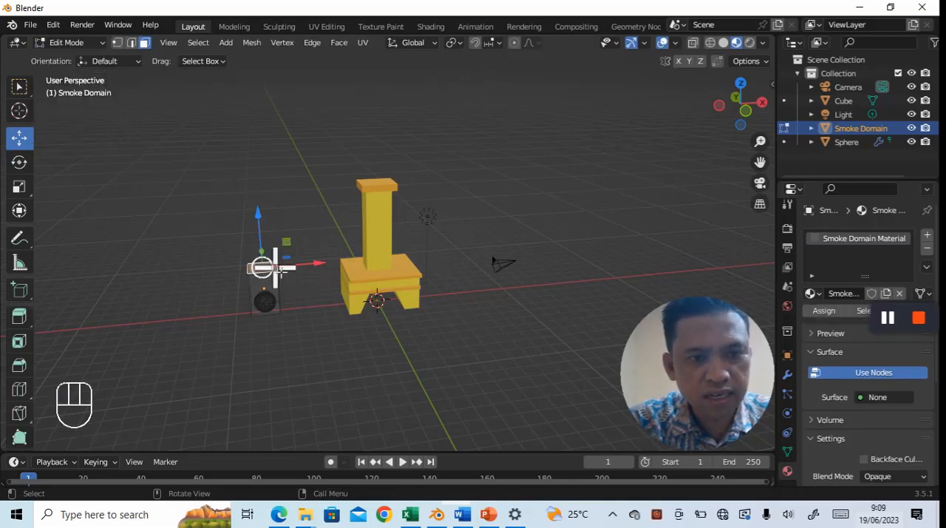
drag(259, 211, 245, 89)
middle_drag(382, 400, 421, 392)
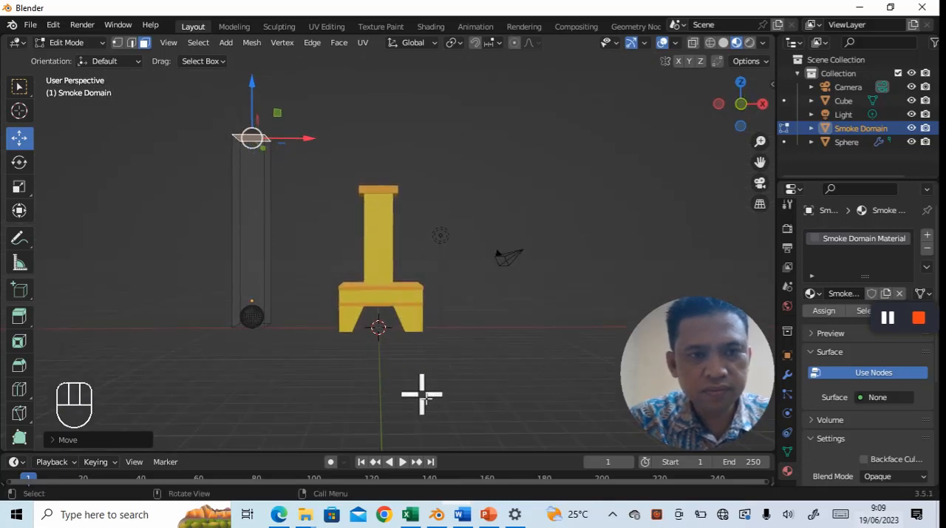
click(366, 412)
middle_drag(279, 353, 289, 359)
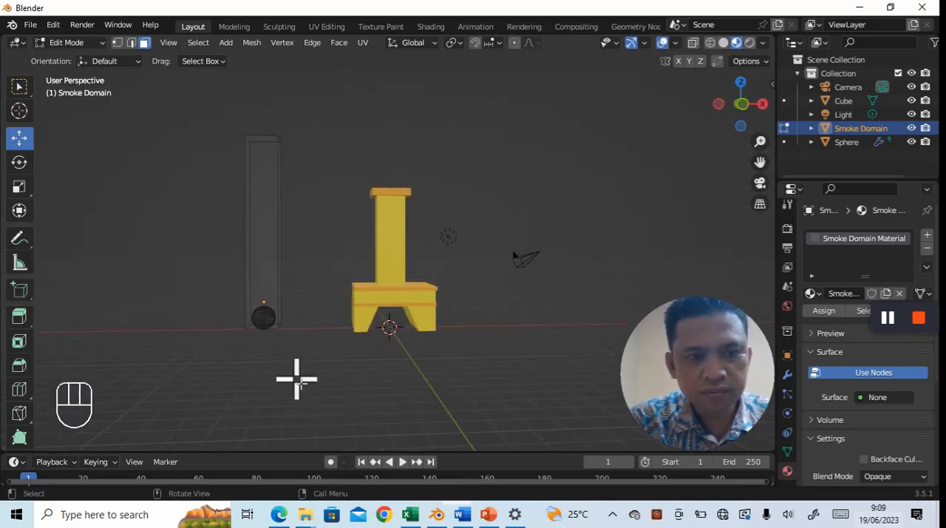
- Play the smoke animation with the domain in Edit Mode, and scrub the timeline back to frame 0
key(space)
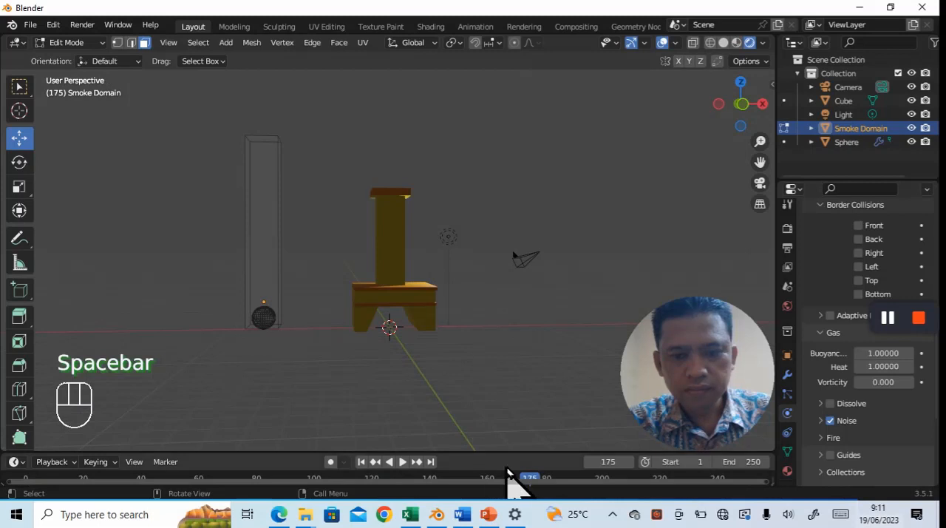
key(space)
key(space)
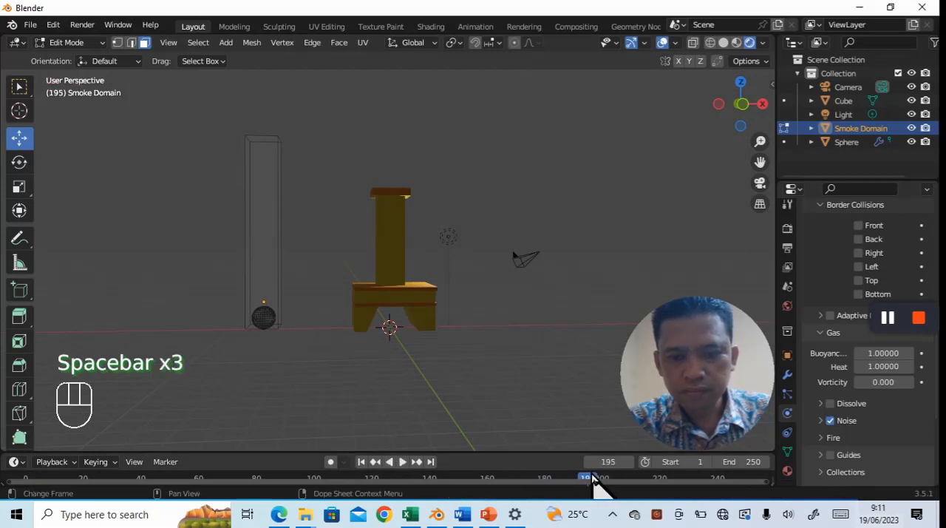
drag(586, 482, 41, 481)
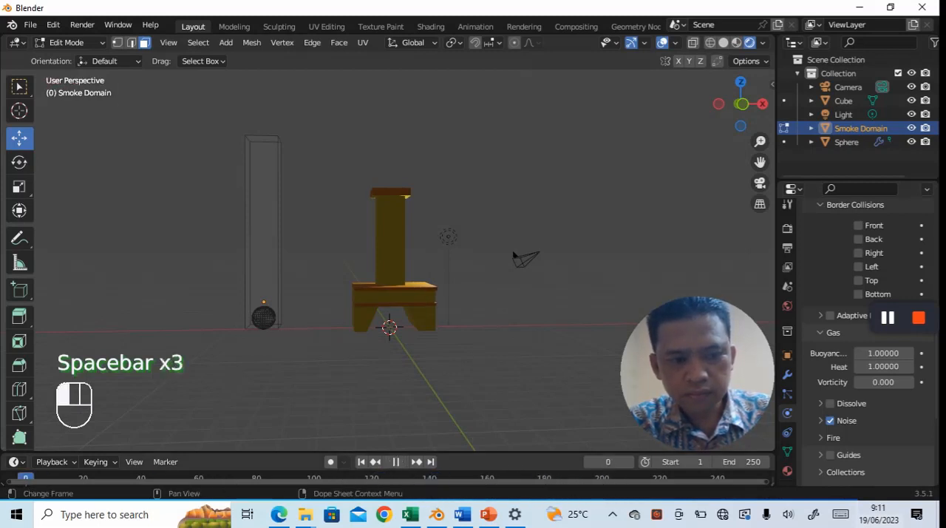
- Switch the smoke domain from Edit Mode to Object Mode and deselect it
click(268, 153)
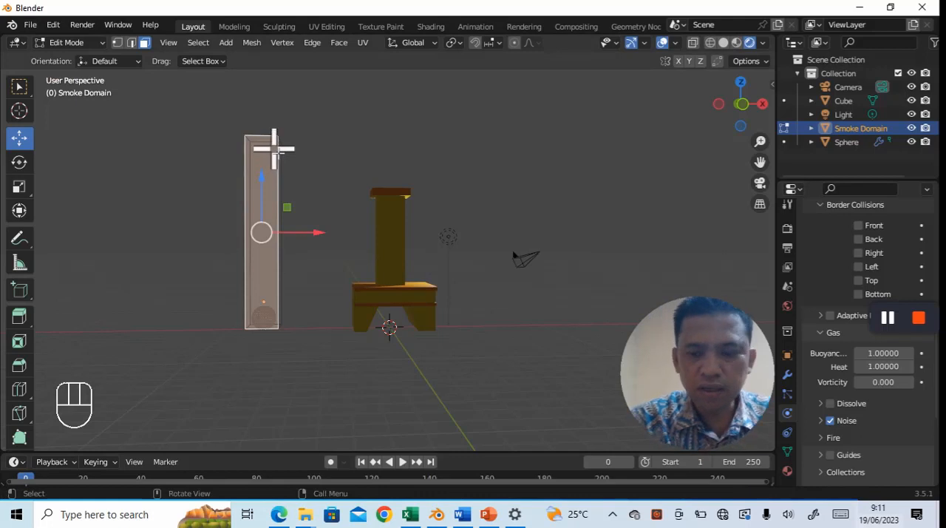
key(Delete)
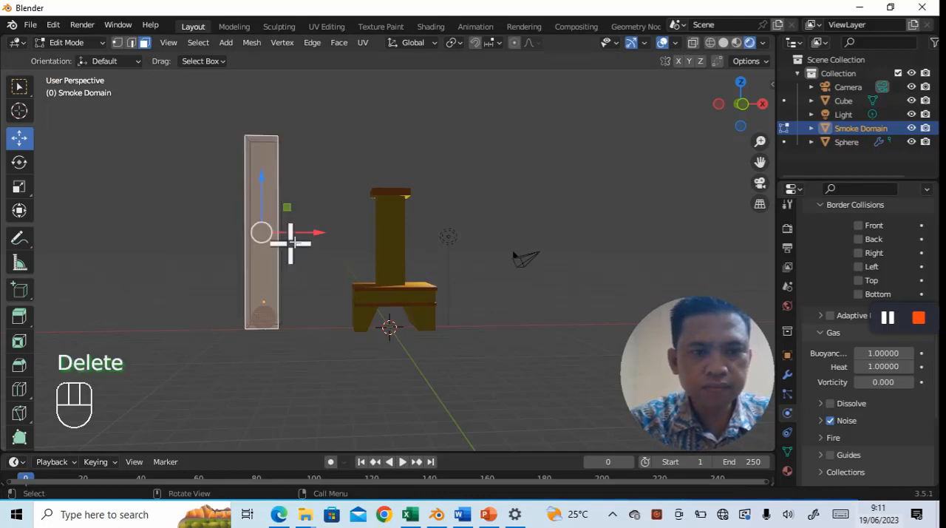
click(100, 45)
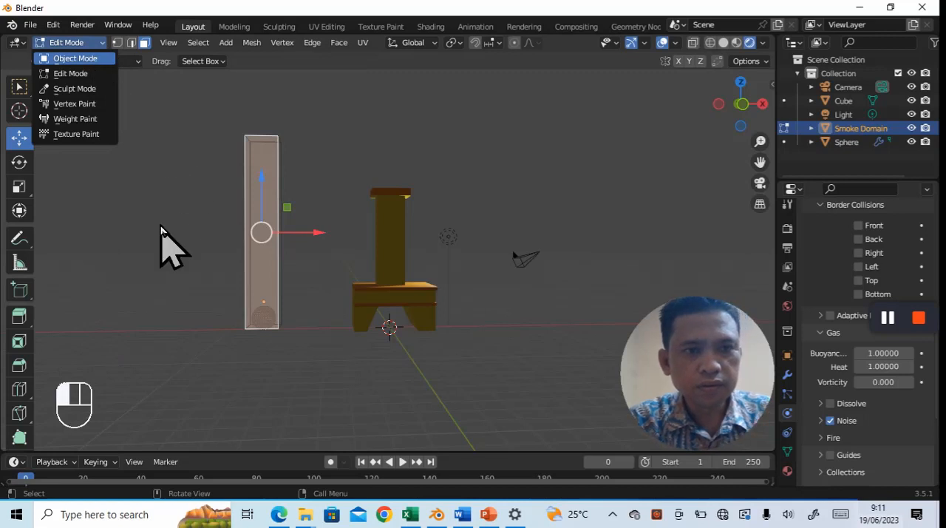
key(Return)
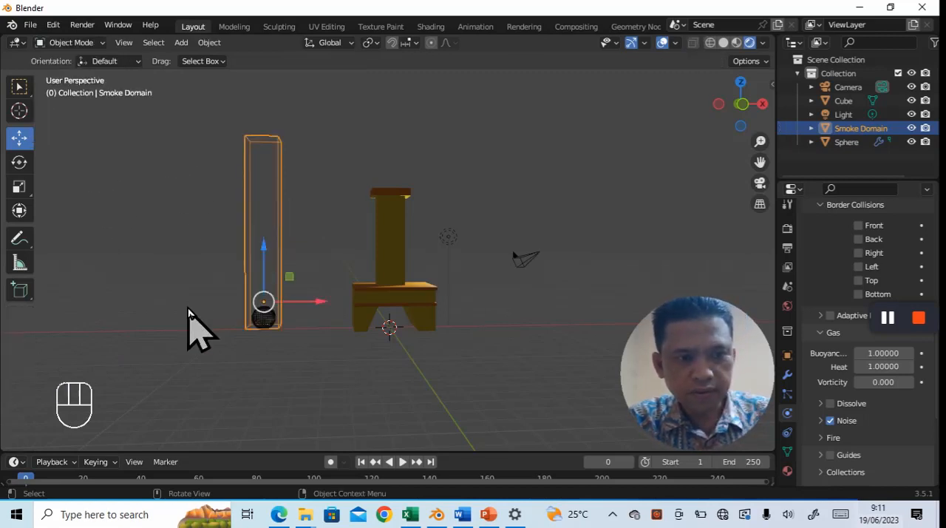
click(140, 329)
- Play the animation to watch the smoke rise in the domain, and stop it at frame 195
key(space)
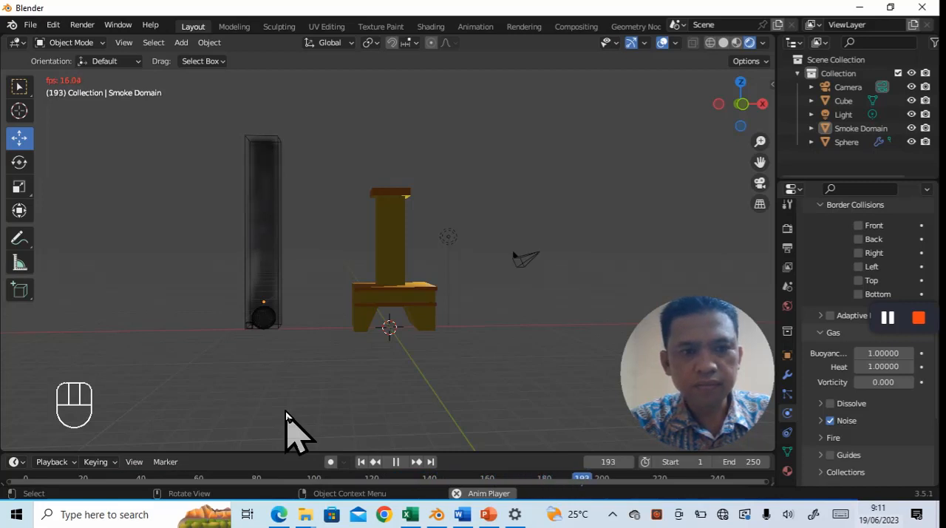
key(space)
key(space)
key(space)
key(space)
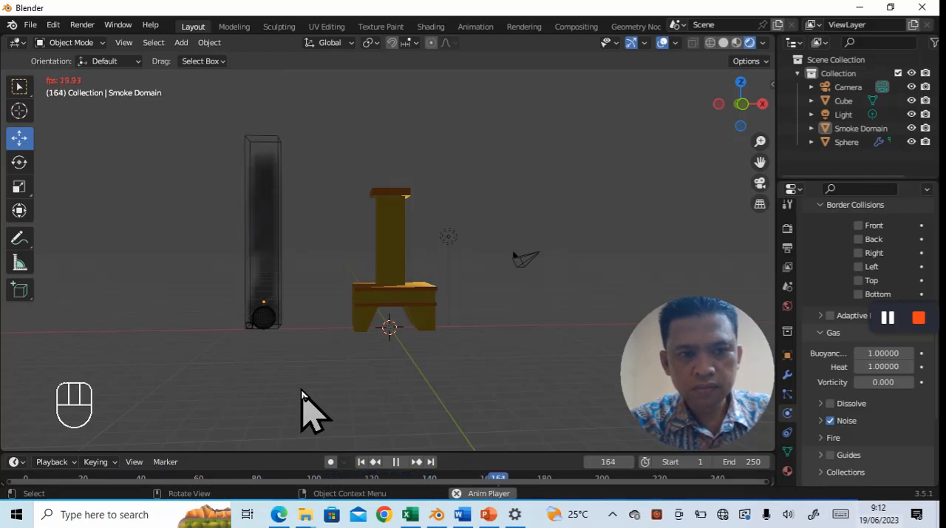
key(space)
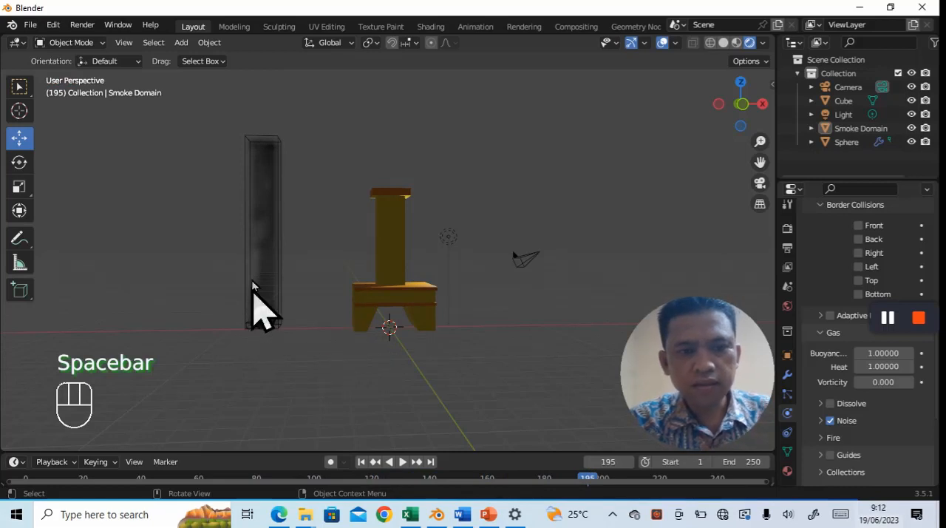
- Move the smoke domain and sphere together along X into the centre of the fireplace, check their alignment from the left and front, and deselect them
middle_drag(471, 361, 460, 356)
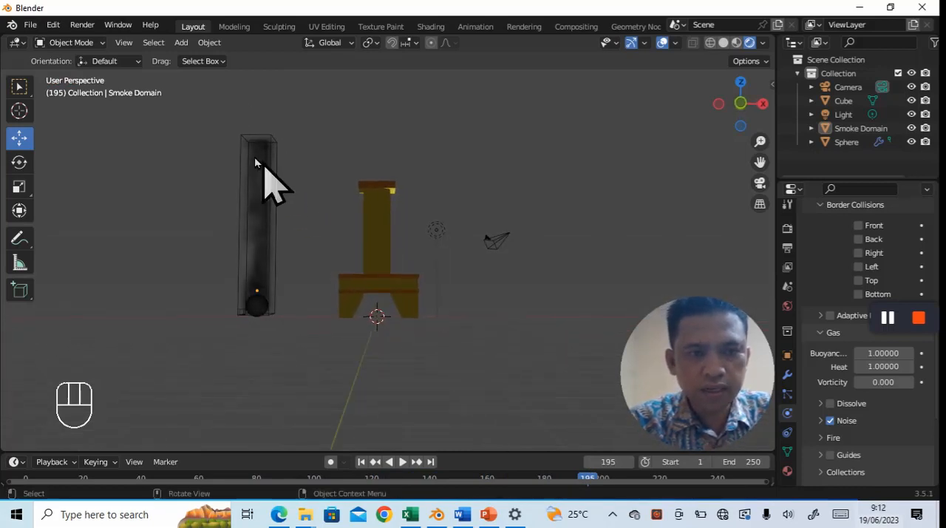
drag(223, 107, 285, 348)
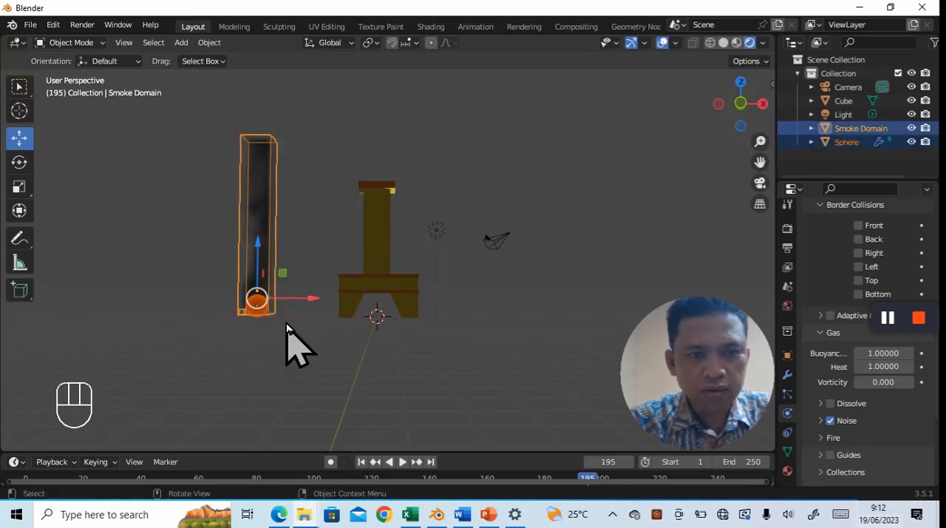
drag(314, 303, 454, 306)
key(grave)
click(372, 298)
key(grave)
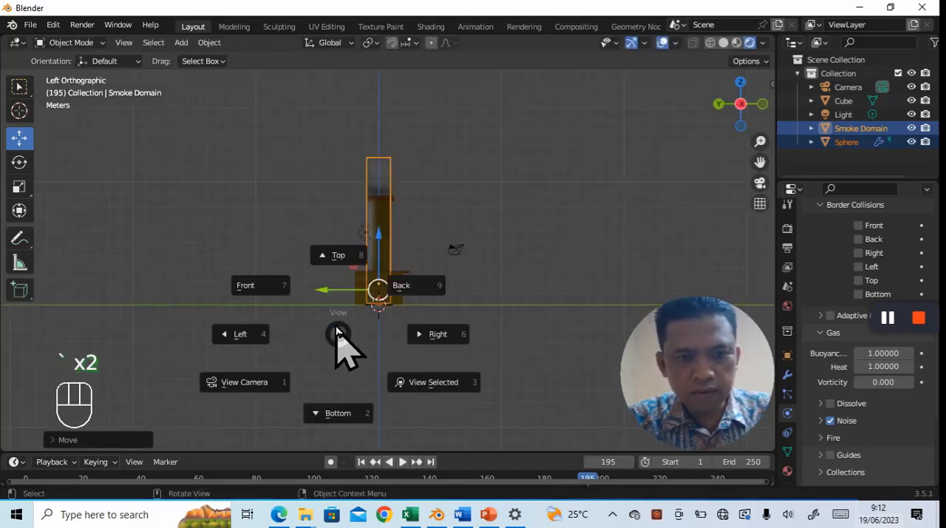
click(241, 283)
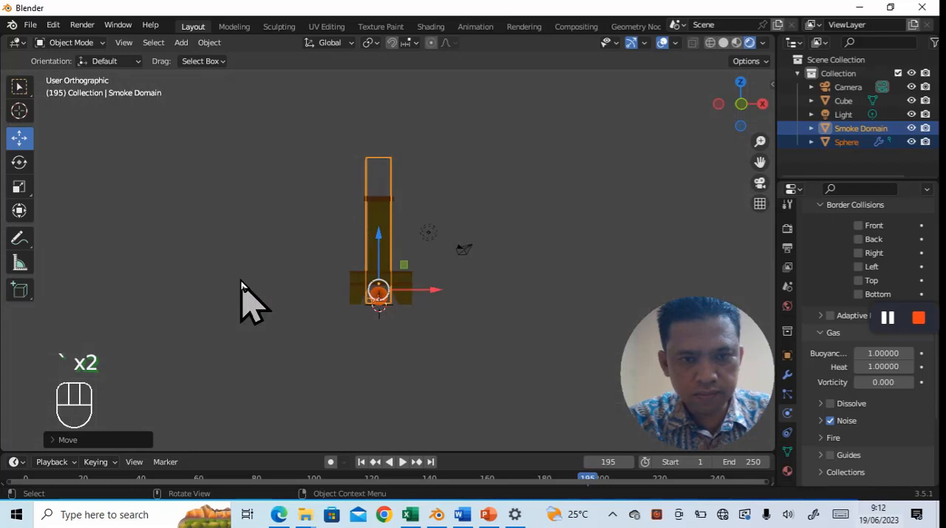
click(405, 374)
middle_drag(404, 373, 410, 419)
click(381, 213)
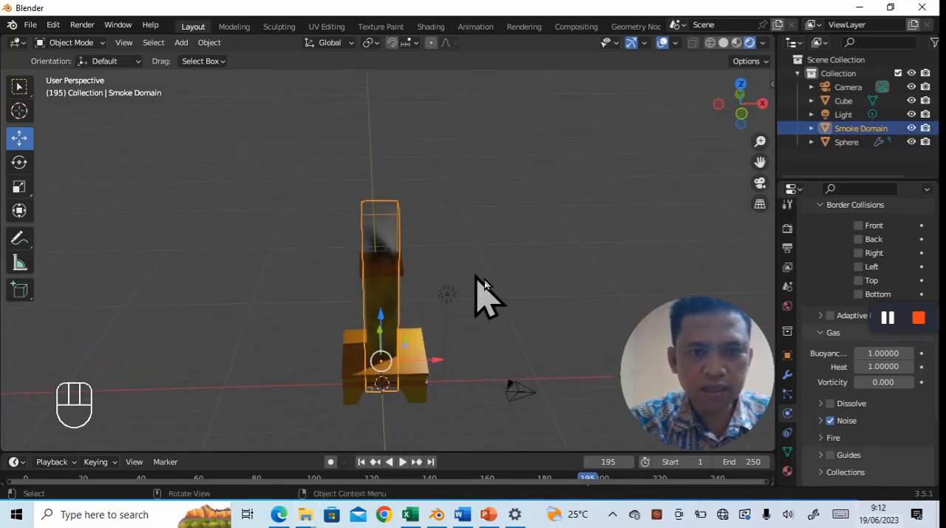
click(508, 344)
middle_drag(397, 414, 377, 372)
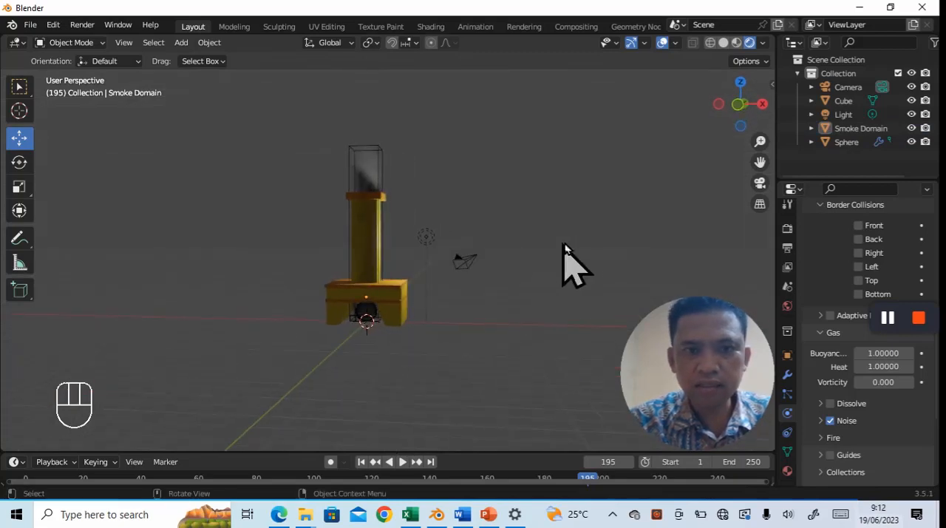
- Move the light freely upward and farther away from the chimney, to just above the camera
click(427, 238)
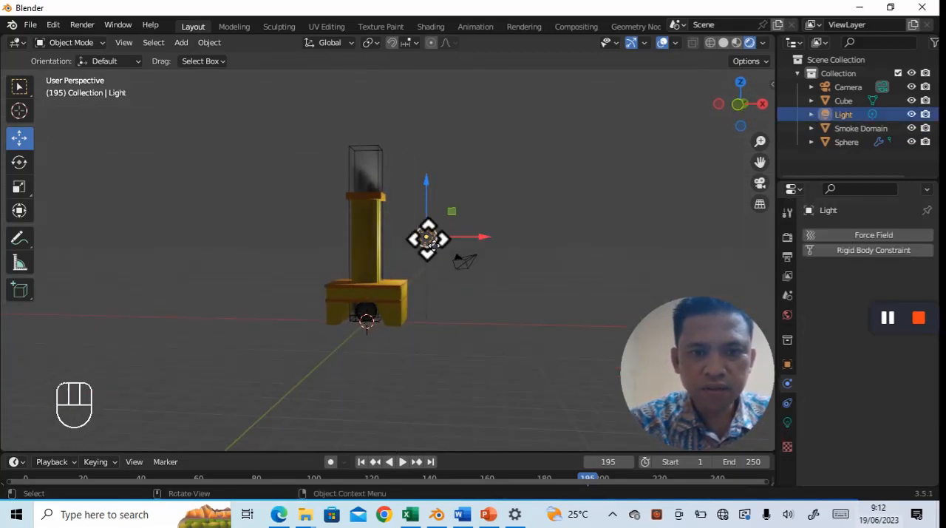
key(g)
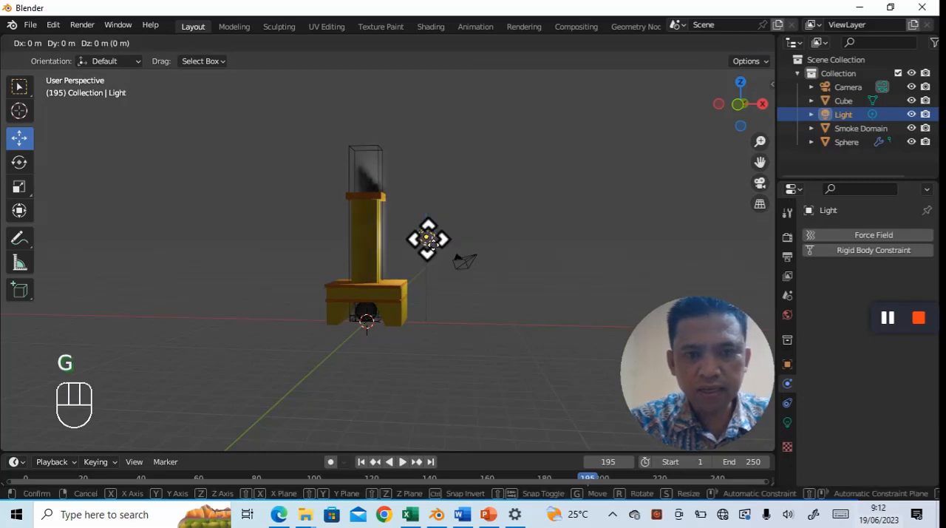
click(477, 200)
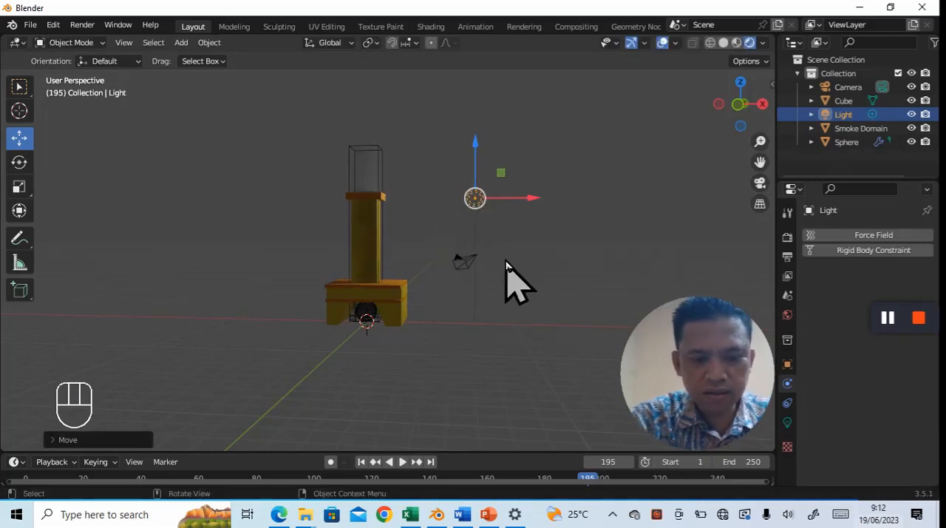
- Duplicate the light and place the copy about 26.5 m along the negative Y axis
key(shift+d)
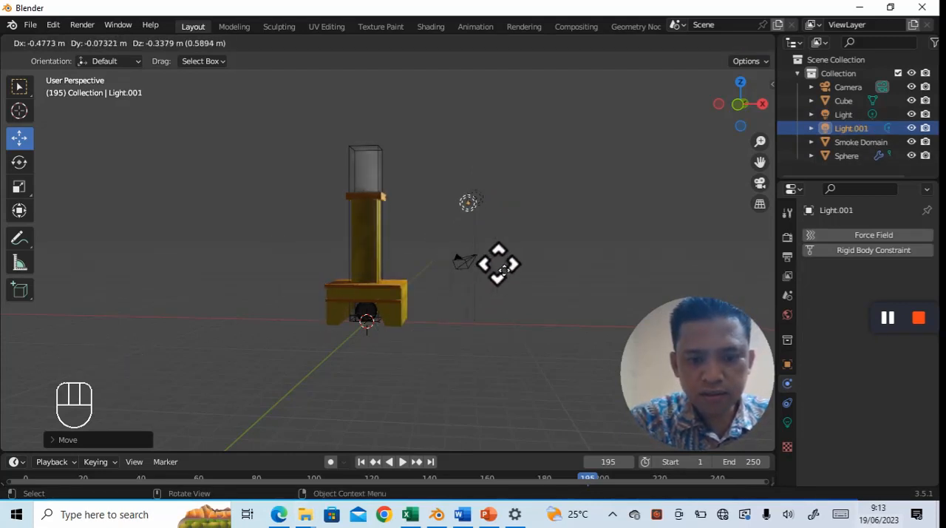
key(y)
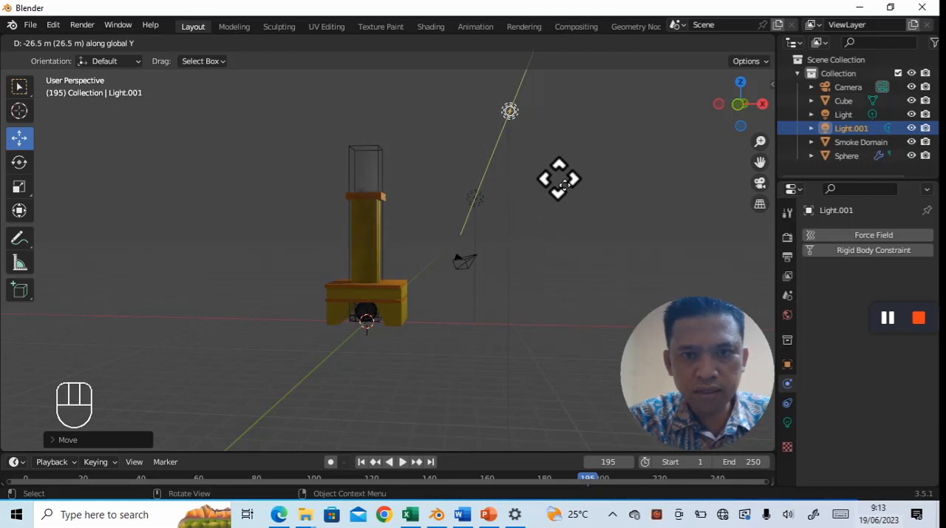
click(561, 183)
- Move the duplicated light about 8.4 m along the negative X axis, to the fireplace's opposite side
key(x)
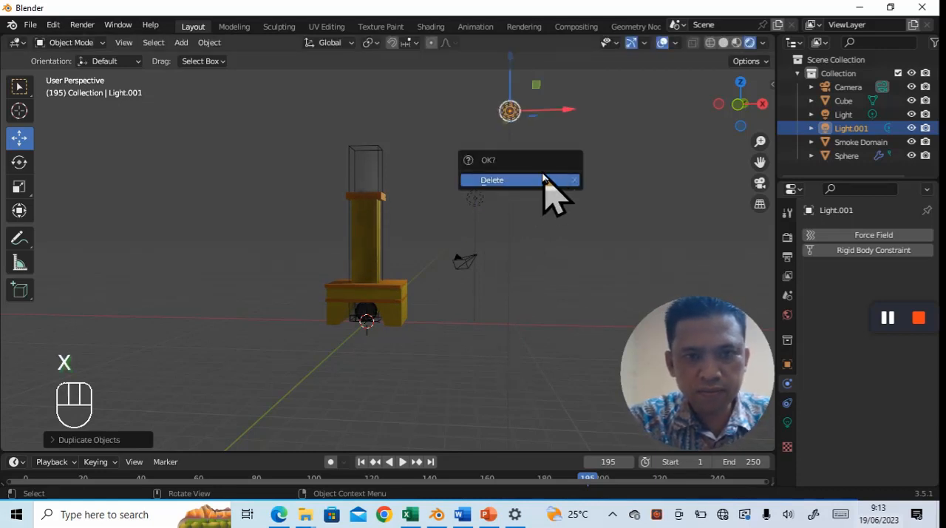
click(556, 166)
click(518, 118)
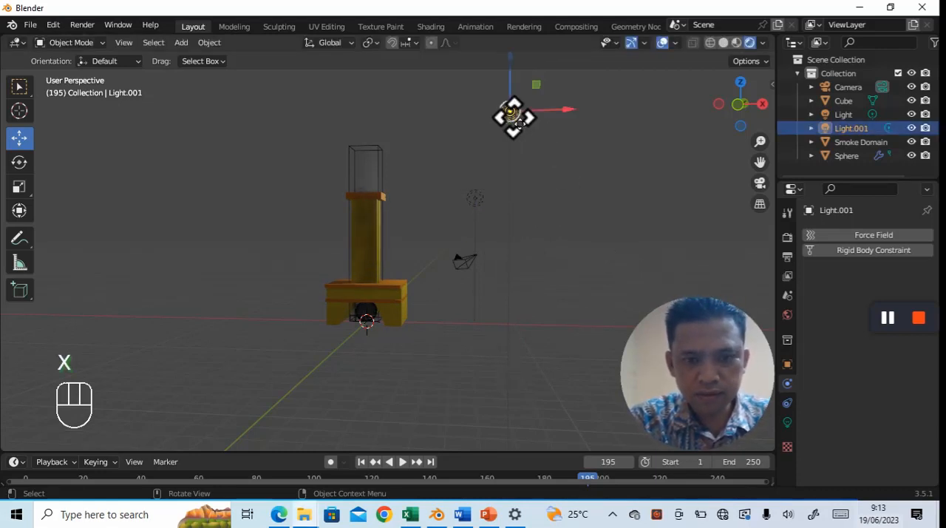
key(g)
key(x)
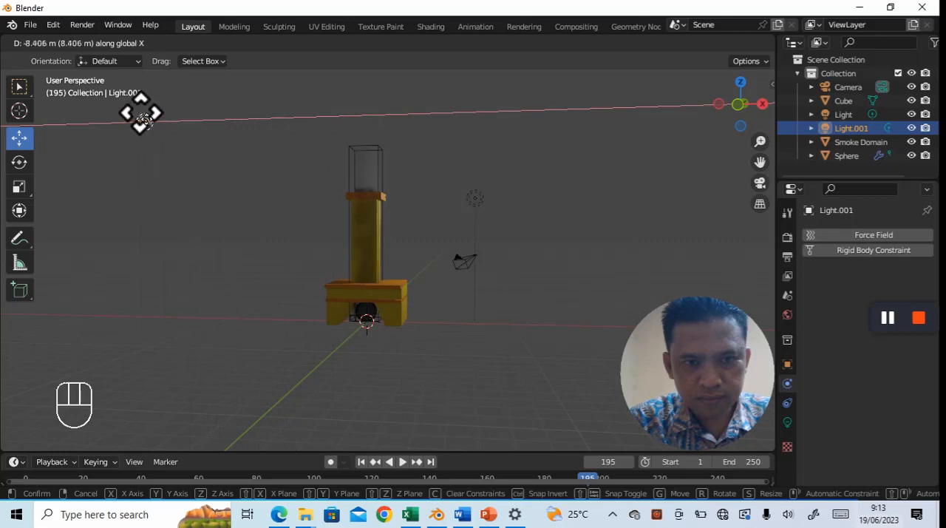
click(140, 115)
- Move the duplicated light about 13.3 m along the positive Y axis, closer to the fireplace
key(g)
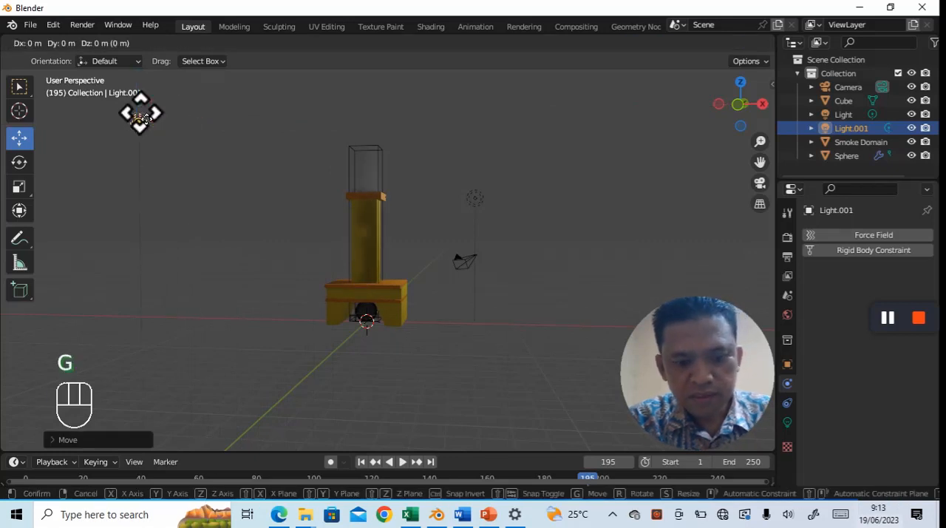
key(y)
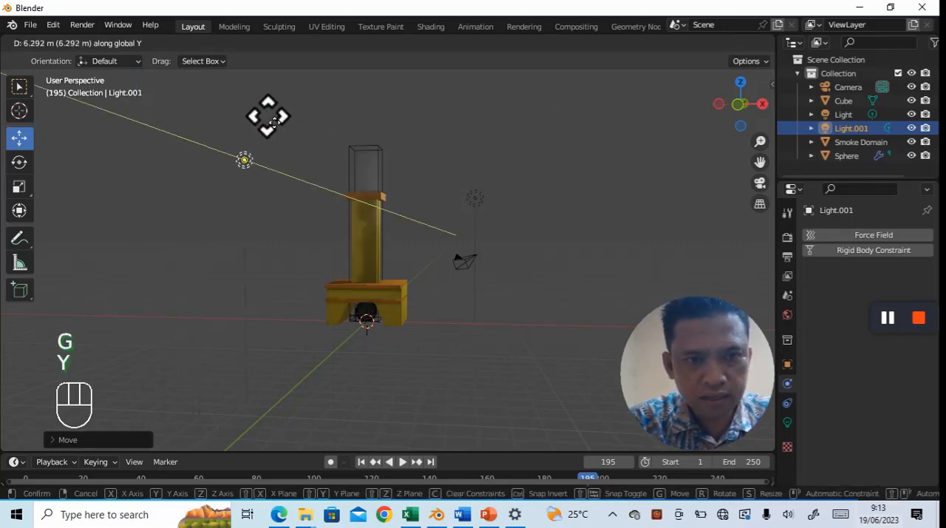
click(328, 144)
mouse_move(456, 381)
middle_down()
mouse_move(471, 404)
mouse_move(452, 395)
middle_up()
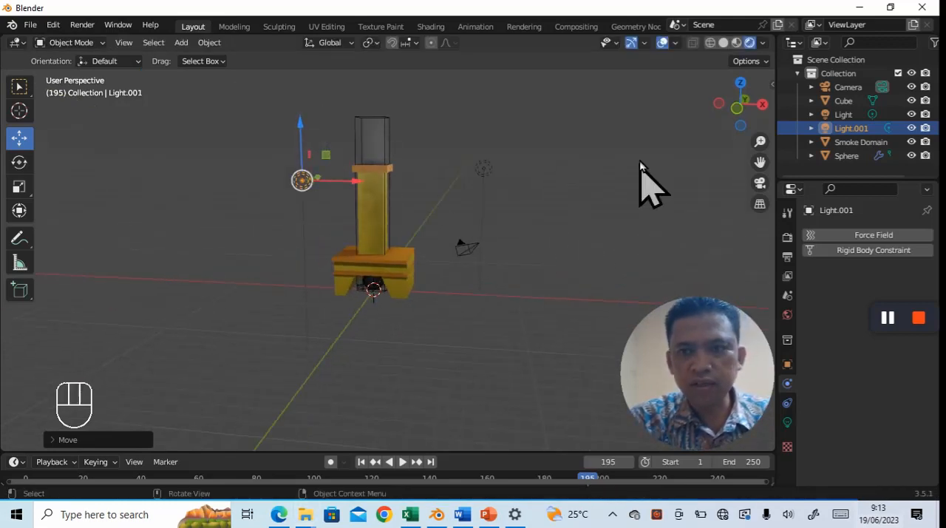
- Look through the camera to check how much of the fireplace fits in its frame
click(759, 183)
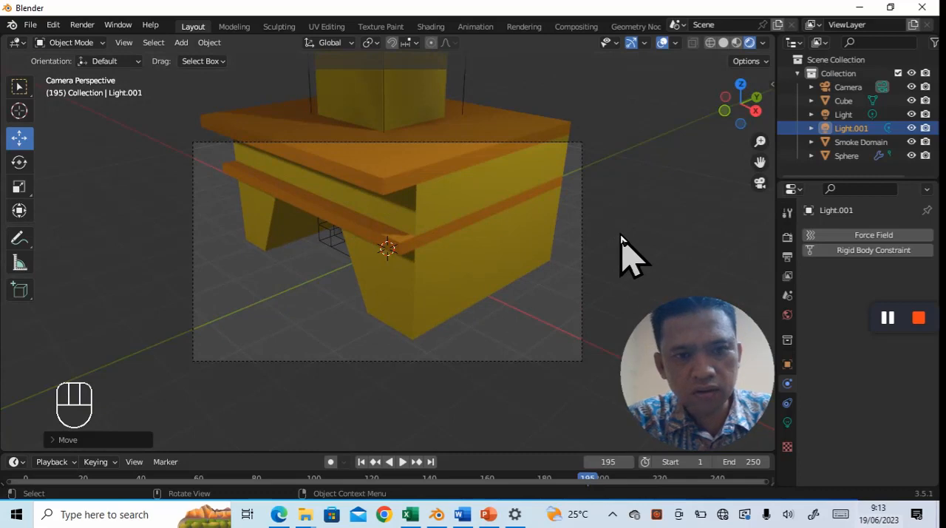
click(441, 222)
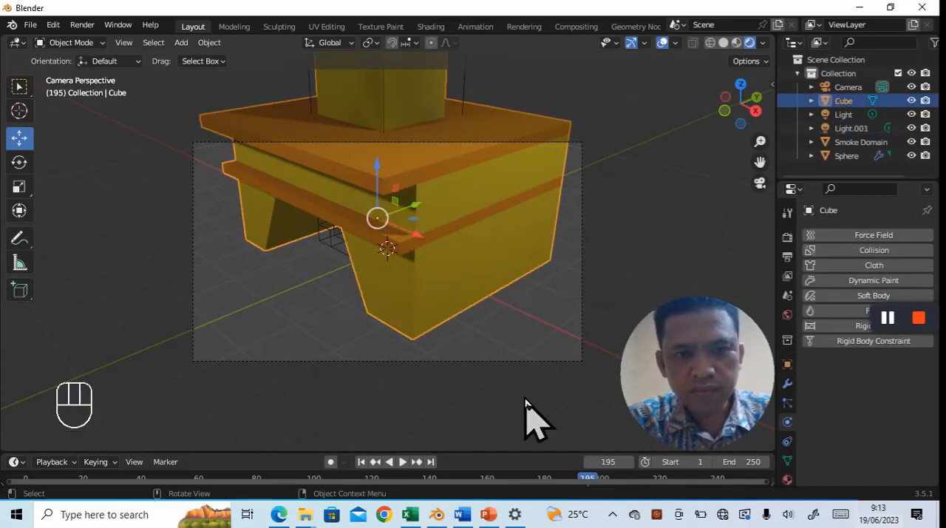
click(535, 377)
- Move the camera along the negative Y axis, well away from the fireplace
middle_drag(535, 374, 363, 306)
scroll(541, 351, down, 8)
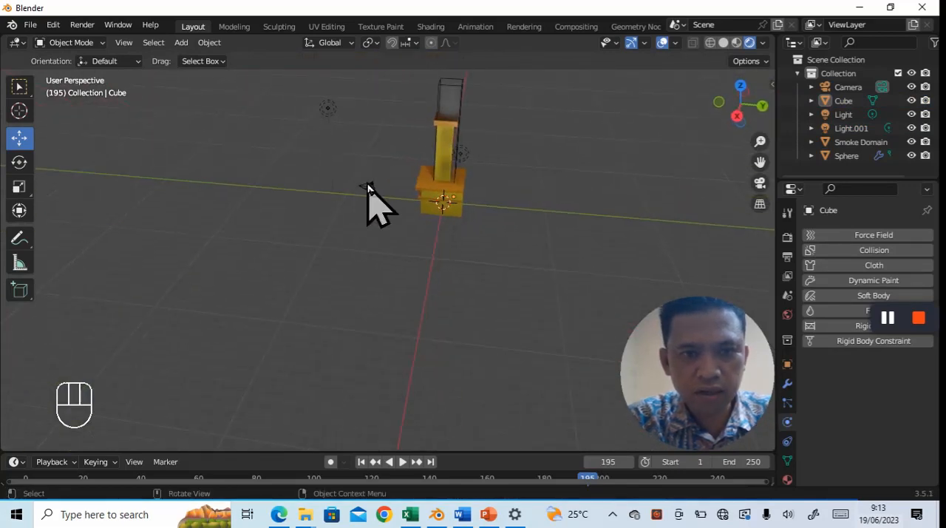
click(369, 187)
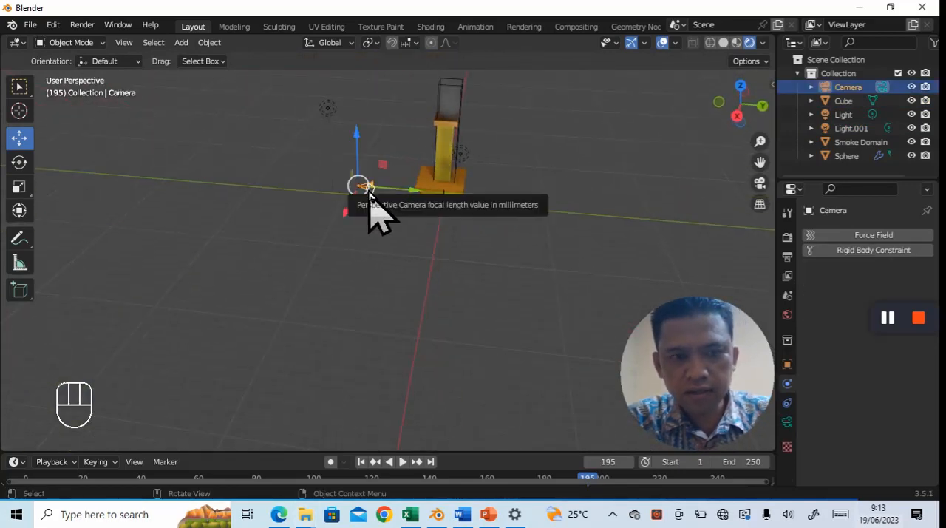
key(g)
key(y)
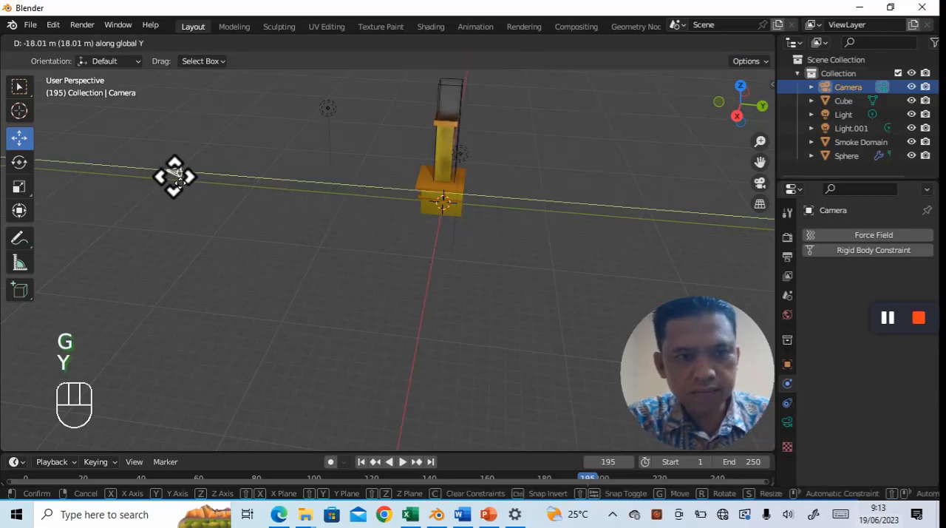
click(148, 175)
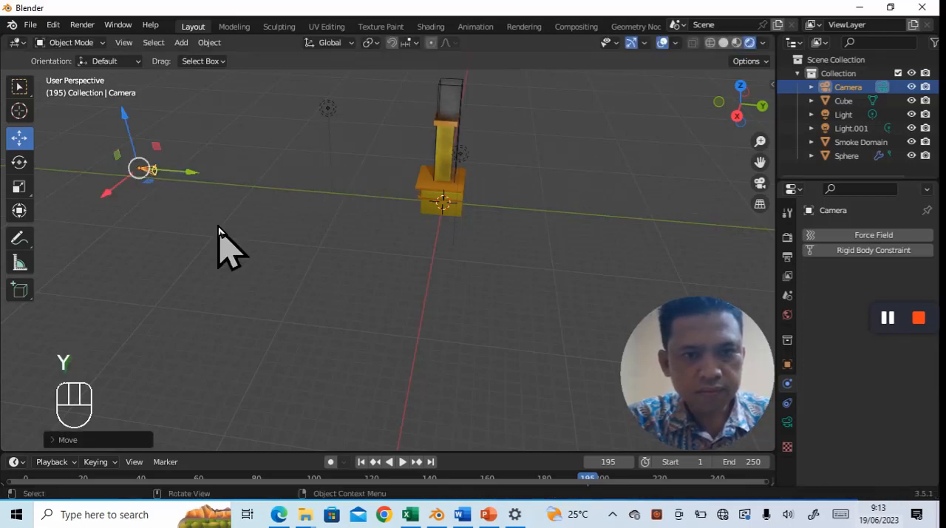
- Look through the camera to check its framing, and look over its lens, transform, output and collection properties
click(762, 185)
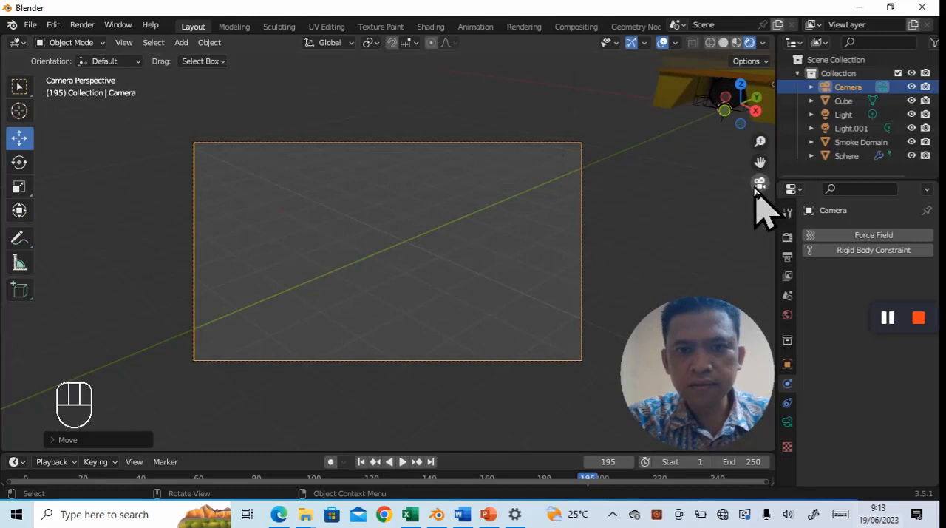
click(539, 317)
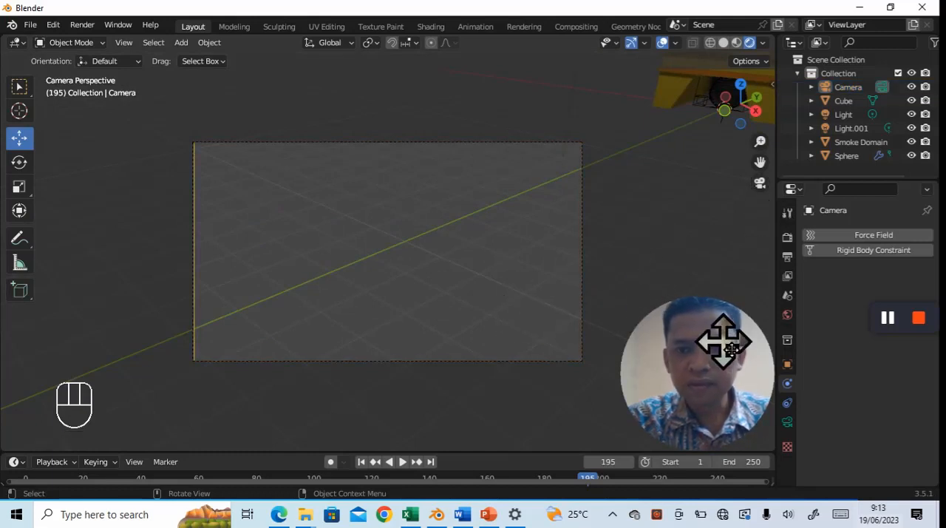
click(789, 423)
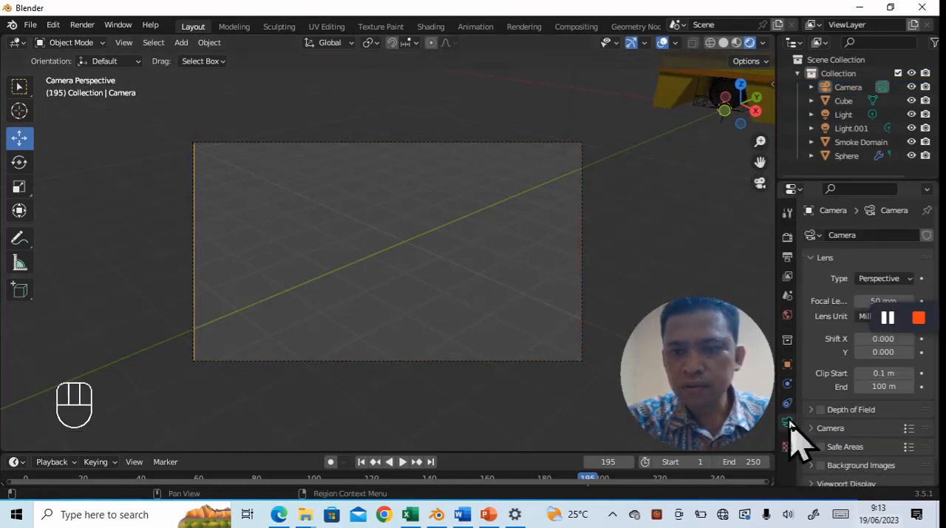
click(788, 383)
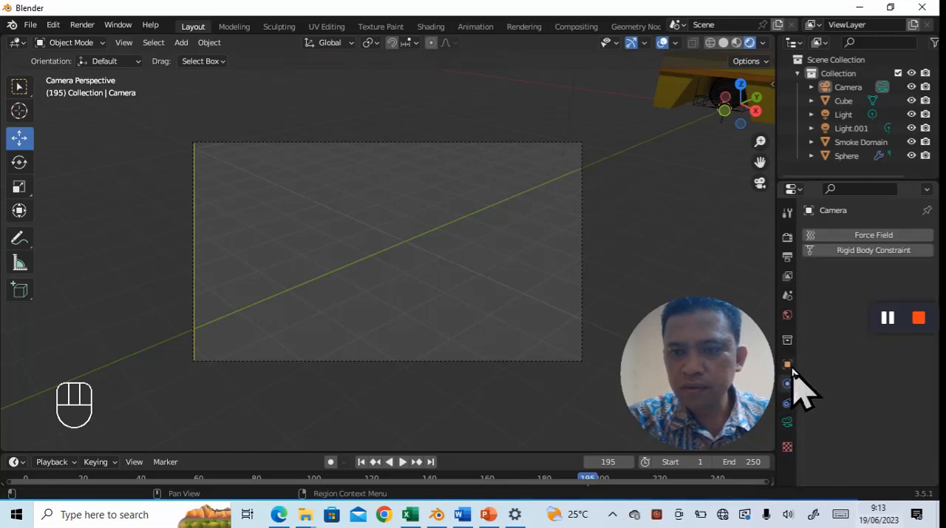
click(788, 365)
click(788, 384)
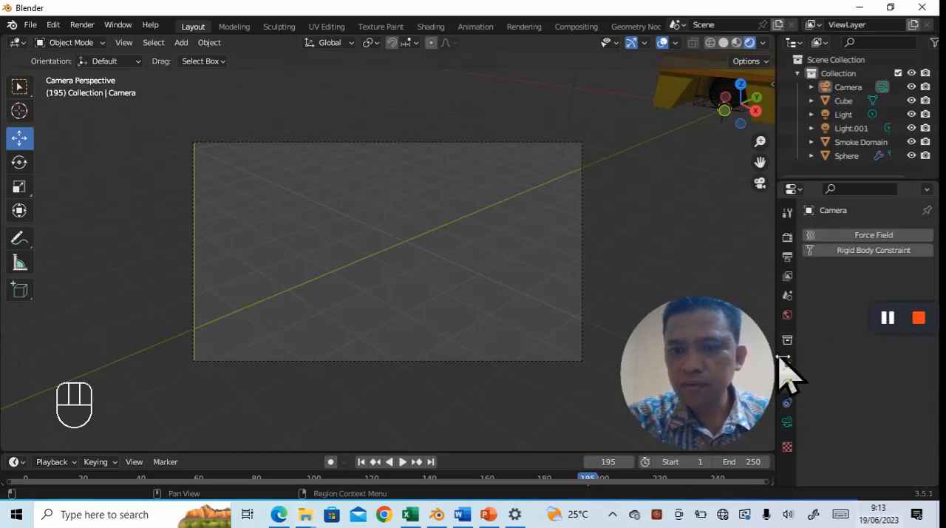
click(788, 259)
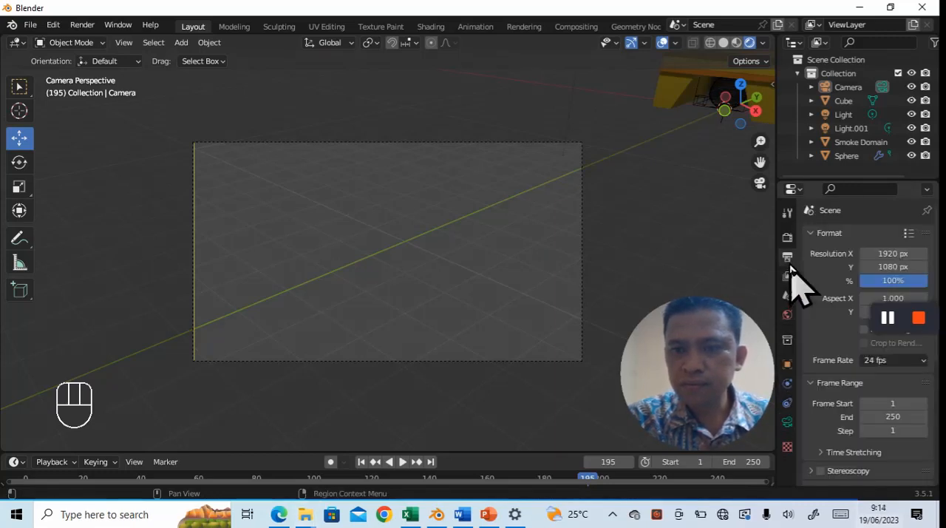
click(788, 341)
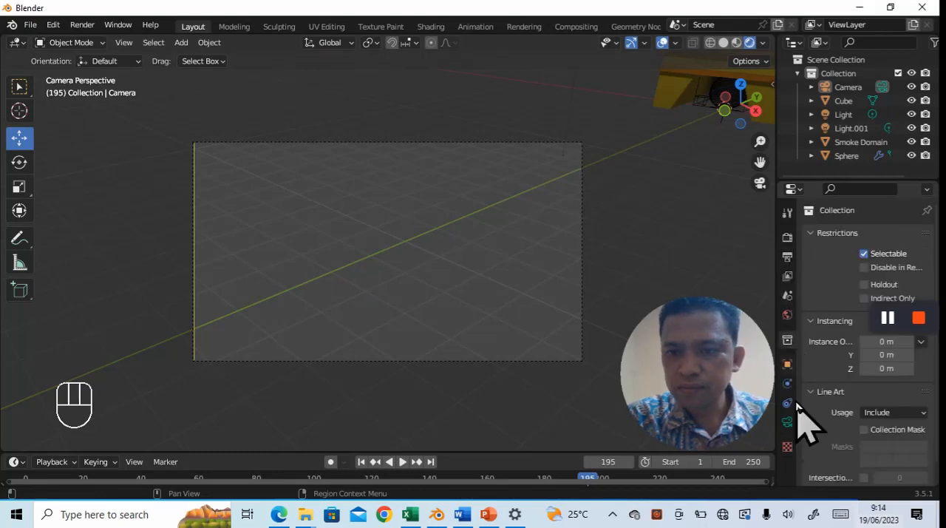
click(788, 384)
click(788, 364)
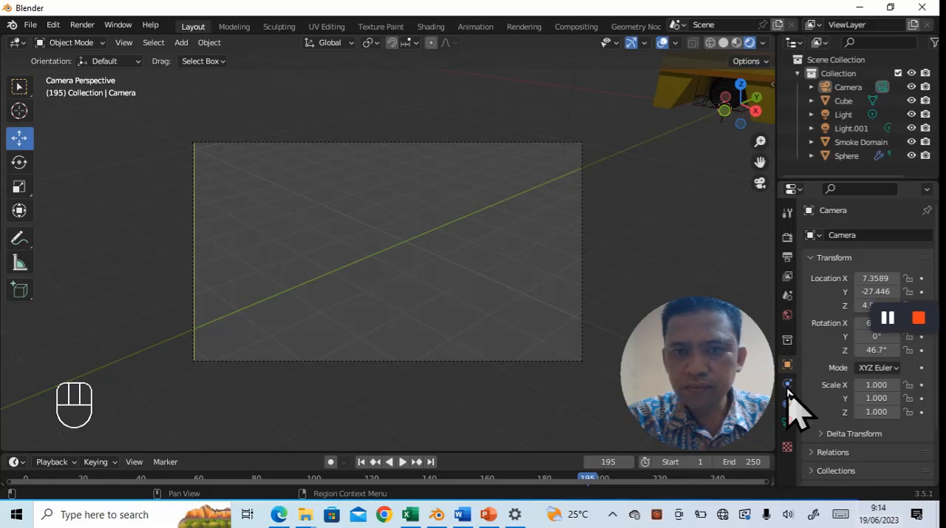
- Add a Track To constraint to the camera with Smoke Domain as its target
middle_drag(559, 384, 501, 333)
click(320, 218)
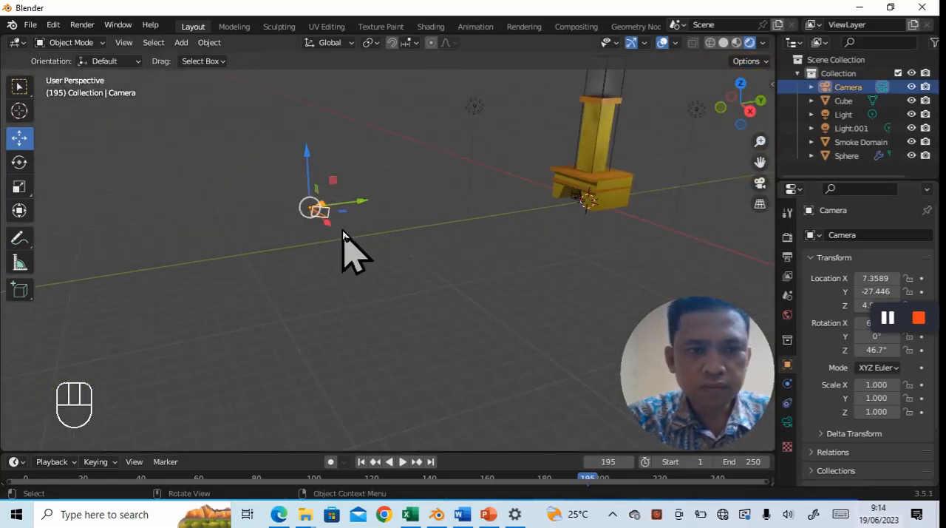
click(788, 404)
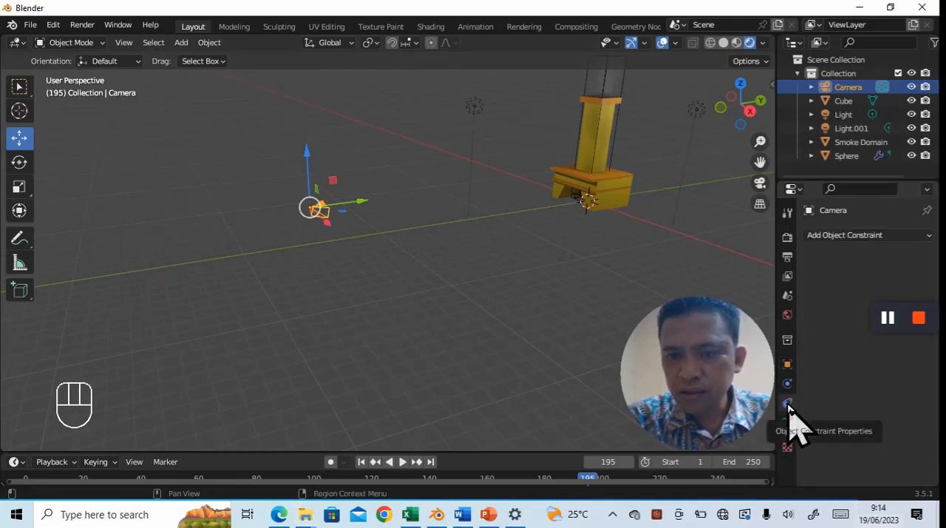
click(908, 235)
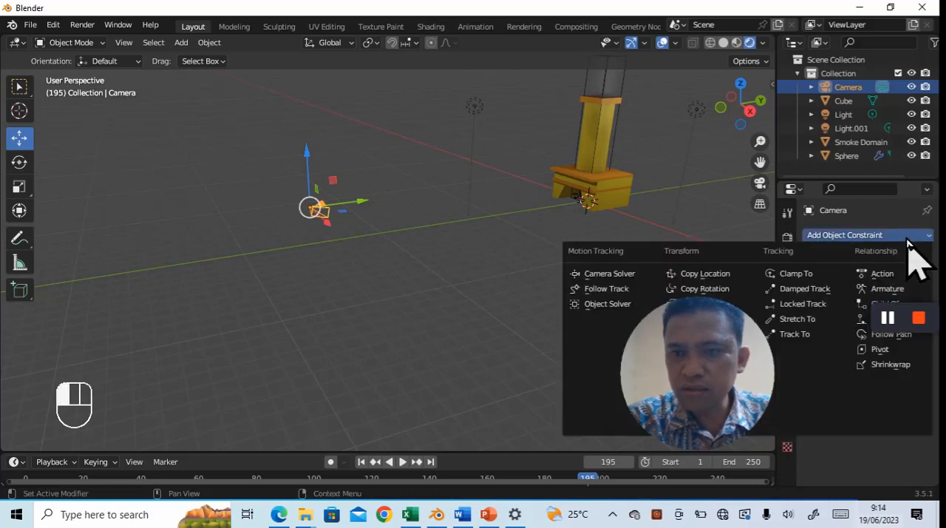
click(809, 334)
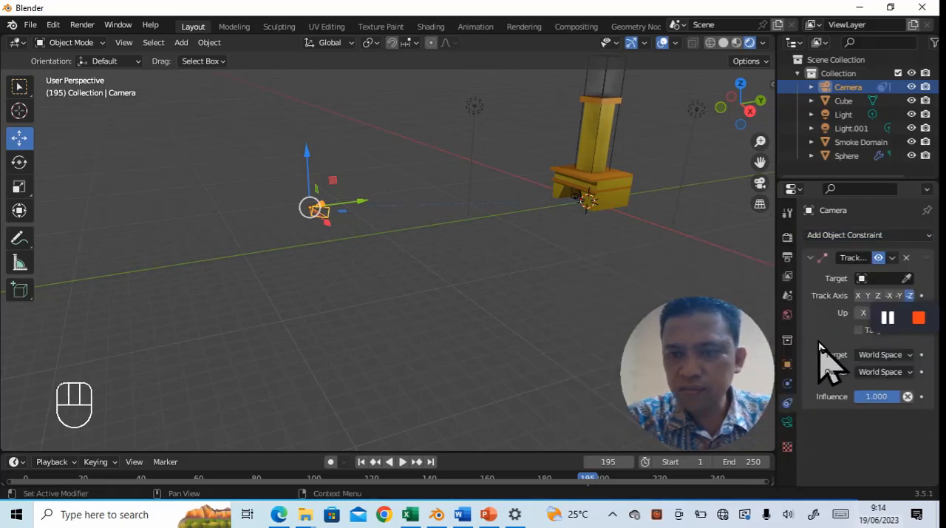
click(883, 279)
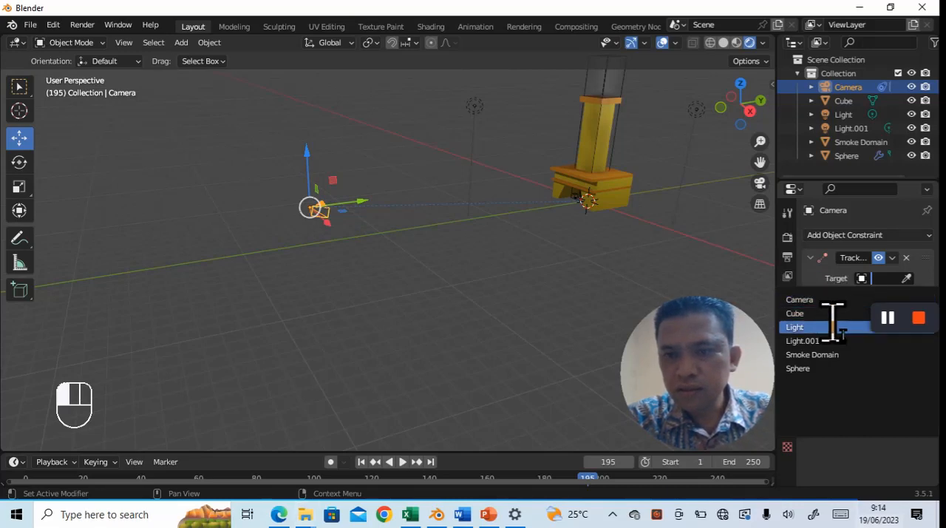
click(836, 355)
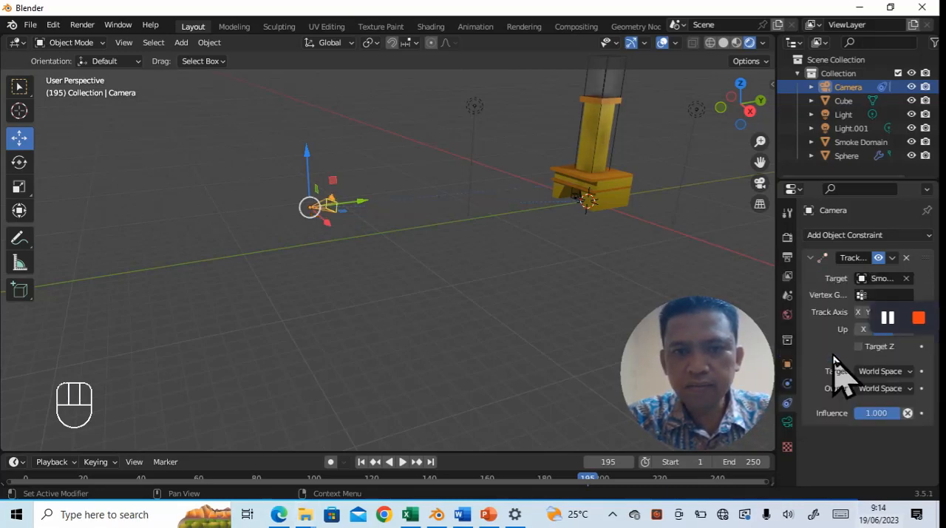
- Try the Cube as the Track To constraint's target and return the target to Smoke Domain
click(878, 278)
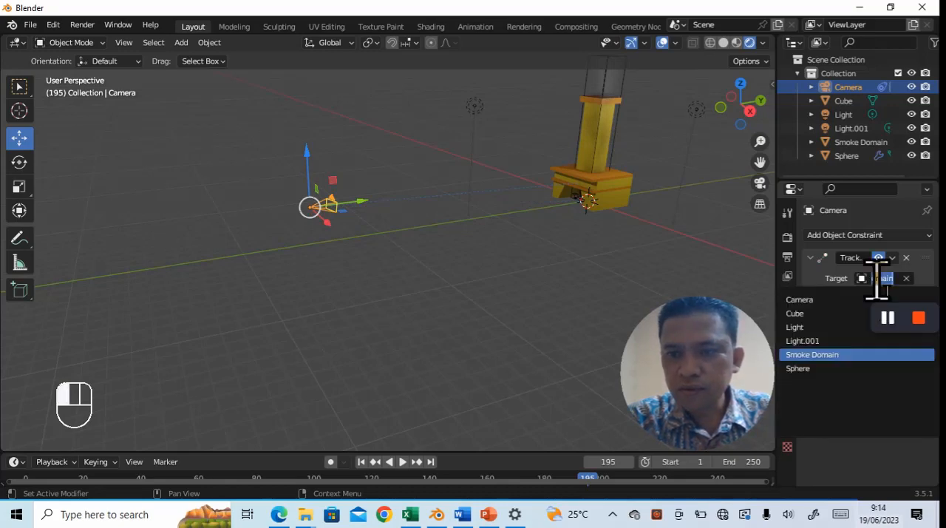
click(811, 315)
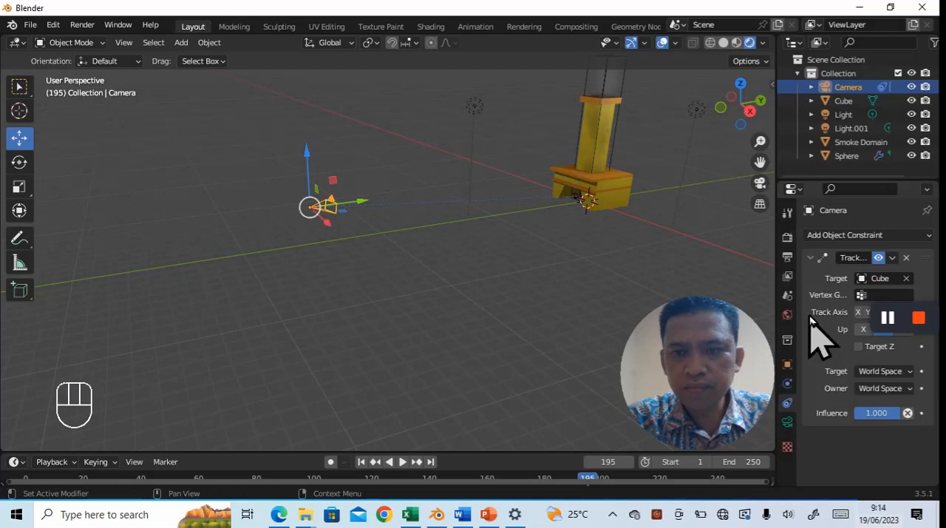
click(881, 279)
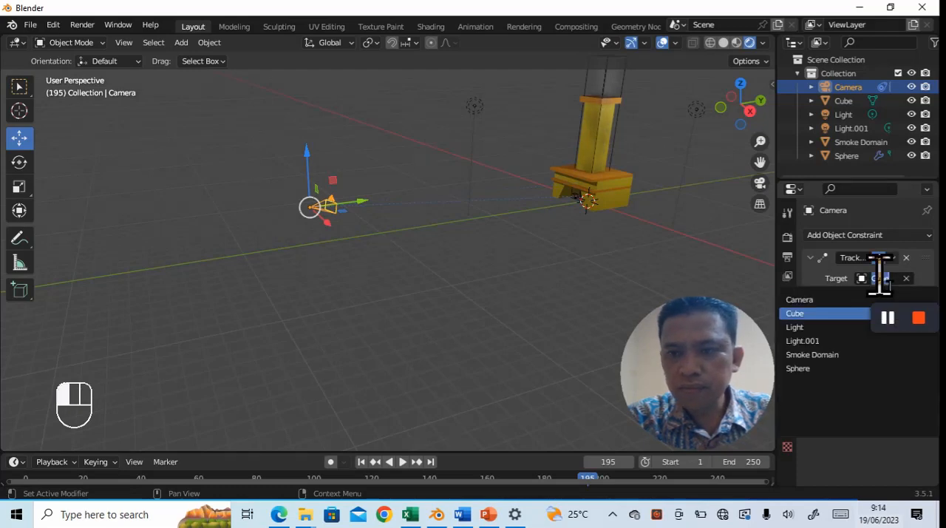
click(843, 355)
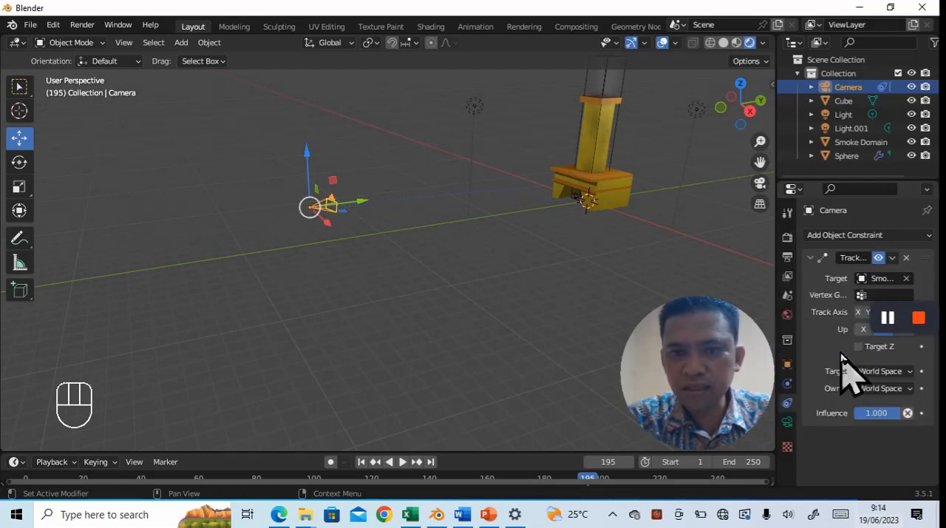
- Look through the camera and set its lens Shift Y to 0.160, keeping Shift X at 0
click(761, 183)
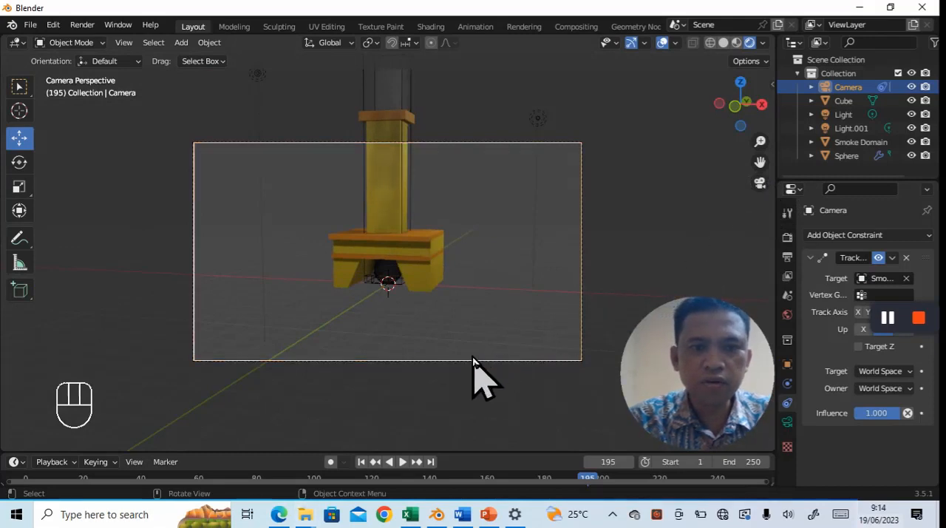
click(787, 421)
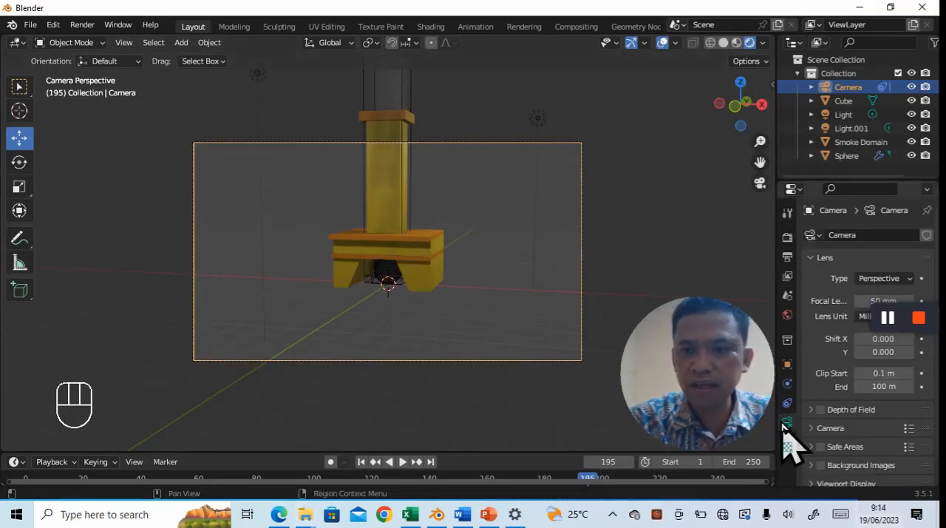
click(910, 339)
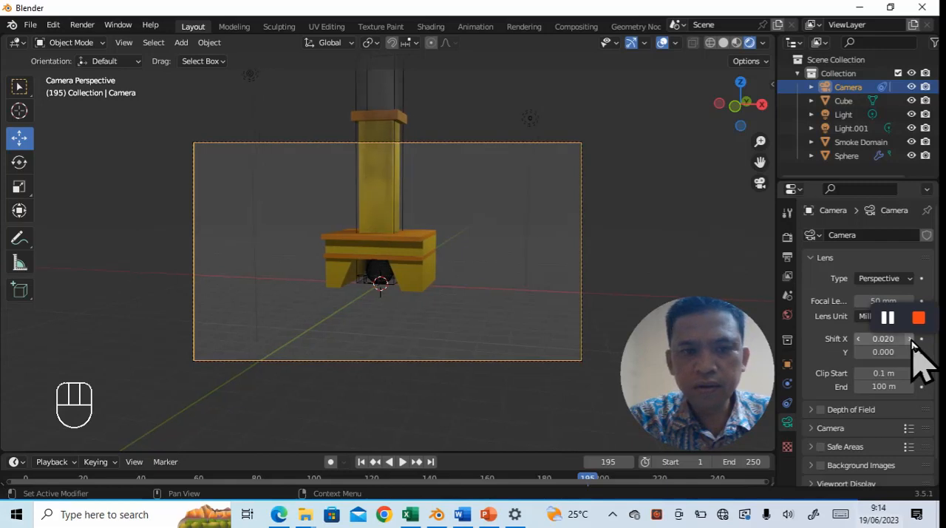
click(859, 339)
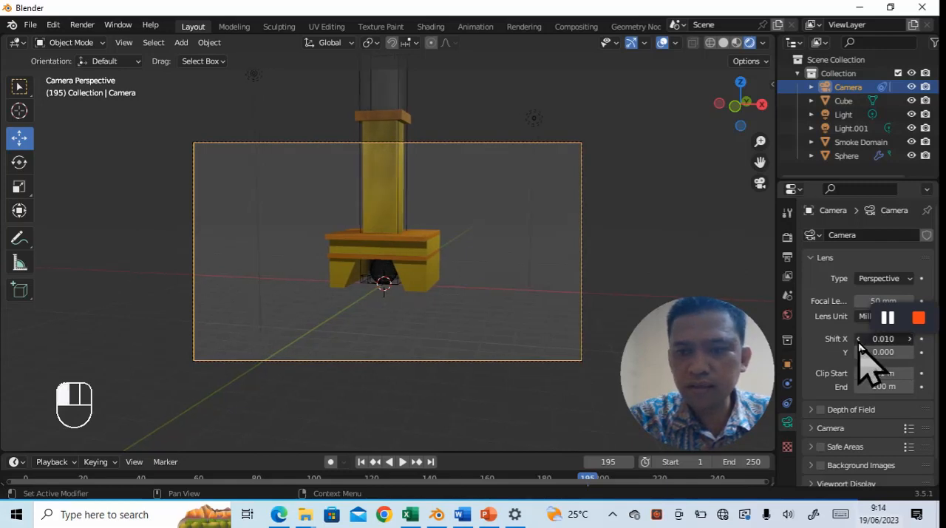
click(911, 354)
click(912, 354)
click(912, 354)
click(911, 354)
click(912, 353)
click(912, 353)
click(912, 353)
click(911, 354)
click(912, 354)
click(911, 354)
click(911, 353)
click(911, 353)
click(911, 353)
click(911, 354)
click(911, 354)
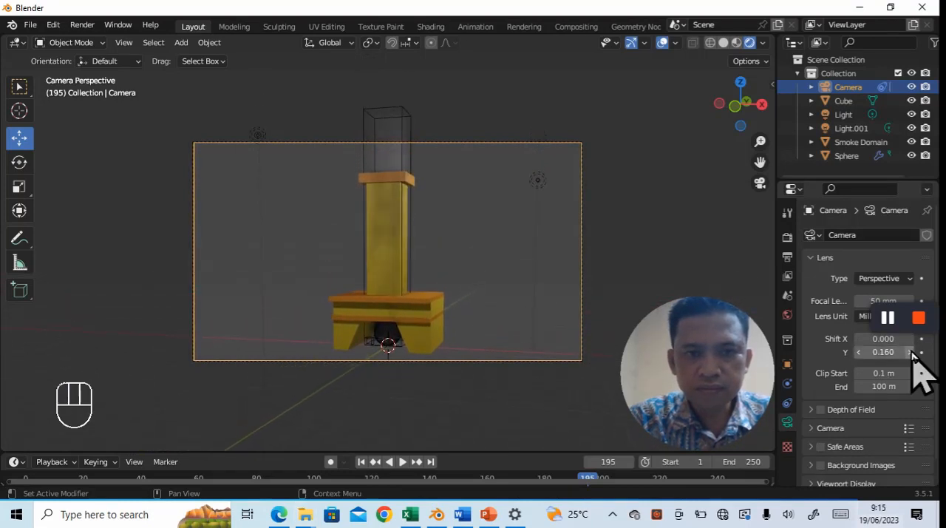
- Set the camera's focal length to 41 mm to fit the whole fireplace and smoke domain, and deselect the camera
click(860, 302)
click(860, 302)
click(859, 302)
click(860, 301)
click(860, 302)
click(860, 301)
click(860, 302)
click(860, 302)
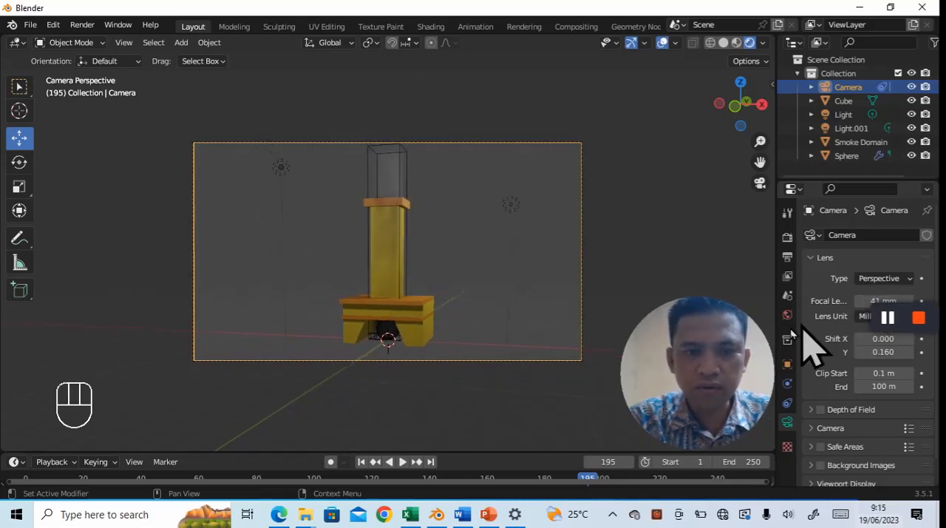
click(514, 424)
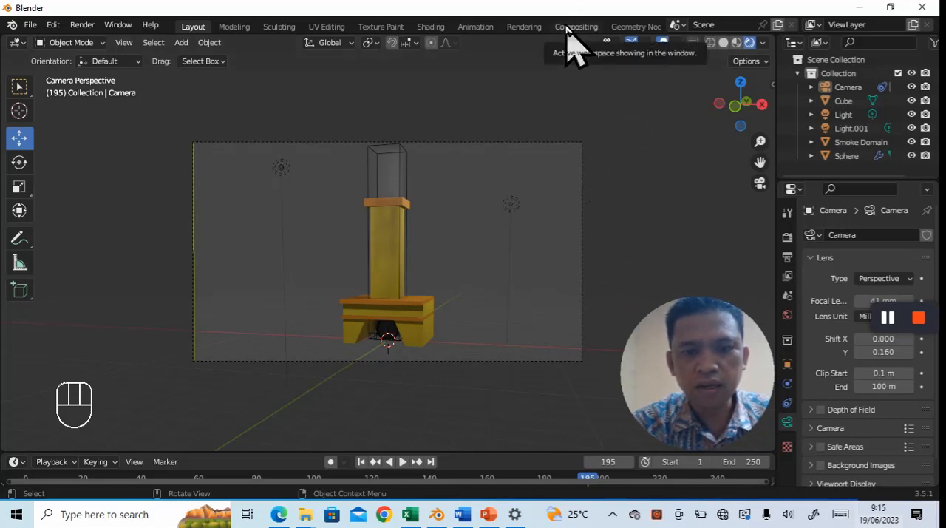
- Check the render step in the Word jobsheet, return to Blender and set the output file format to AVI JPEG
key(alt+Tab)
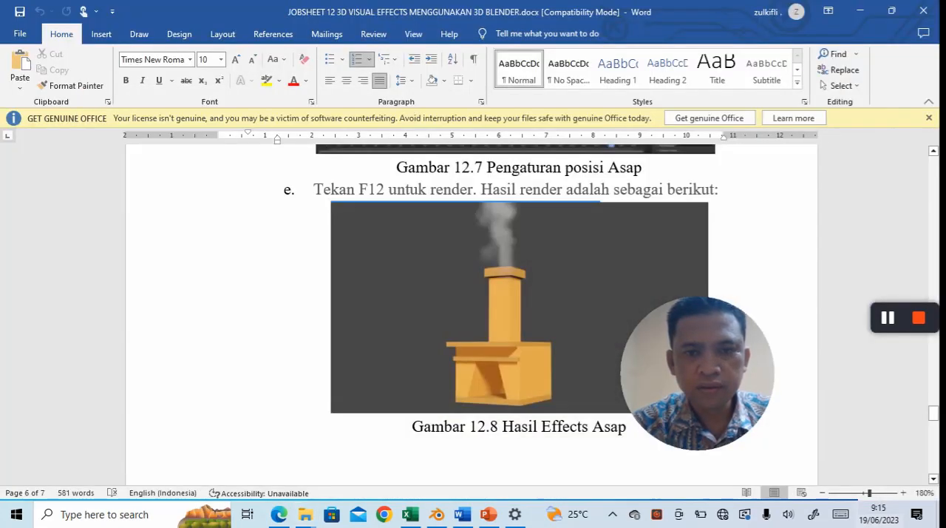
key(alt+Tab)
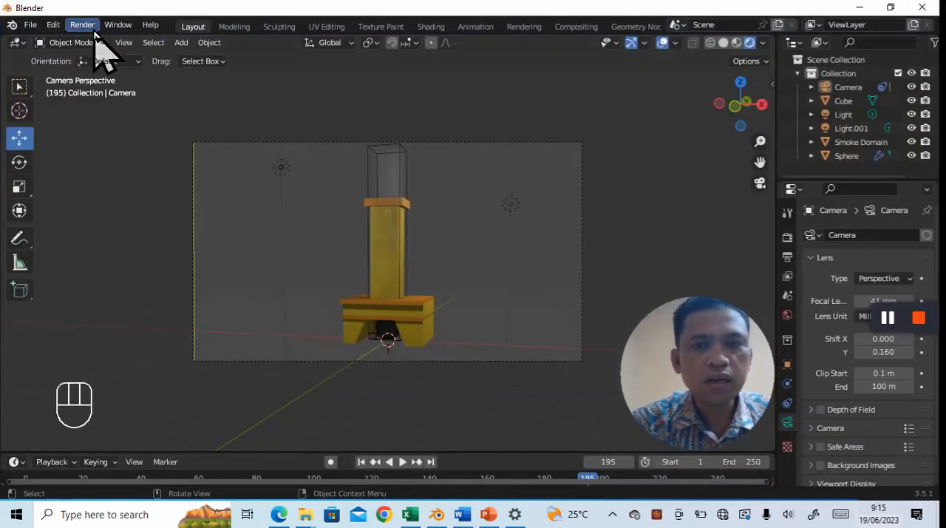
click(786, 238)
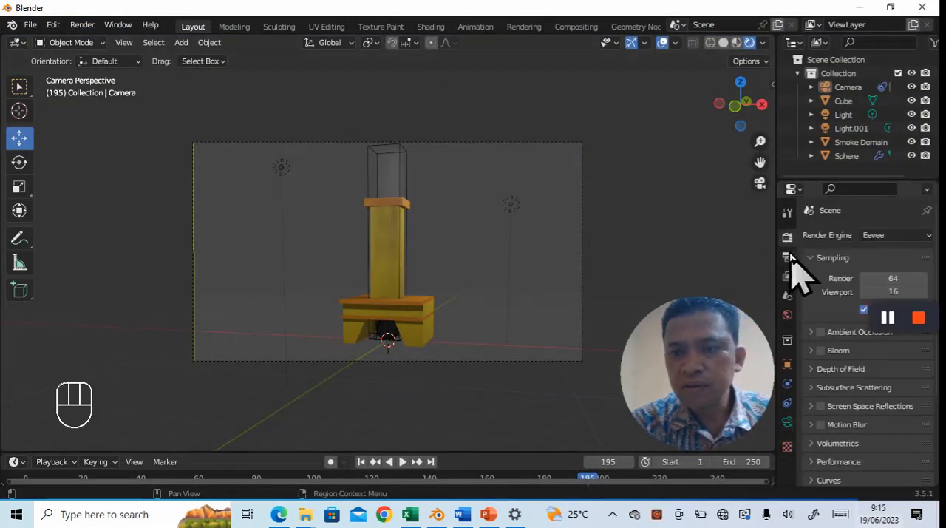
click(787, 257)
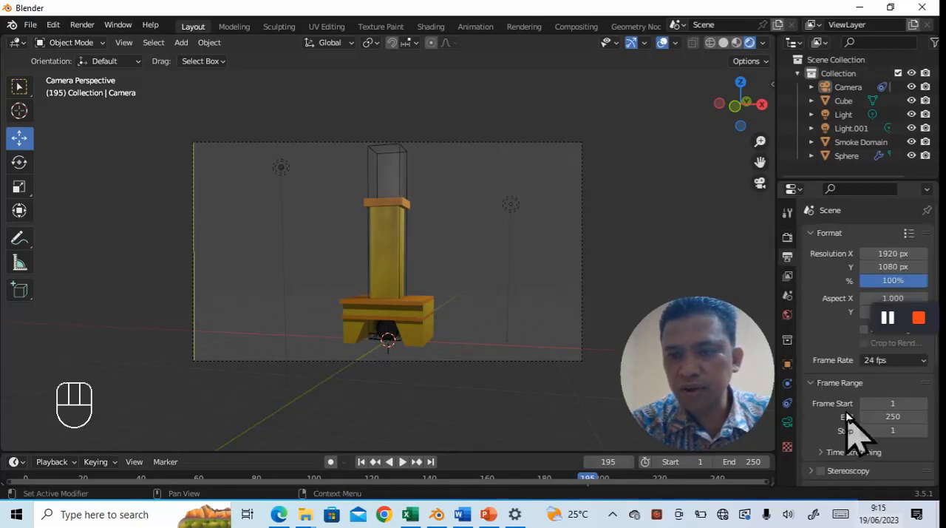
scroll(842, 407, down, 2)
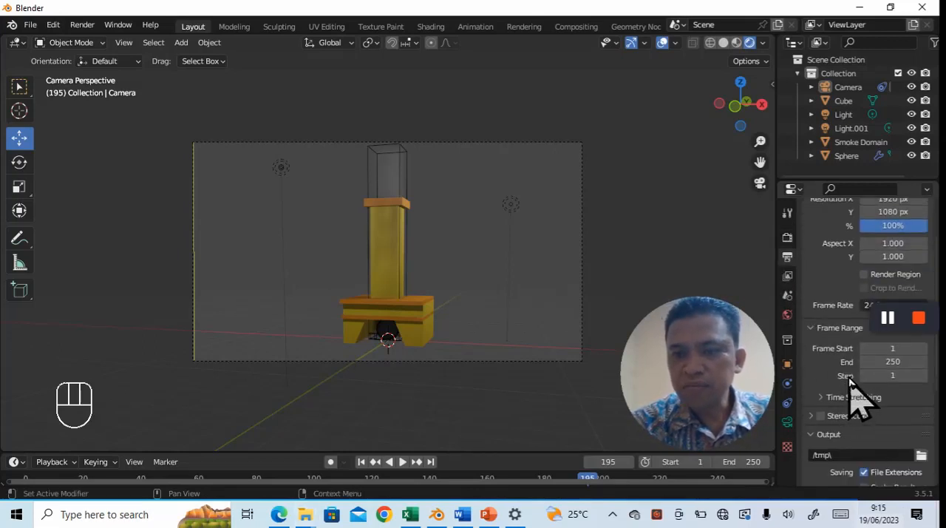
scroll(850, 397, down, 4)
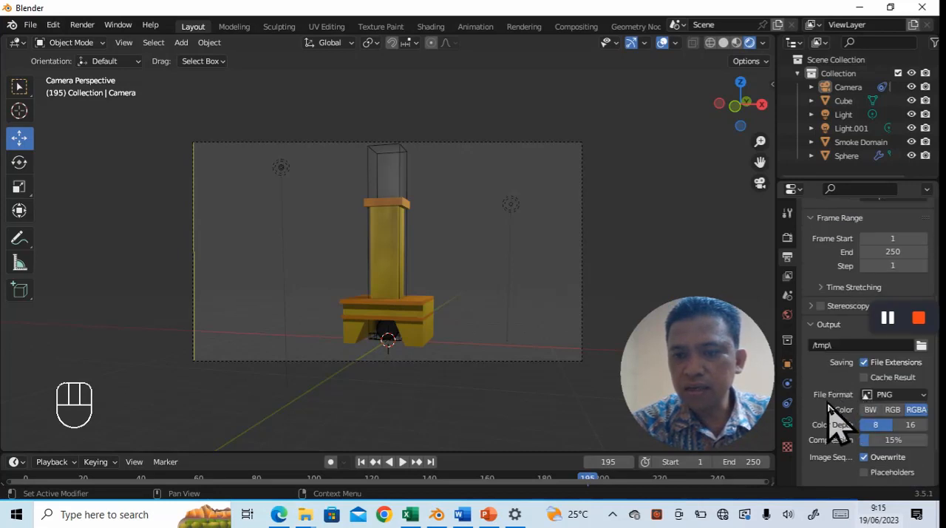
click(902, 396)
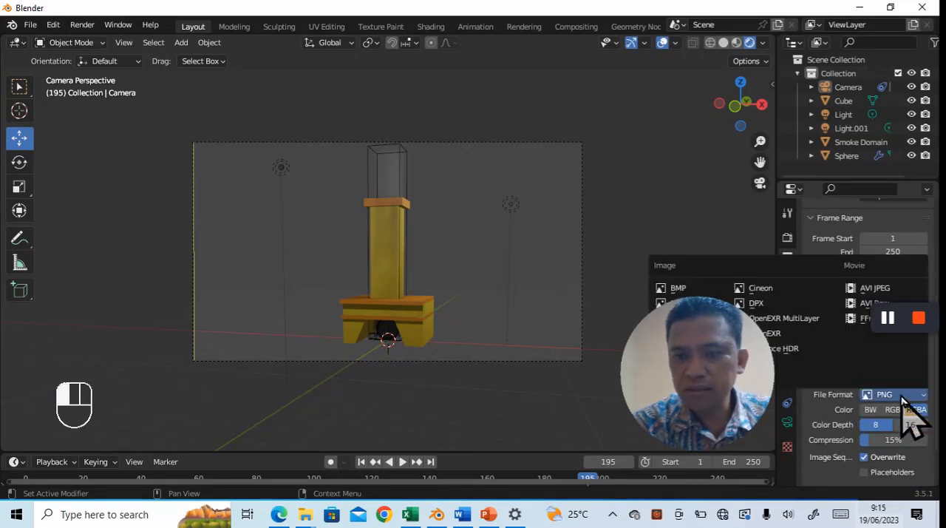
click(864, 288)
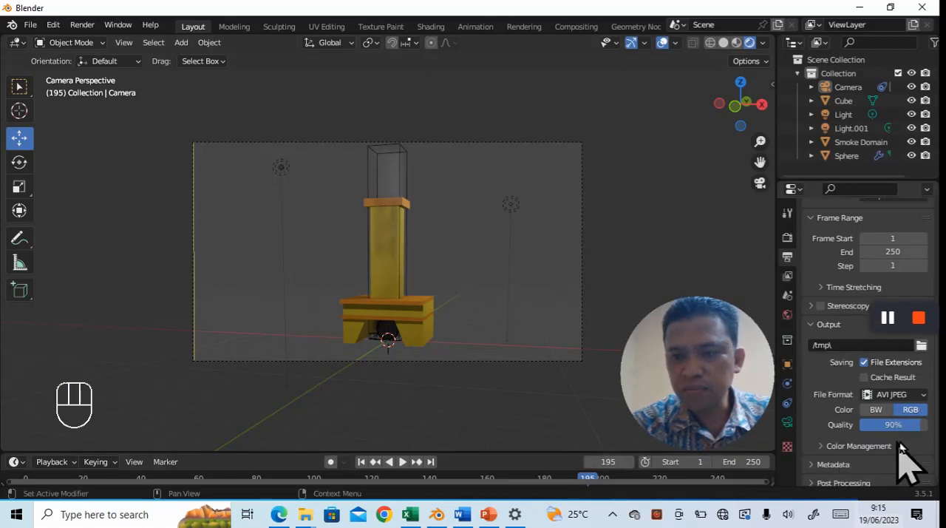
- Render the smoke scene as an animation
scroll(906, 466, down, 1)
click(81, 25)
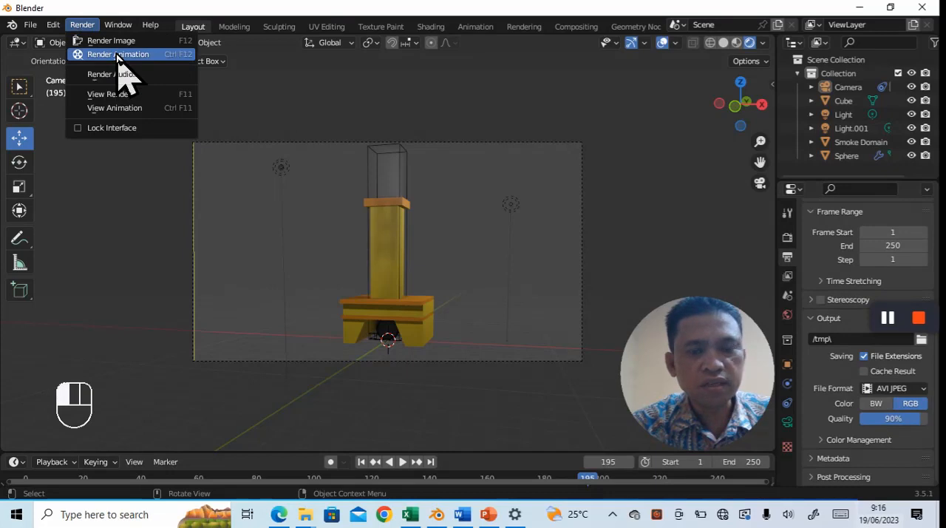
click(117, 55)
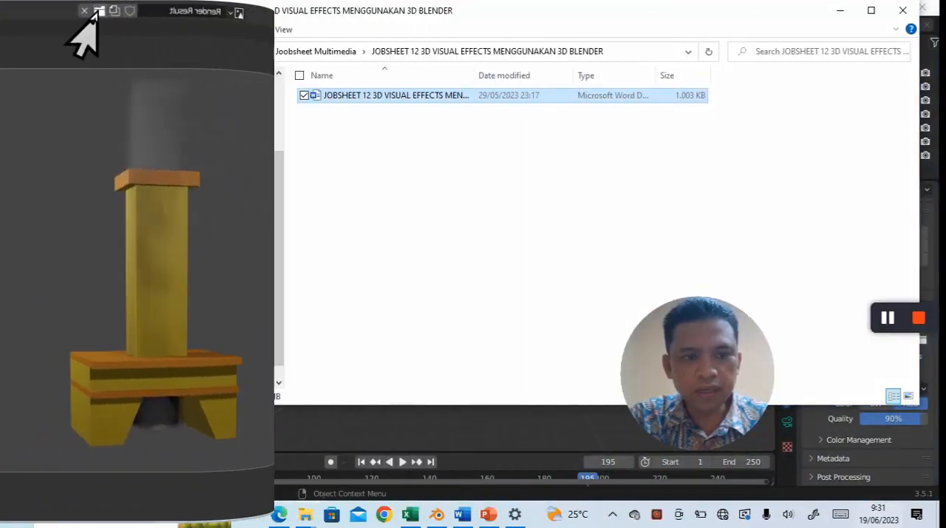
- Switch to File Explorer, find the rendered 0001-0250.avi in the tmp folder on Local Disk (C:), and play it
click(211, 335)
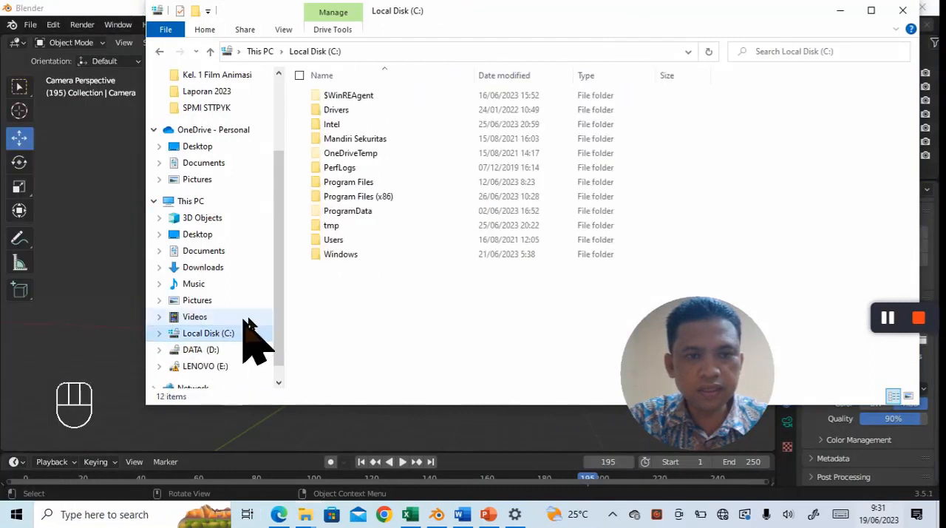
double_click(347, 227)
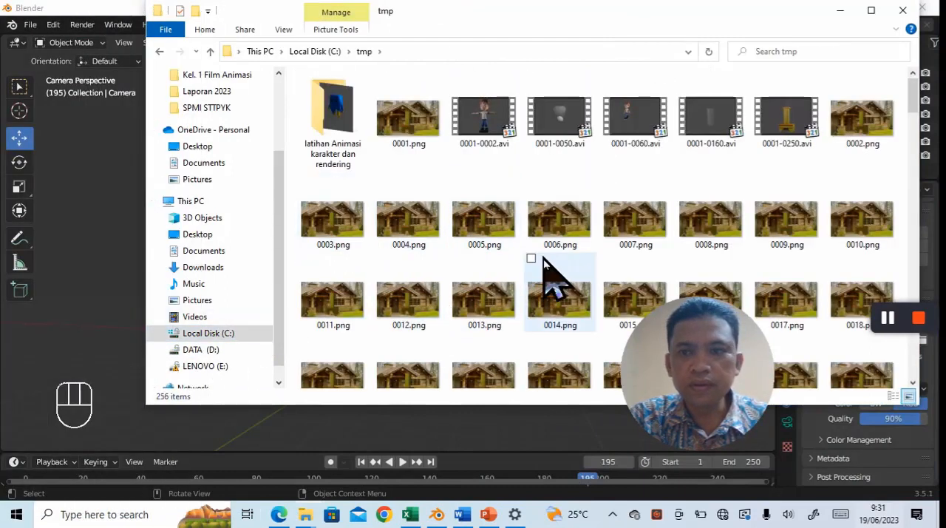
scroll(477, 281, down, 1)
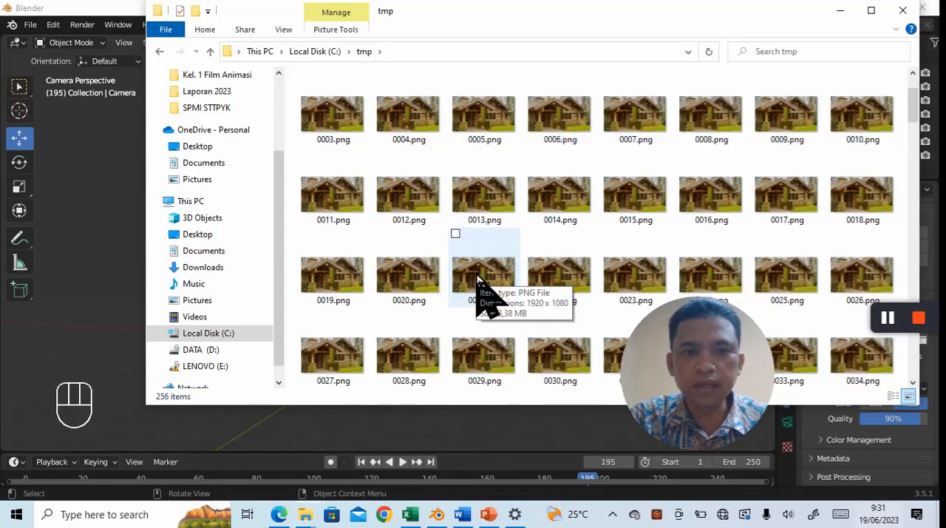
scroll(477, 281, down, 10)
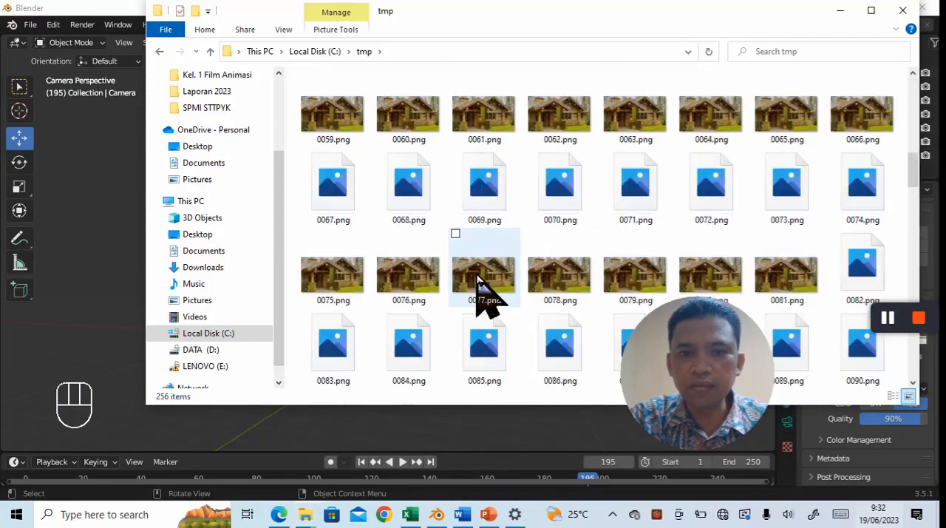
scroll(479, 285, down, 10)
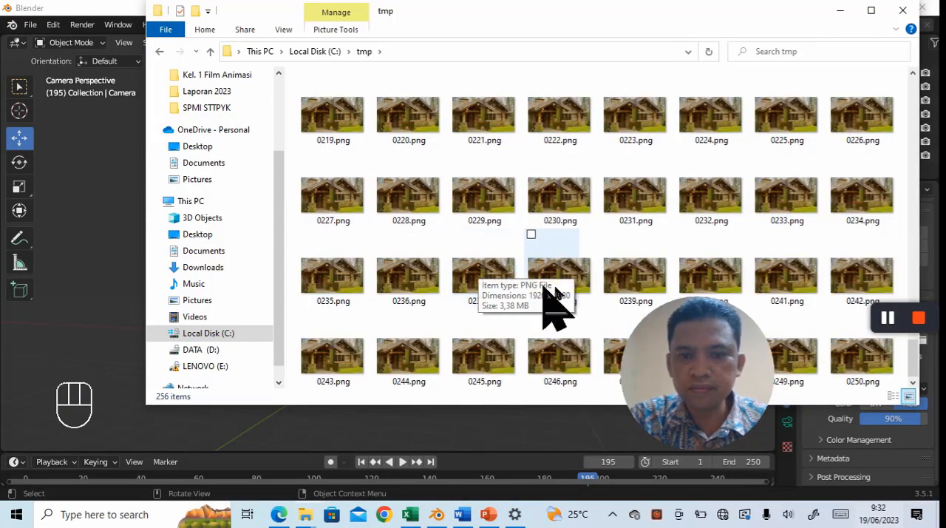
scroll(547, 266, up, 3)
scroll(551, 258, up, 12)
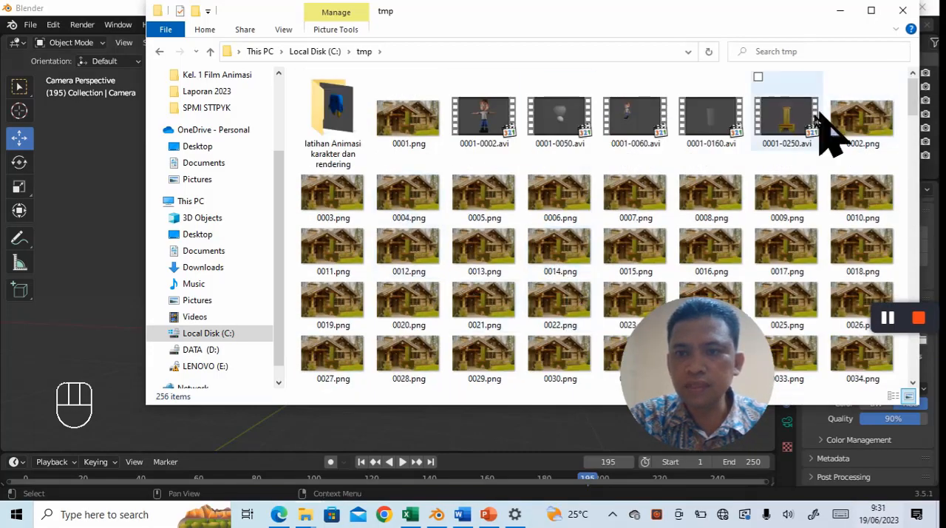
click(783, 129)
double_click(782, 126)
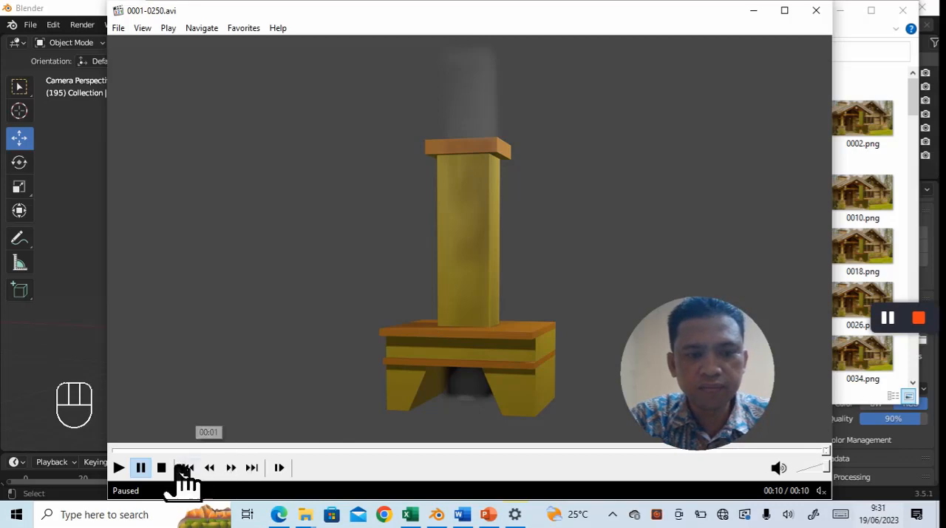
click(920, 319)
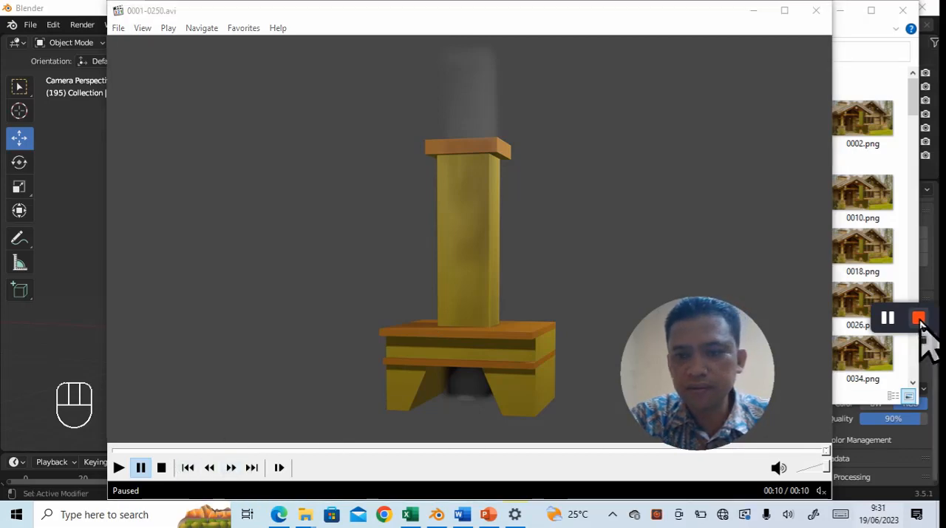